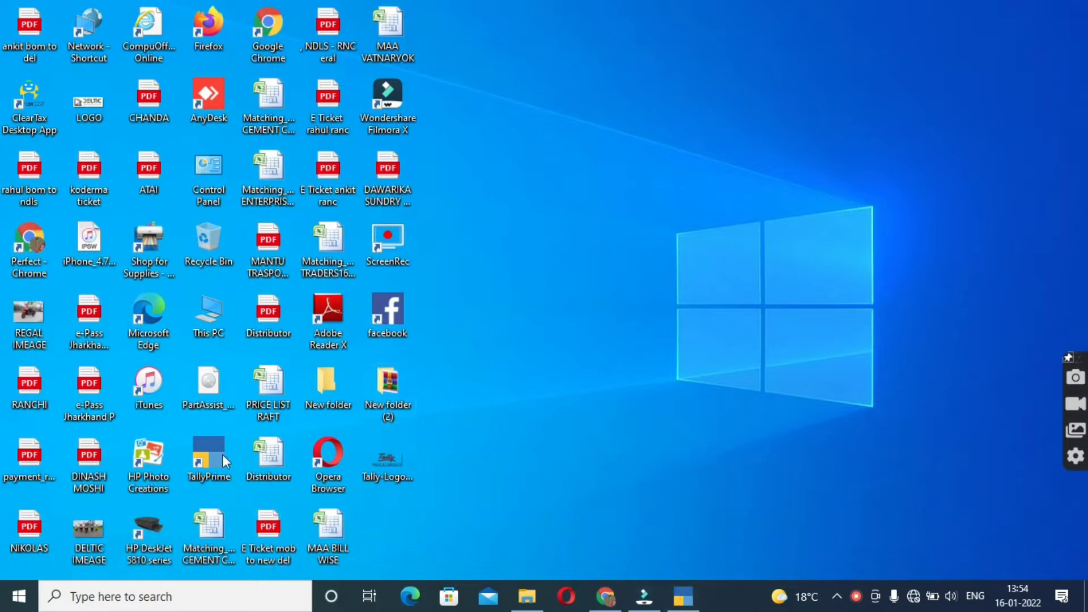
# - Switch to TallyPrime and load the company Xyz from the list of companies
pyautogui.click(690, 604)
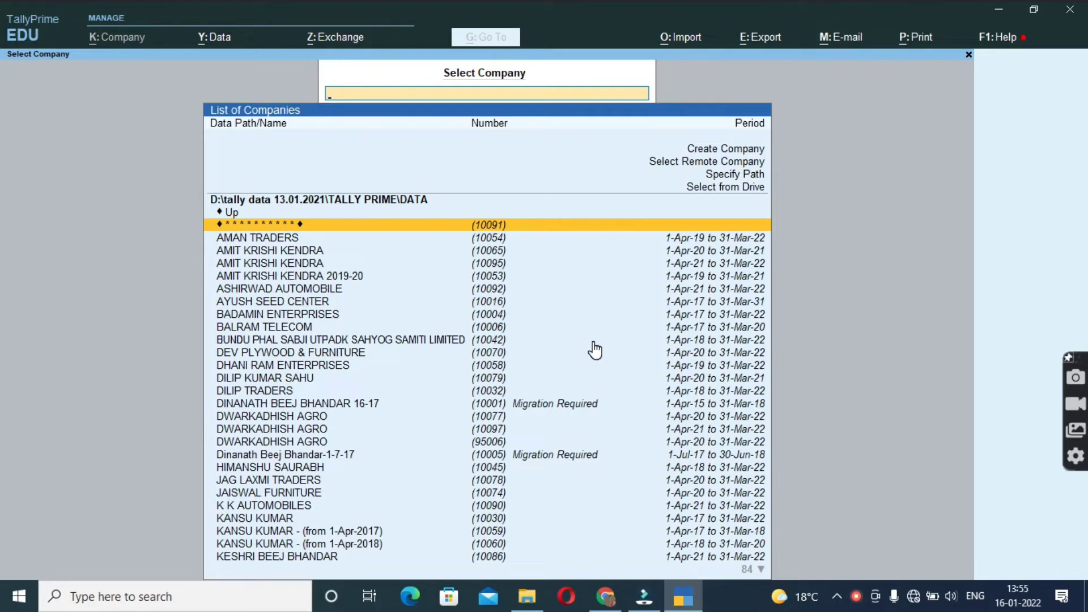
pyautogui.write('xzy')
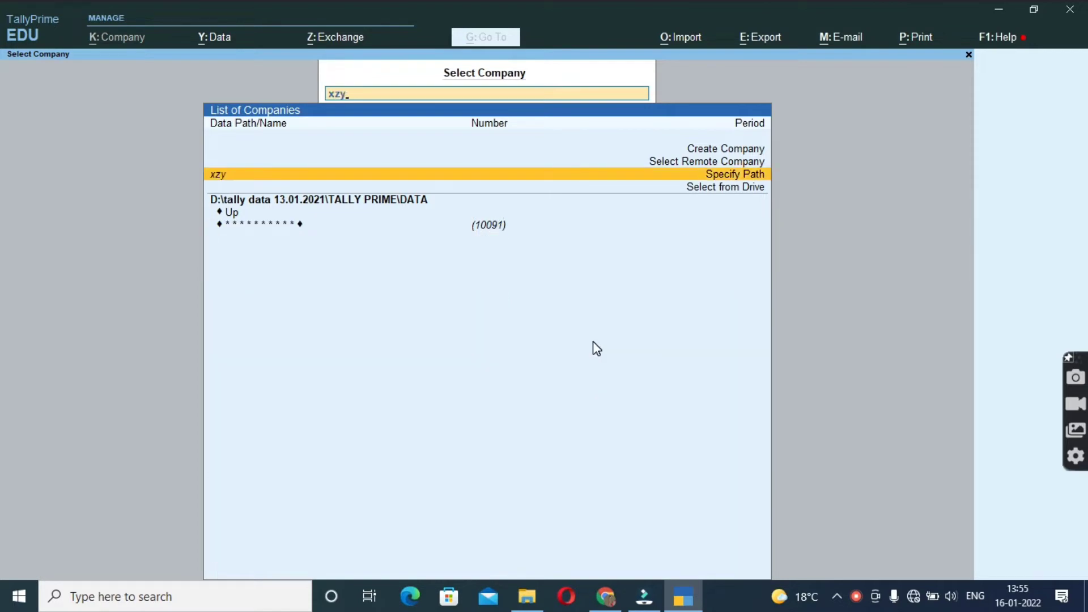
pyautogui.press('BackSpace')
pyautogui.press('BackSpace')
pyautogui.press('BackSpace')
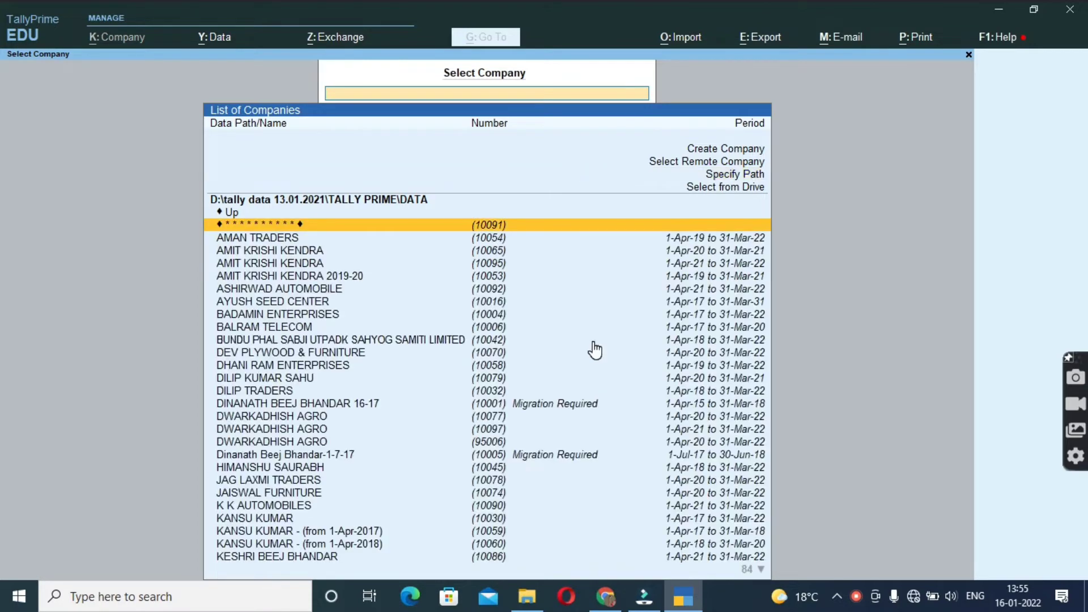
pyautogui.write('xy')
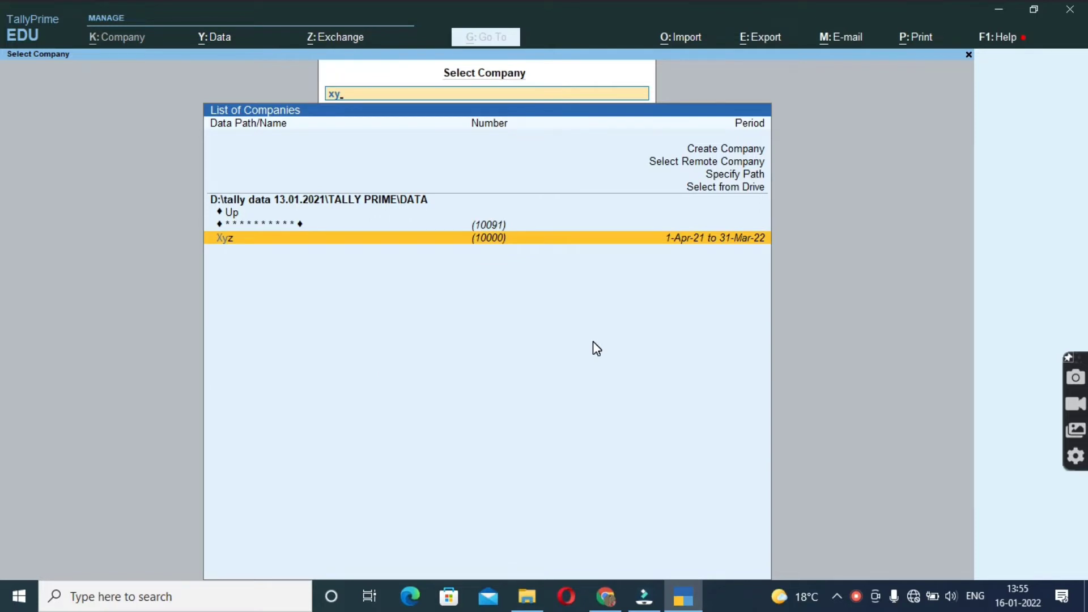
pyautogui.press('Return')
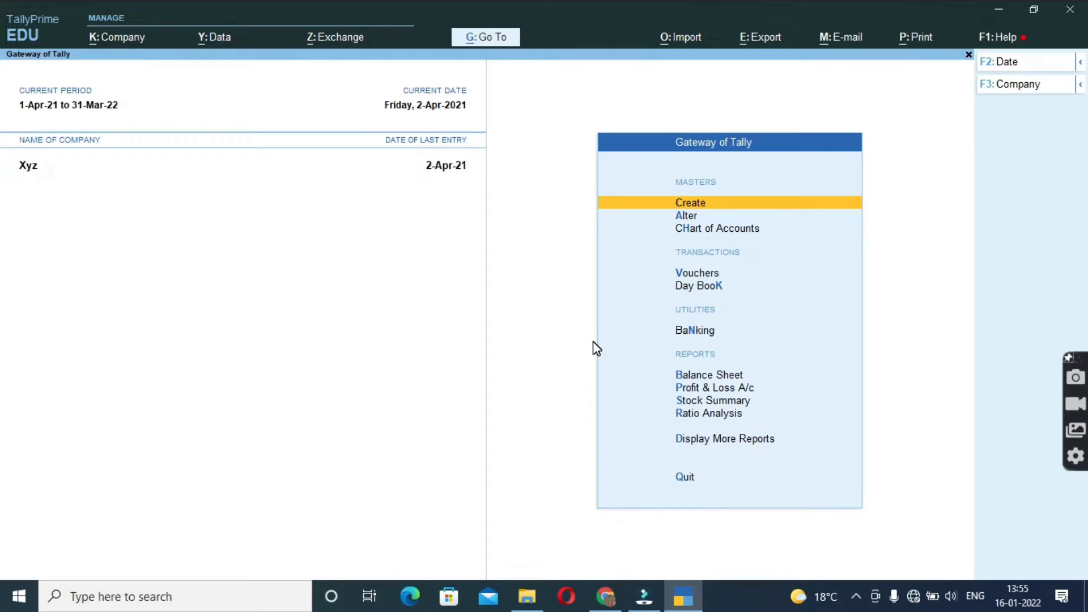
# - Examine the ledgers available for alteration in the company Xyz, and return to the Gateway of Tally
pyautogui.press('Down')
pyautogui.press('Return')
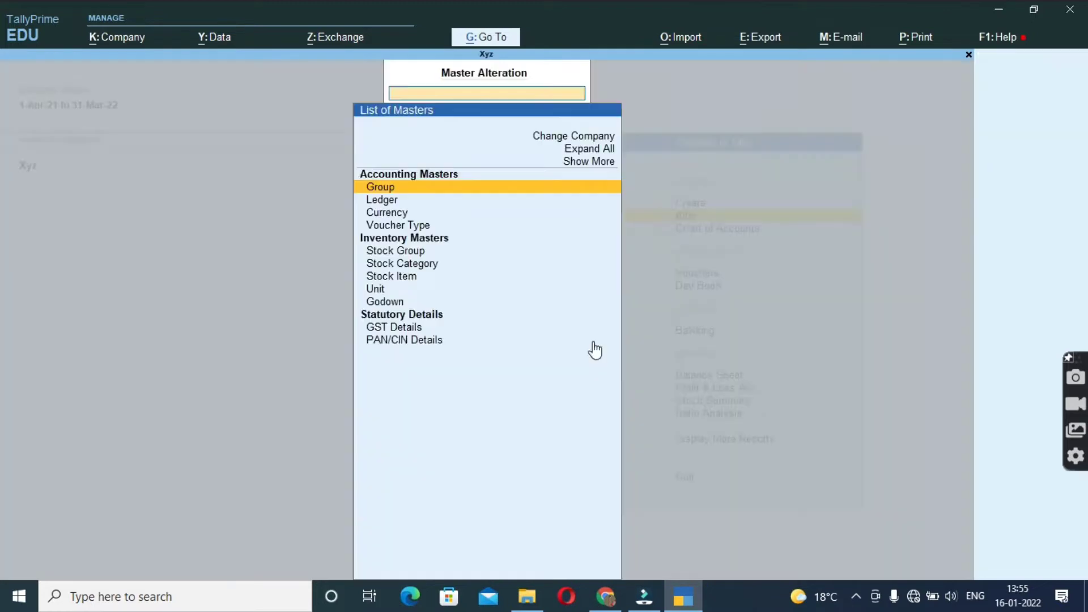
pyautogui.press('Down')
pyautogui.press('Return')
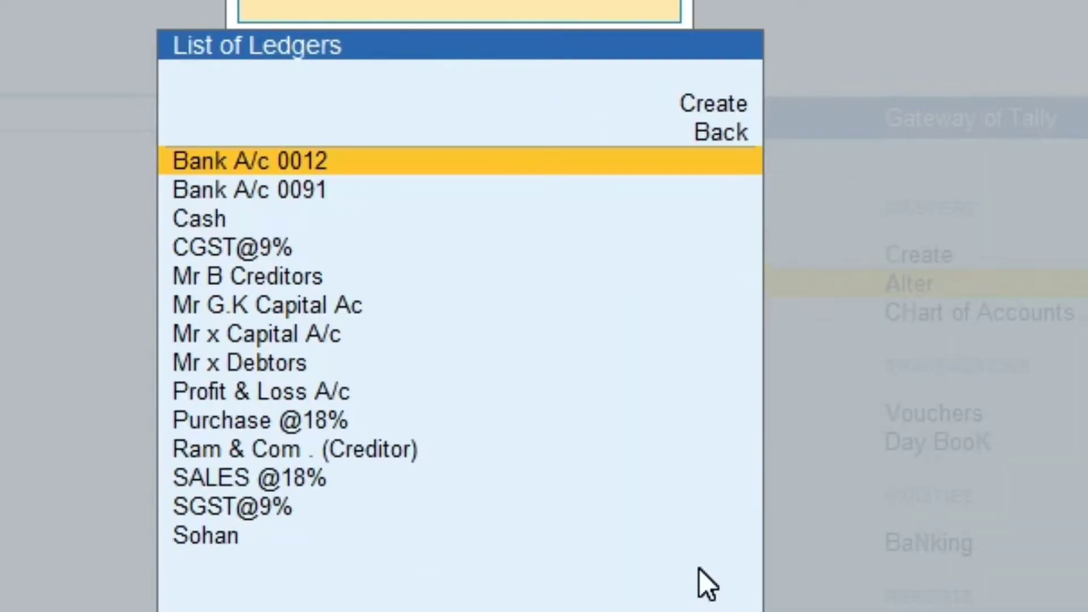
pyautogui.press('Down')
pyautogui.press('Down')
pyautogui.press('Down')
pyautogui.press('Down')
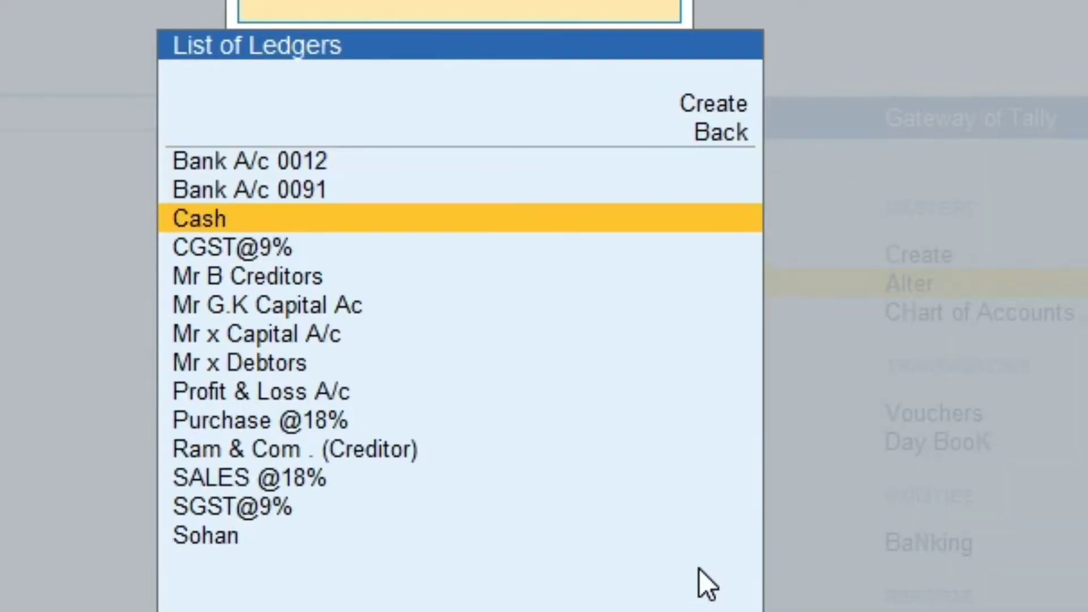
pyautogui.press('Down')
pyautogui.press('Down')
pyautogui.press('Down')
pyautogui.press('Down')
pyautogui.press('Down')
pyautogui.press('Down')
pyautogui.press('Down')
pyautogui.press('Down')
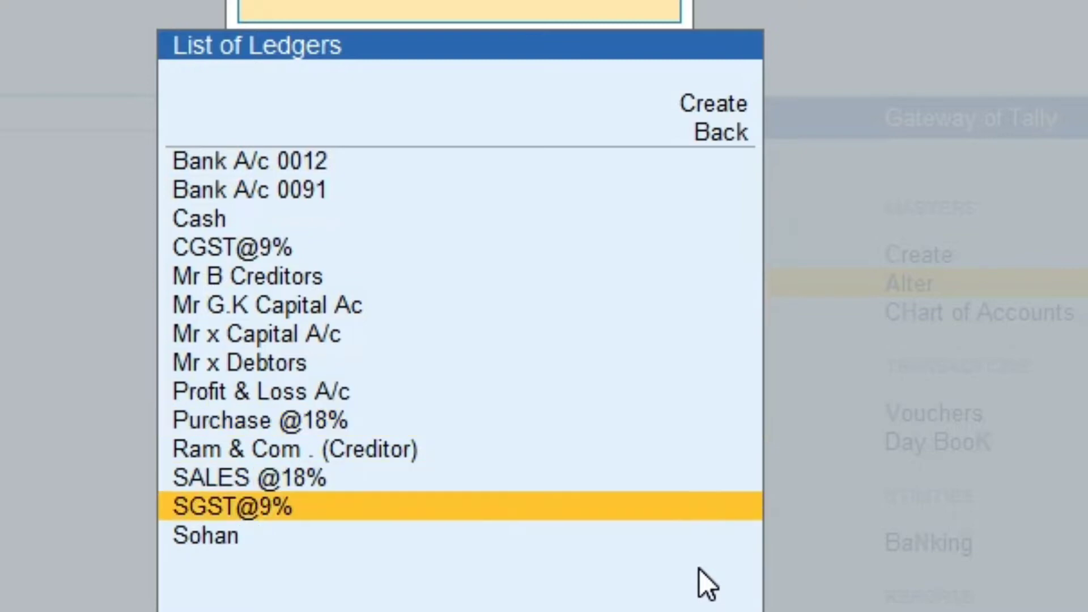
pyautogui.press('Up')
pyautogui.press('Up')
pyautogui.press('Up')
pyautogui.press('Up')
pyautogui.press('Up')
pyautogui.press('Up')
pyautogui.press('Up')
pyautogui.press('Up')
pyautogui.press('Up')
pyautogui.press('Up')
pyautogui.press('Up')
pyautogui.press('Up')
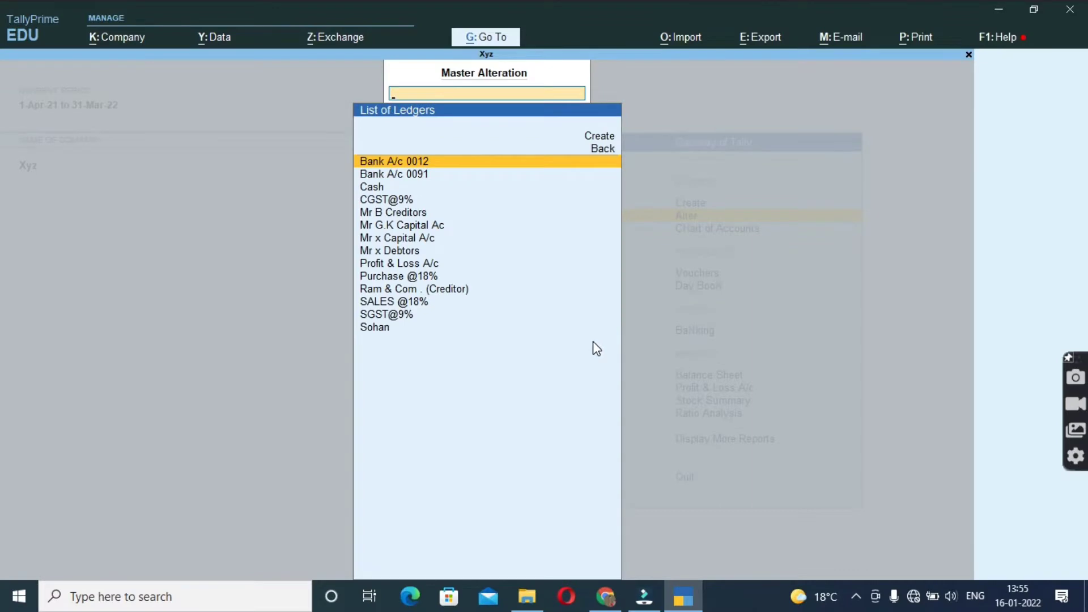
pyautogui.press('Escape')
pyautogui.press('Escape')
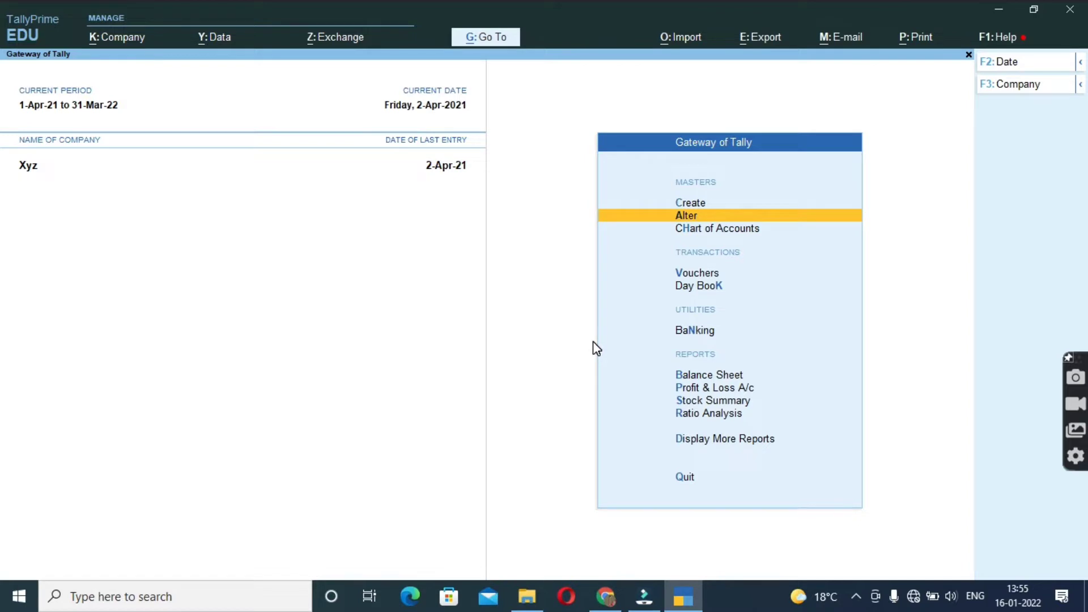
pyautogui.press('Down')
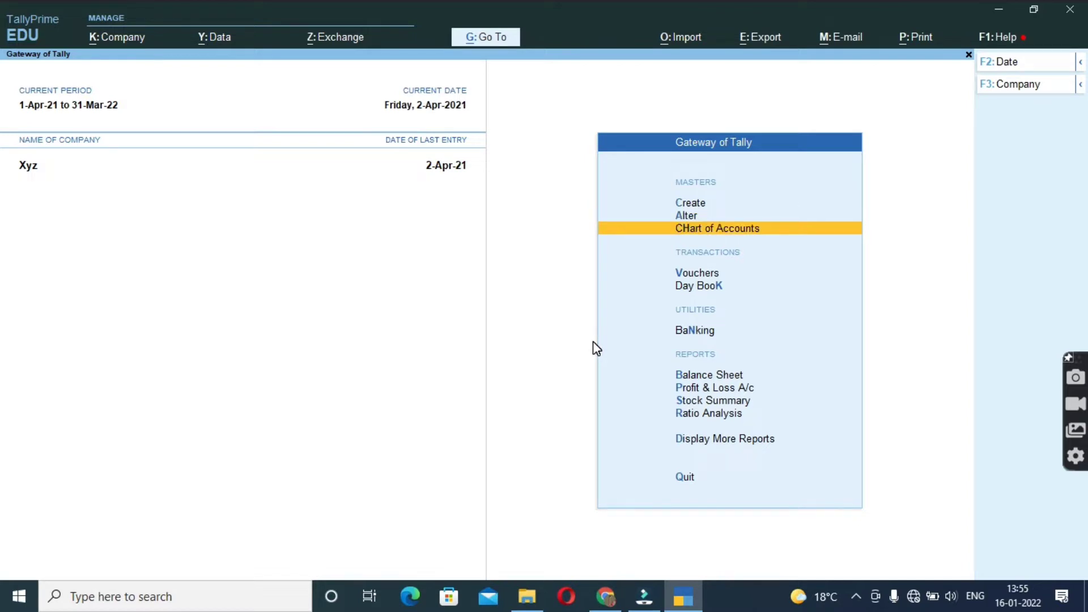
pyautogui.press('Down')
pyautogui.press('Down')
pyautogui.press('Up')
pyautogui.press('Up')
pyautogui.press('Up')
pyautogui.press('Up')
pyautogui.press('Up')
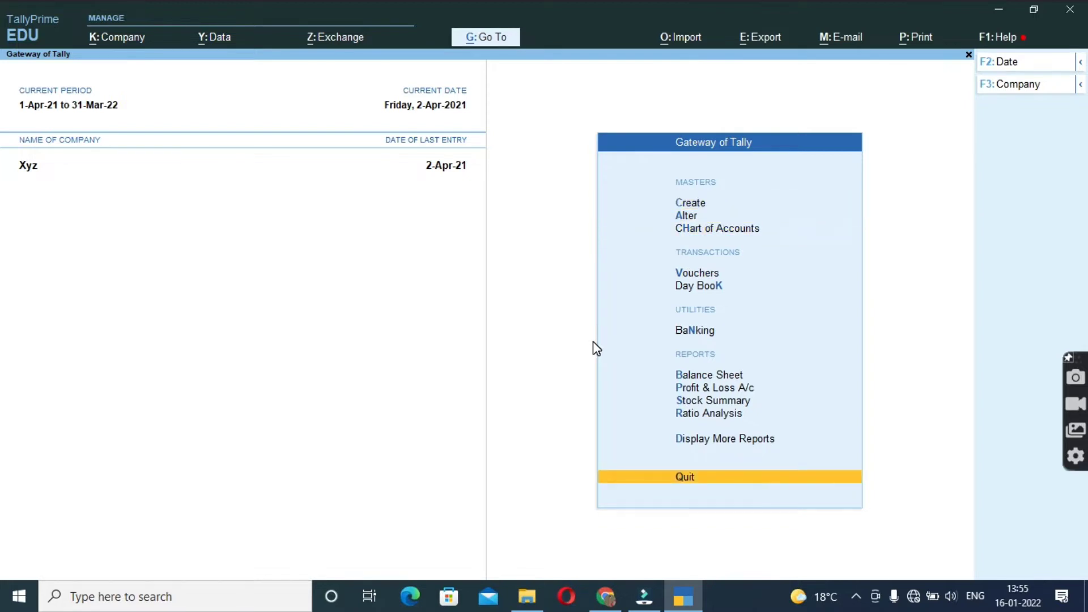
pyautogui.press('Down')
pyautogui.press('Down')
pyautogui.press('Down')
pyautogui.press('Down')
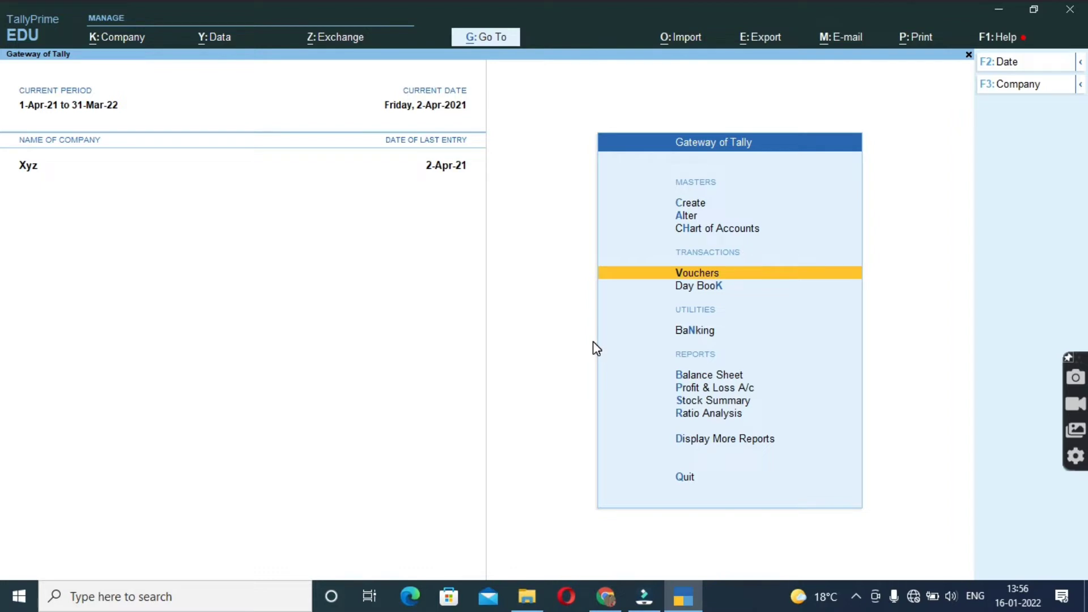
pyautogui.press('Down')
pyautogui.press('Down')
pyautogui.press('Down')
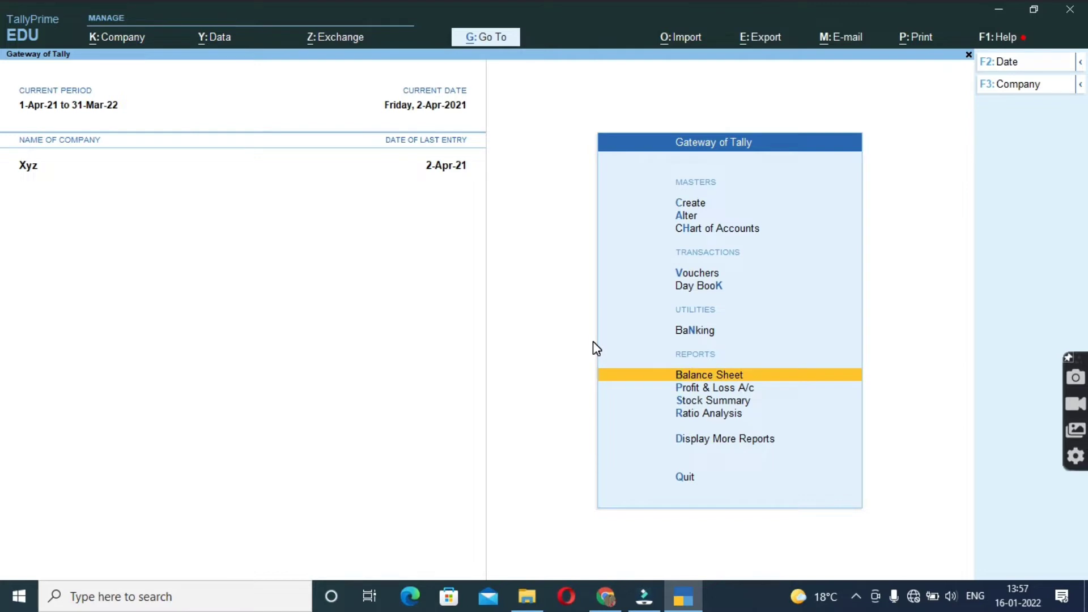
pyautogui.press('Up')
pyautogui.press('Down')
pyautogui.press('Down')
pyautogui.press('Down')
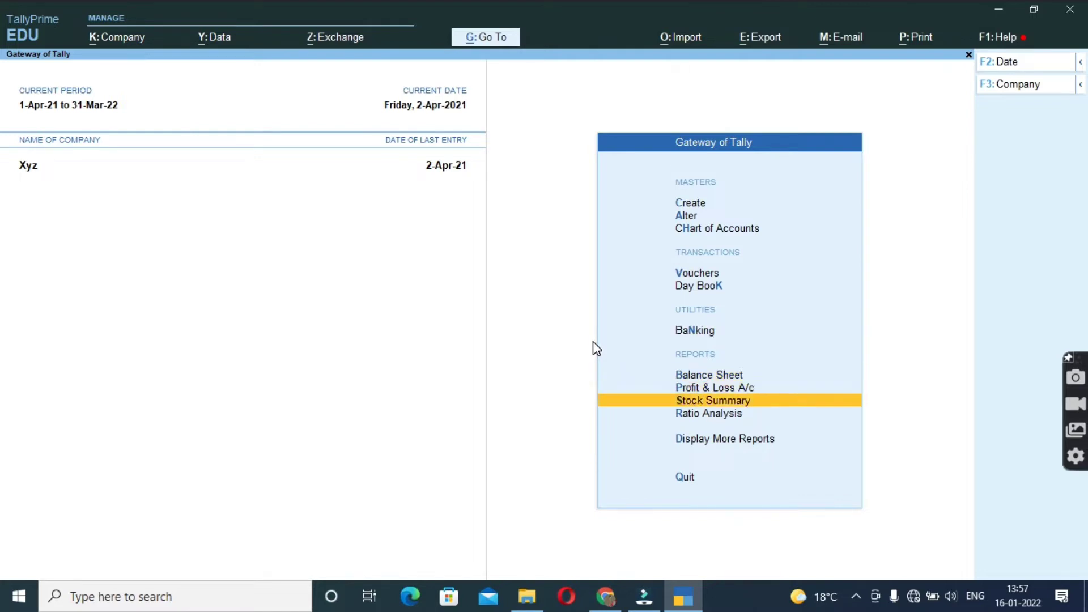
pyautogui.press('Down')
pyautogui.press('Down')
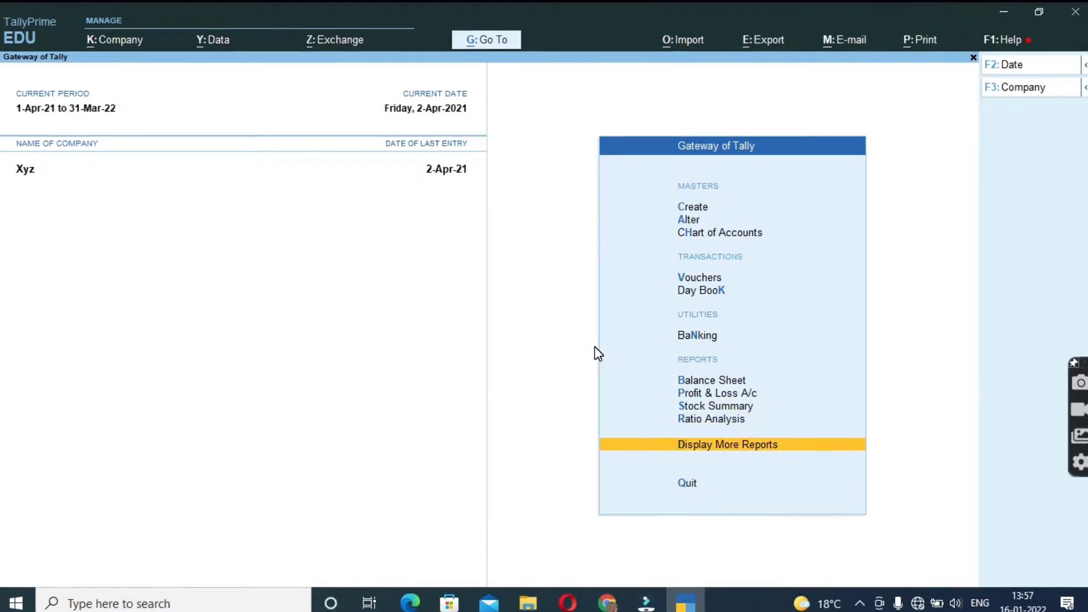
# - Open voucher entry from the Gateway of Tally and change the voucher type to Receipt
pyautogui.press('Up')
pyautogui.press('Up')
pyautogui.press('Up')
pyautogui.press('Up')
pyautogui.press('Up')
pyautogui.press('Up')
pyautogui.press('Up')
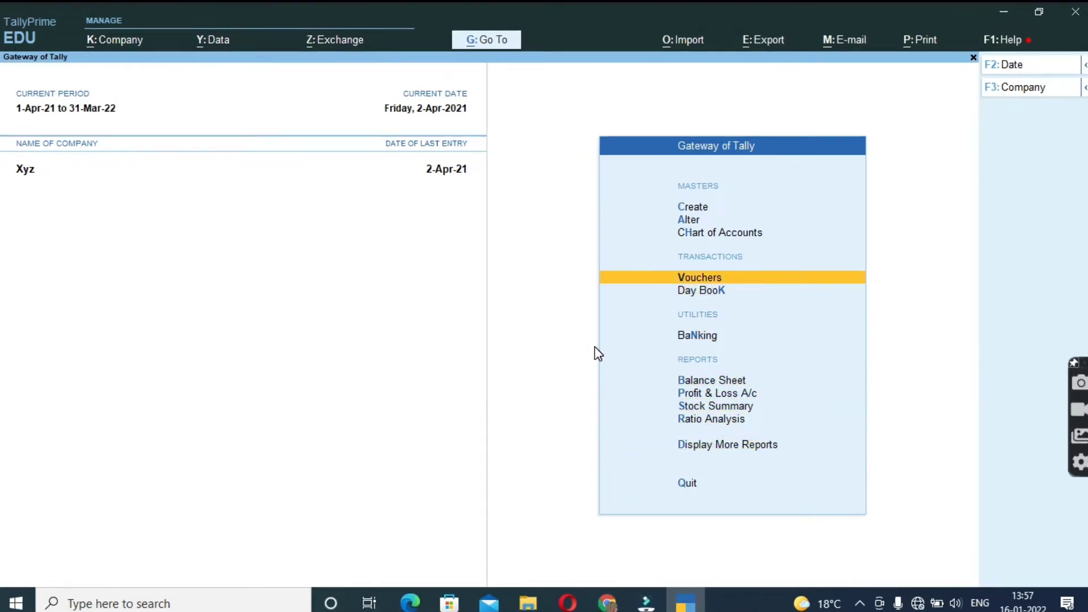
pyautogui.press('Return')
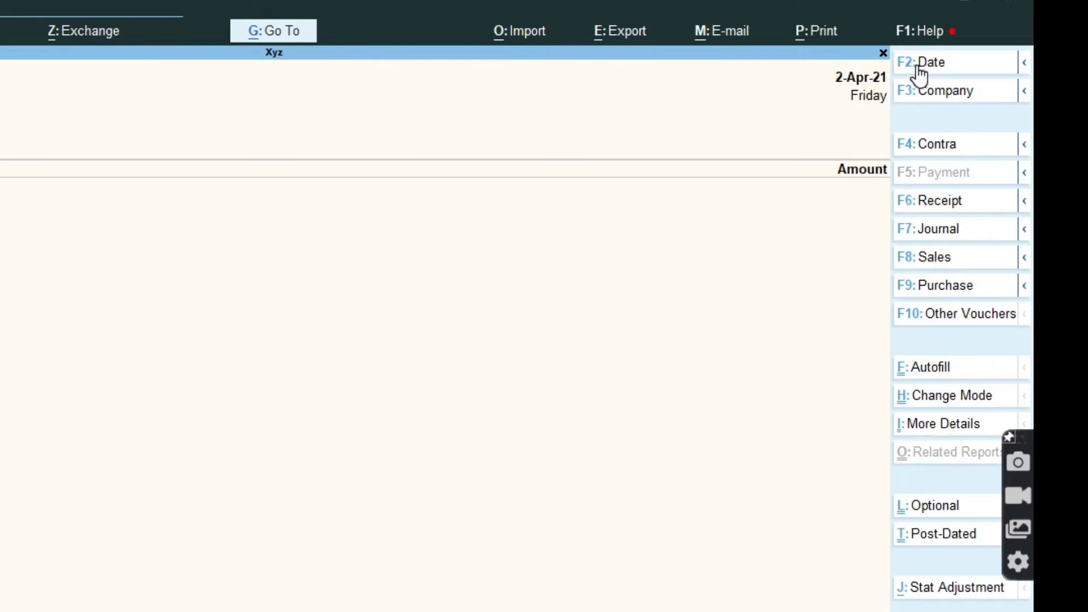
pyautogui.click(920, 202)
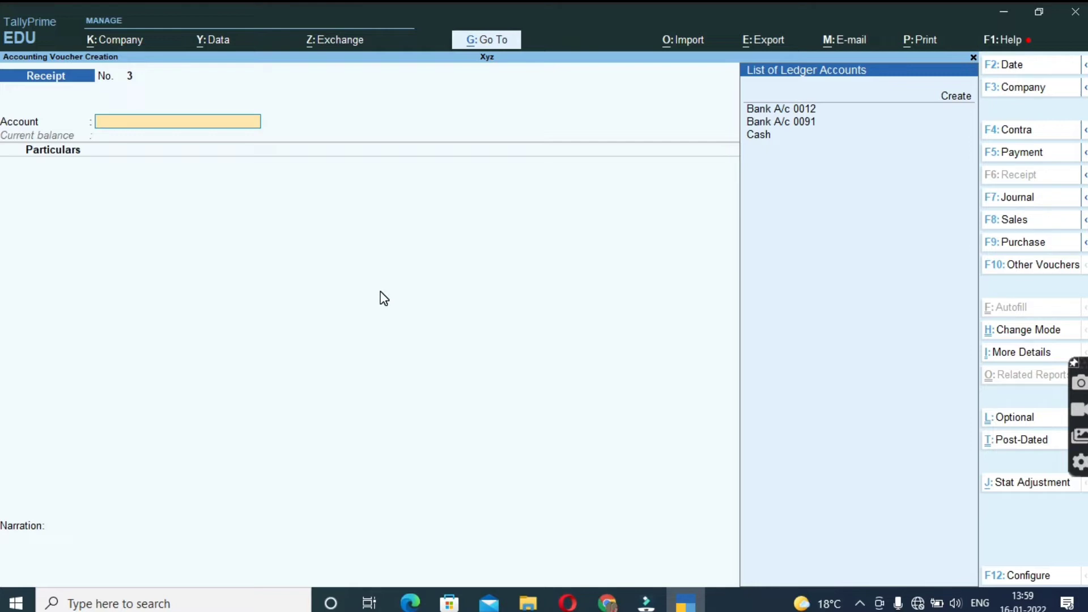
# - Set the receiving account of the Receipt voucher to the ledger Bank A/c 0012
pyautogui.press('Down')
pyautogui.press('Down')
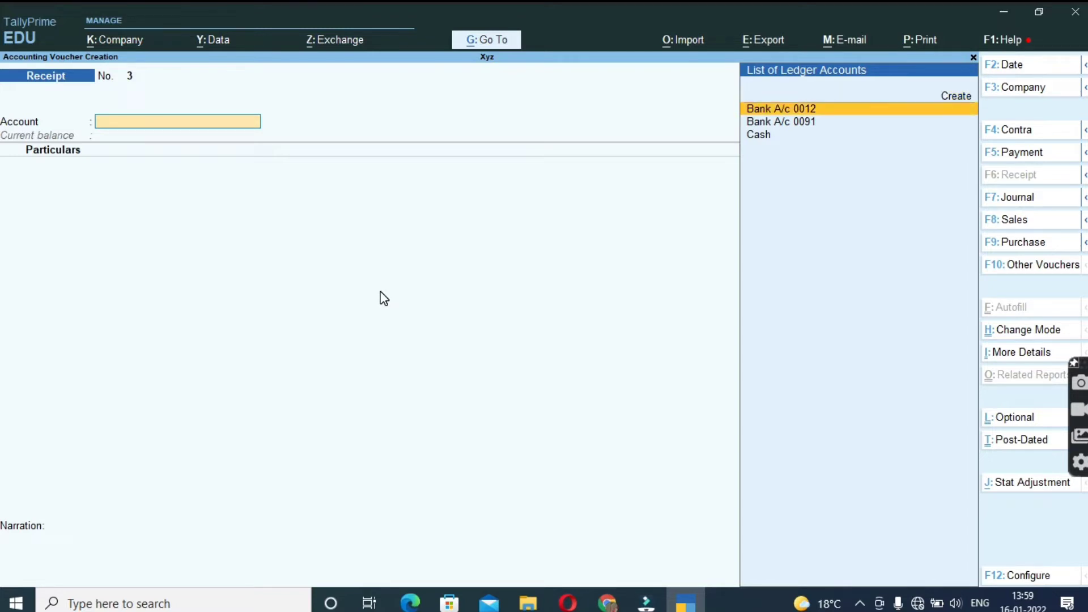
pyautogui.press('Down')
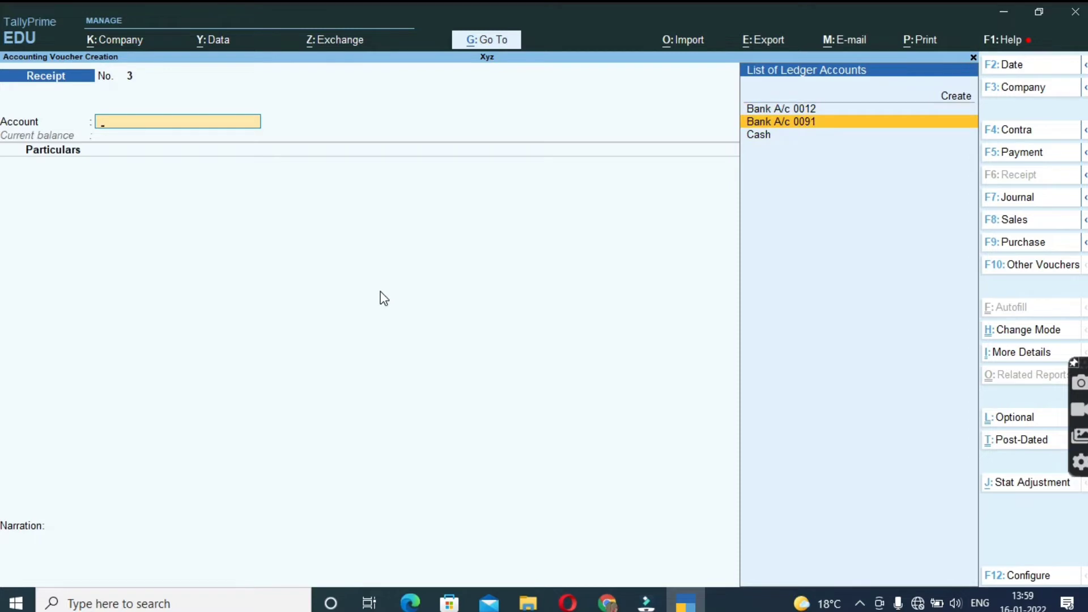
pyautogui.press('Return')
pyautogui.press('BackSpace')
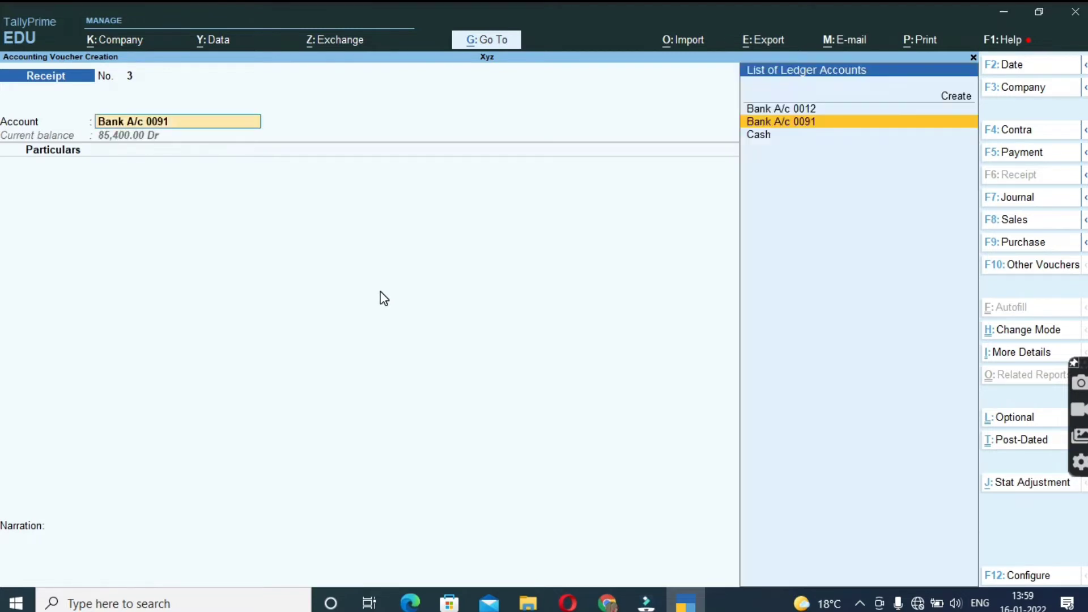
pyautogui.press('Return')
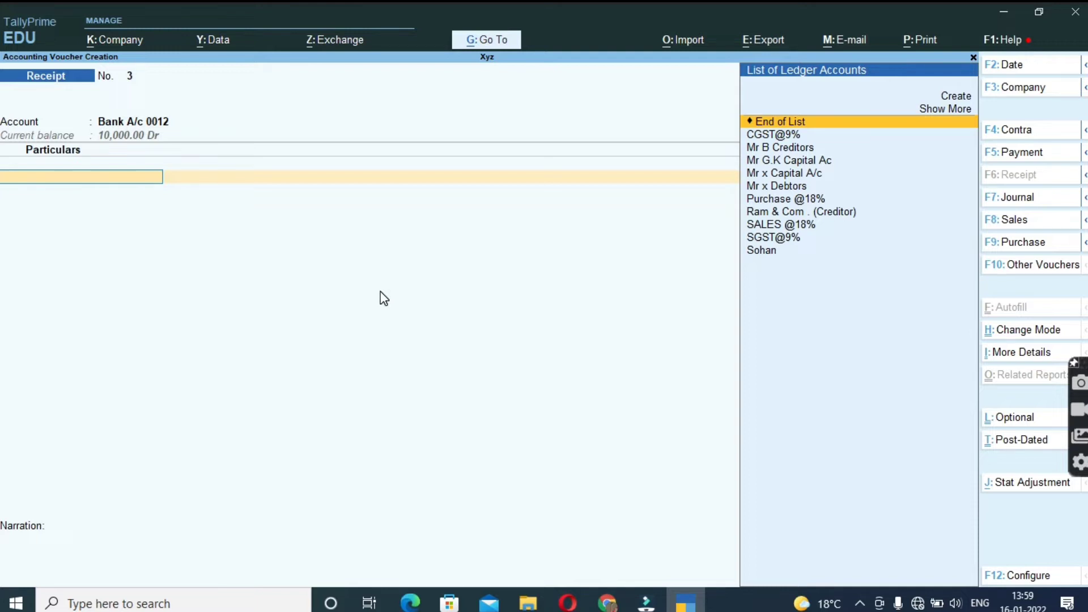
# - Add the G.K Capital Ac ledger to the receipt's particulars with an amount of 50,000
pyautogui.press('Down')
pyautogui.press('Down')
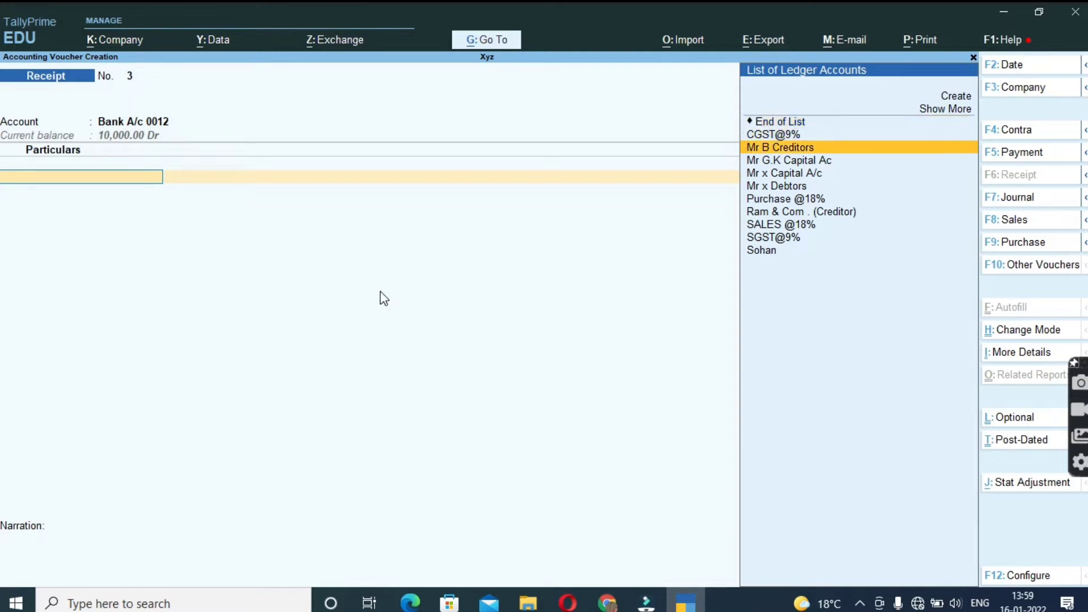
pyautogui.press('Down')
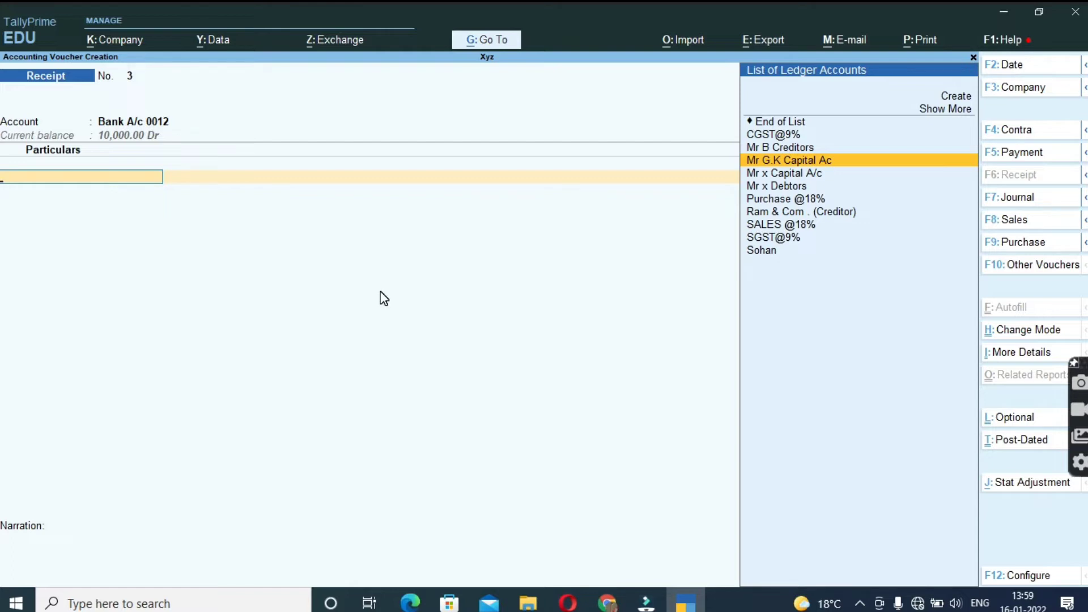
pyautogui.press('Return')
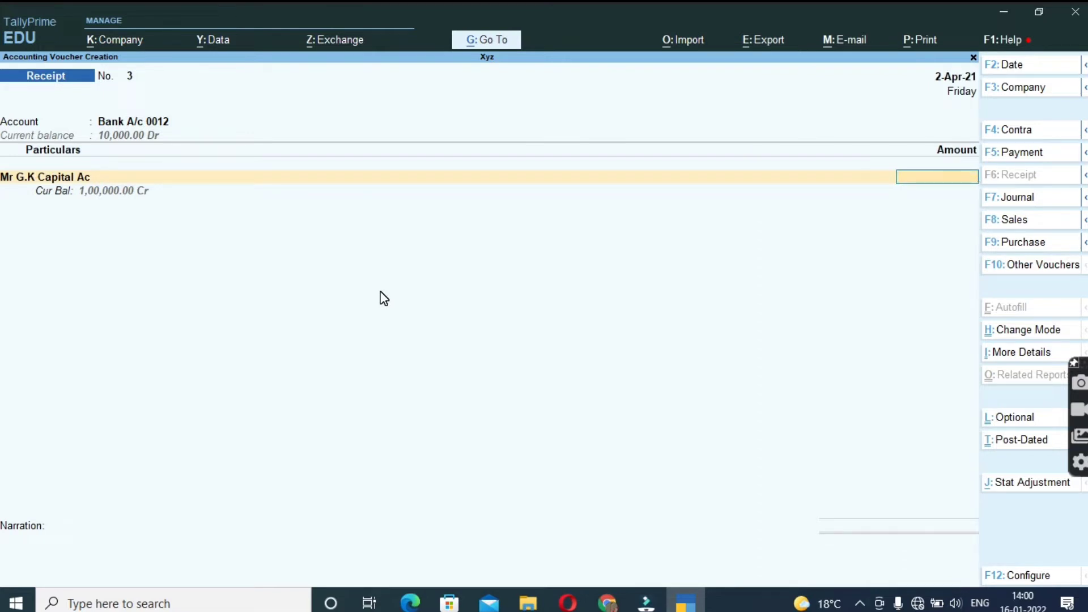
pyautogui.write('50000')
pyautogui.press('Return')
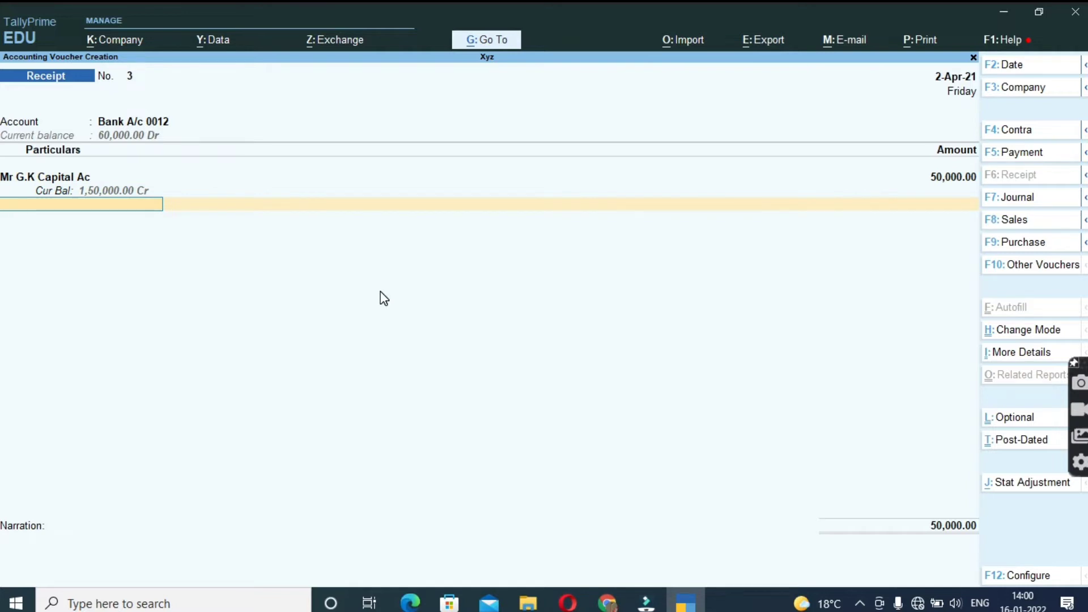
# - Finish the particulars and accept Cheque/DD with the instrument date 2-Apr-21 in the bank allocation
pyautogui.press('Return')
pyautogui.press('Return')
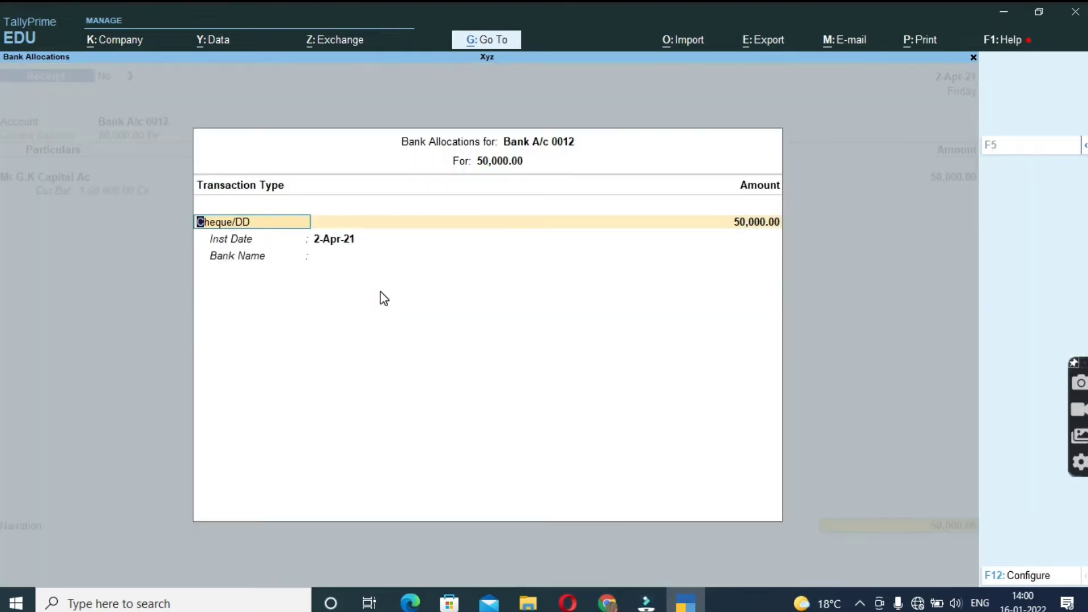
pyautogui.press('Return')
pyautogui.press('Return')
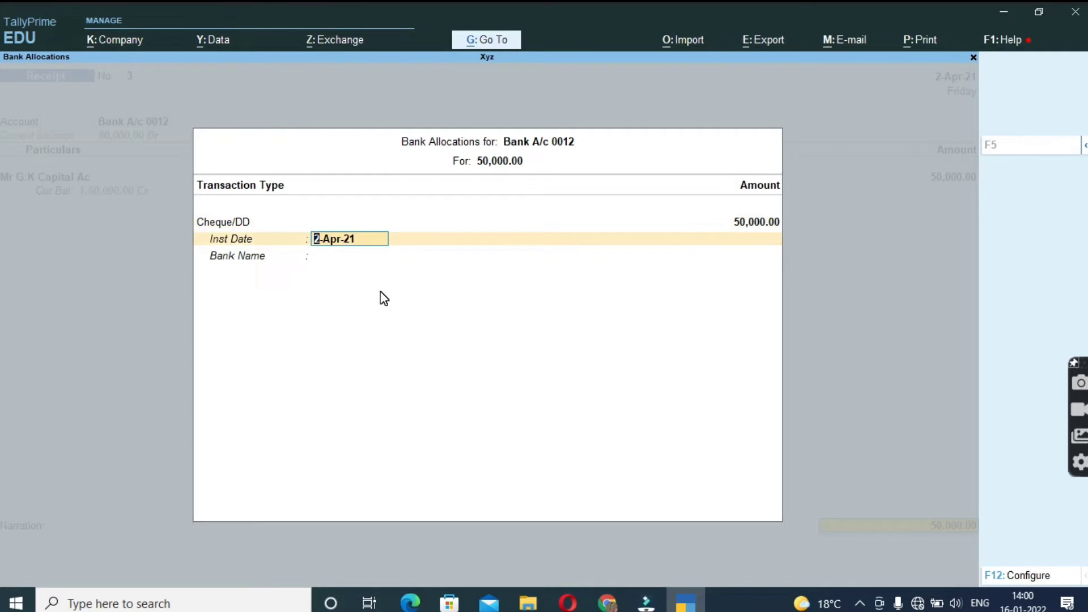
pyautogui.press('BackSpace')
pyautogui.press('BackSpace')
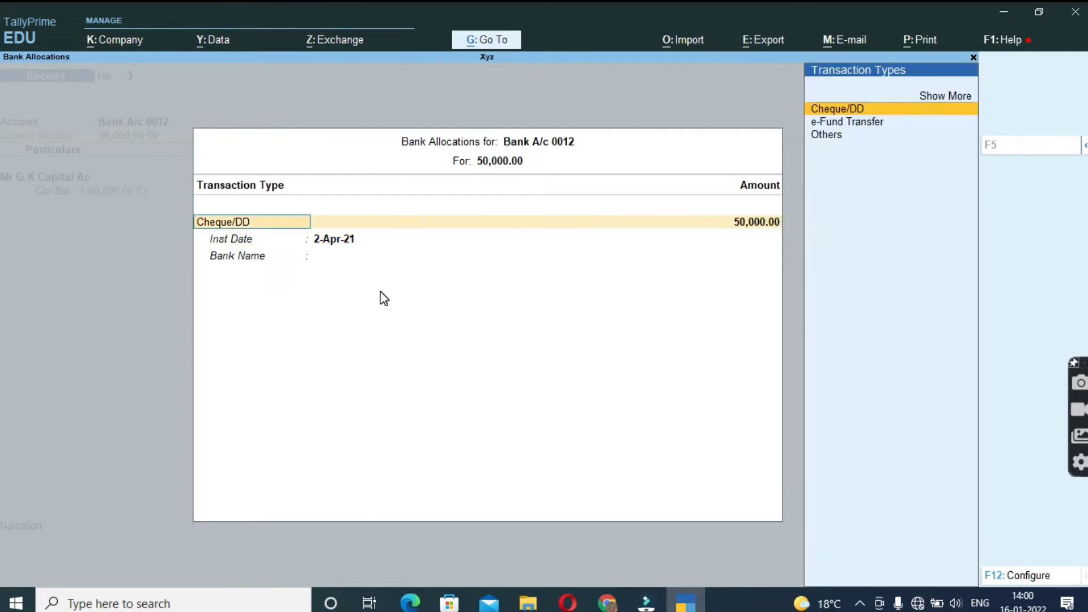
pyautogui.press('Return')
pyautogui.press('Return')
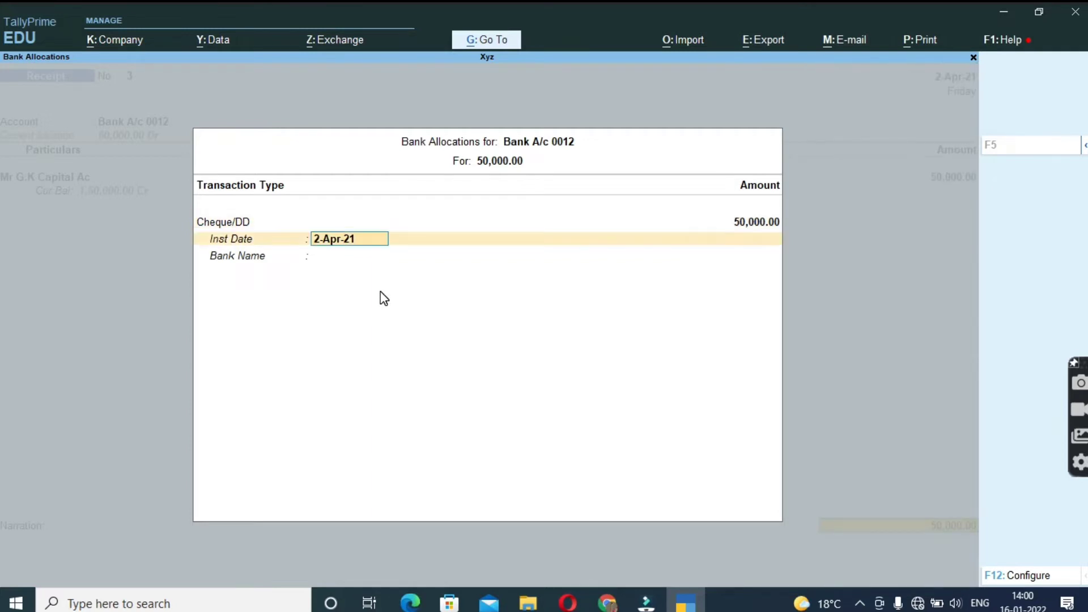
pyautogui.press('Return')
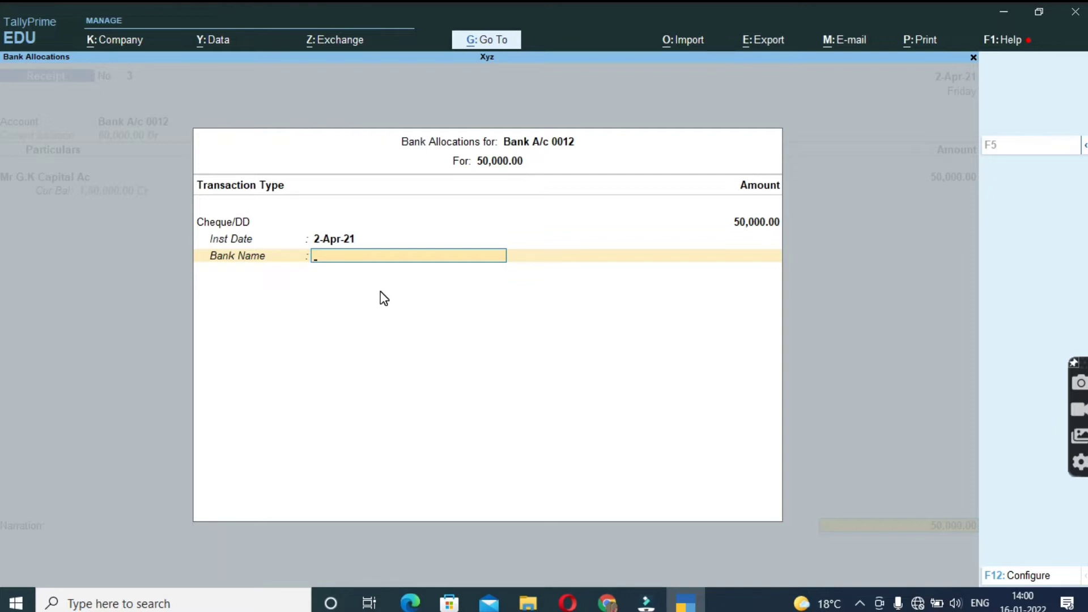
# - Set the bank name to Not Applicable and complete the bank allocation of the receipt
pyautogui.write('B')
pyautogui.press('Return')
pyautogui.press('BackSpace')
pyautogui.press('BackSpace')
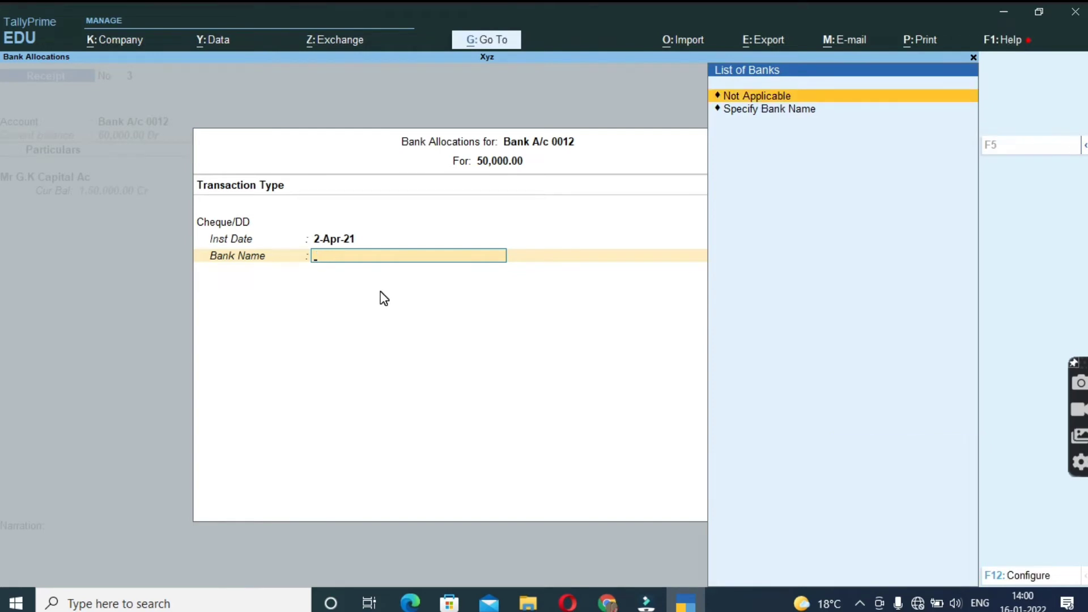
pyautogui.press('Return')
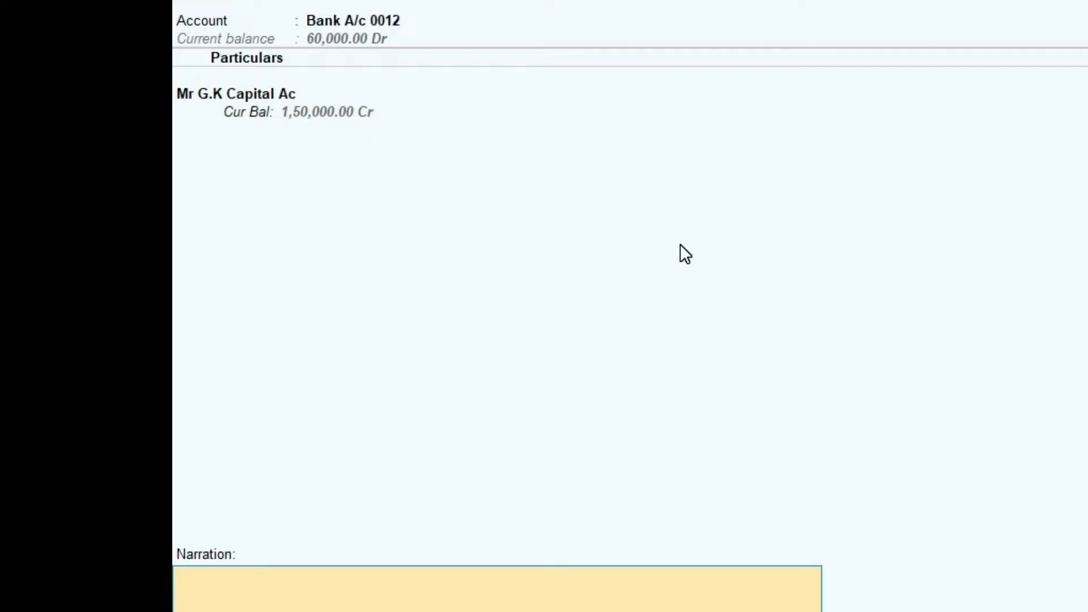
# - Add the narration "BEING AMOUNT RECEIVED FROM" the capital contributor's name "AGAINST CAPITAL ACCOUNT." and save the Receipt voucher
pyautogui.write('BEING AM')
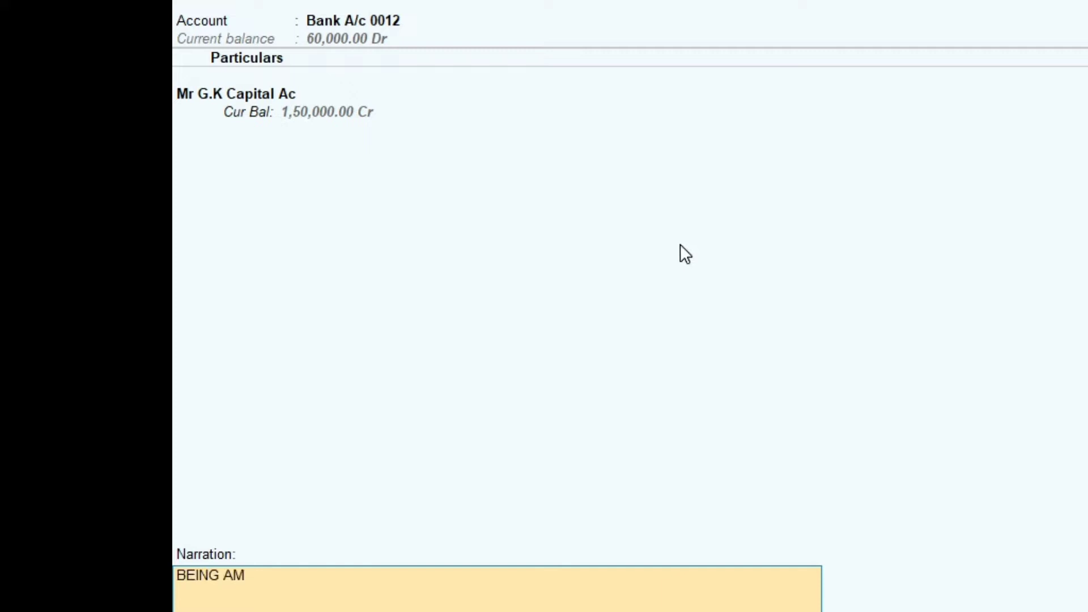
pyautogui.write('OUNT RECEIVE')
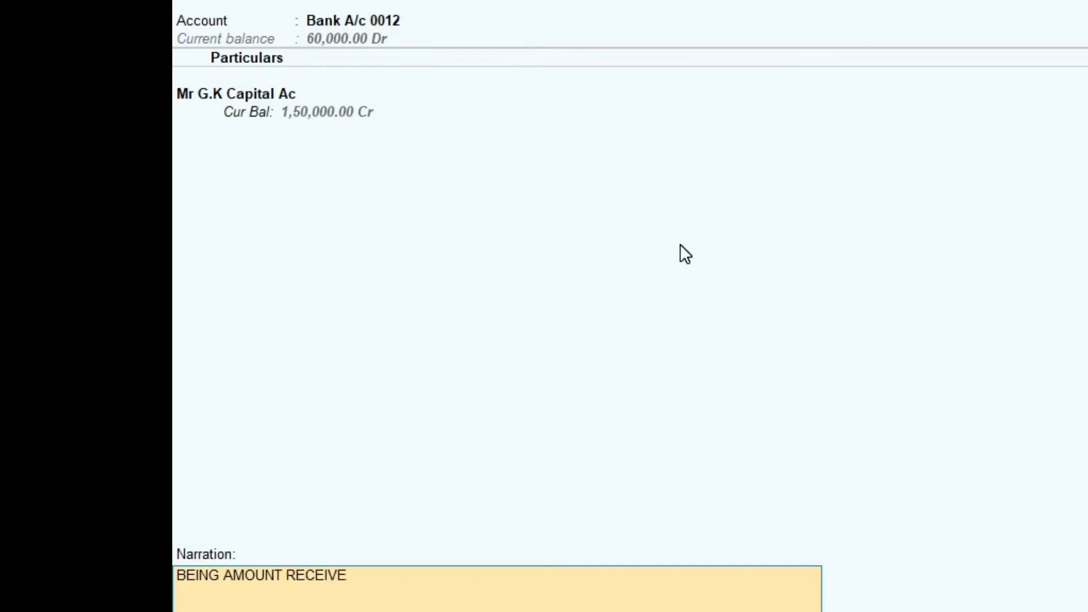
pyautogui.write('D FROM MR')
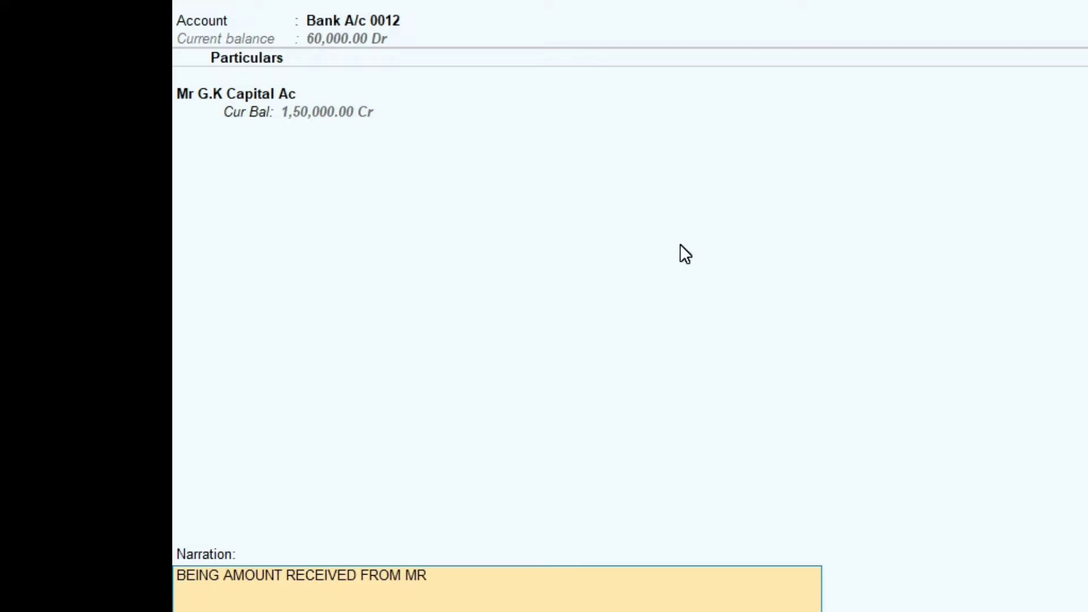
pyautogui.write(' G.K AGAINST')
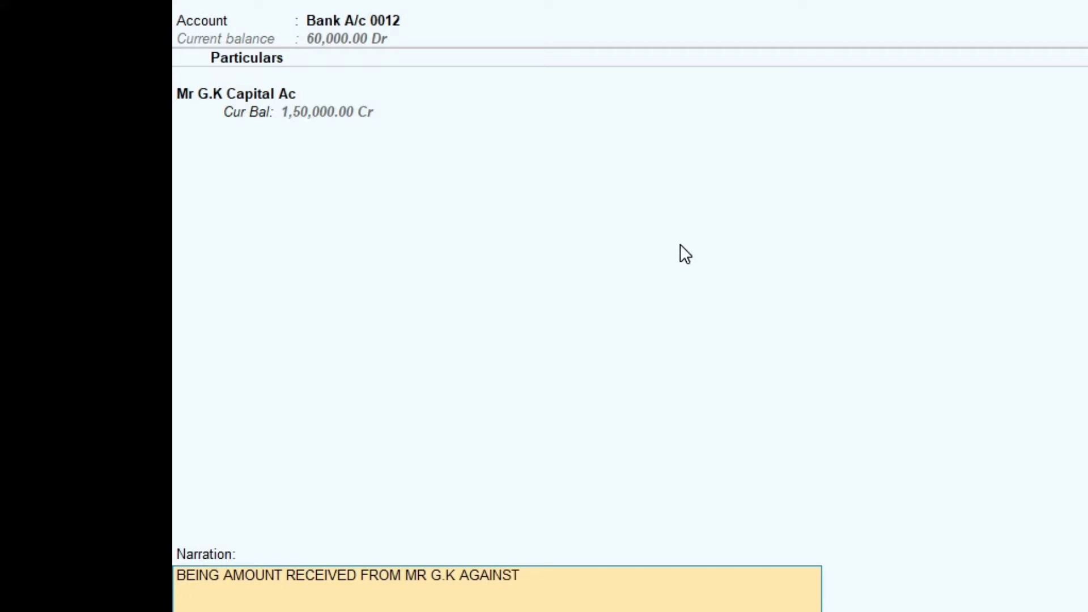
pyautogui.write(' CAPITAL ACC')
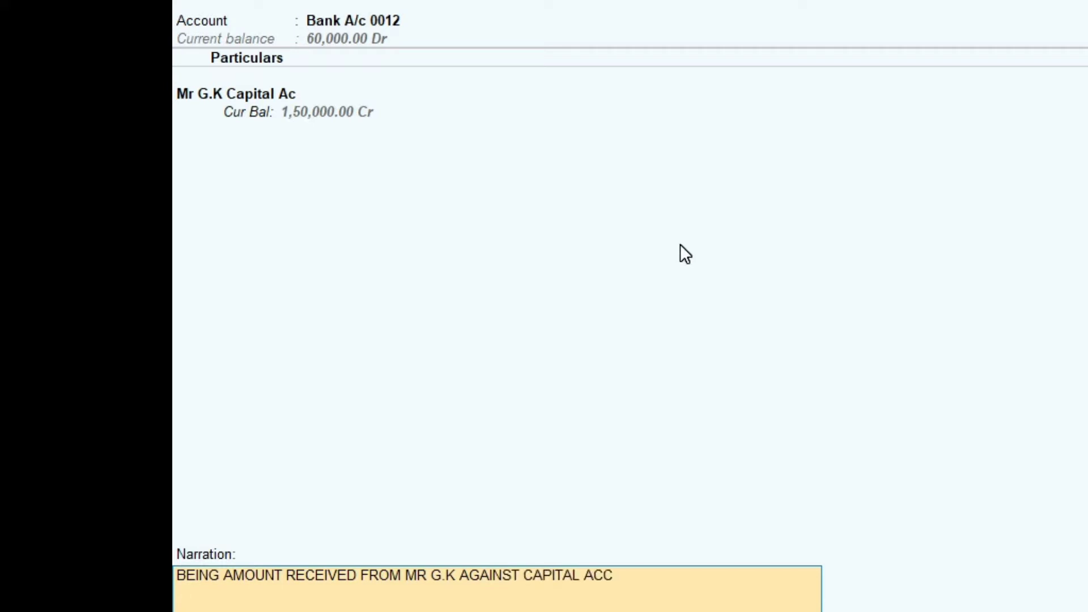
pyautogui.write('OUNT.')
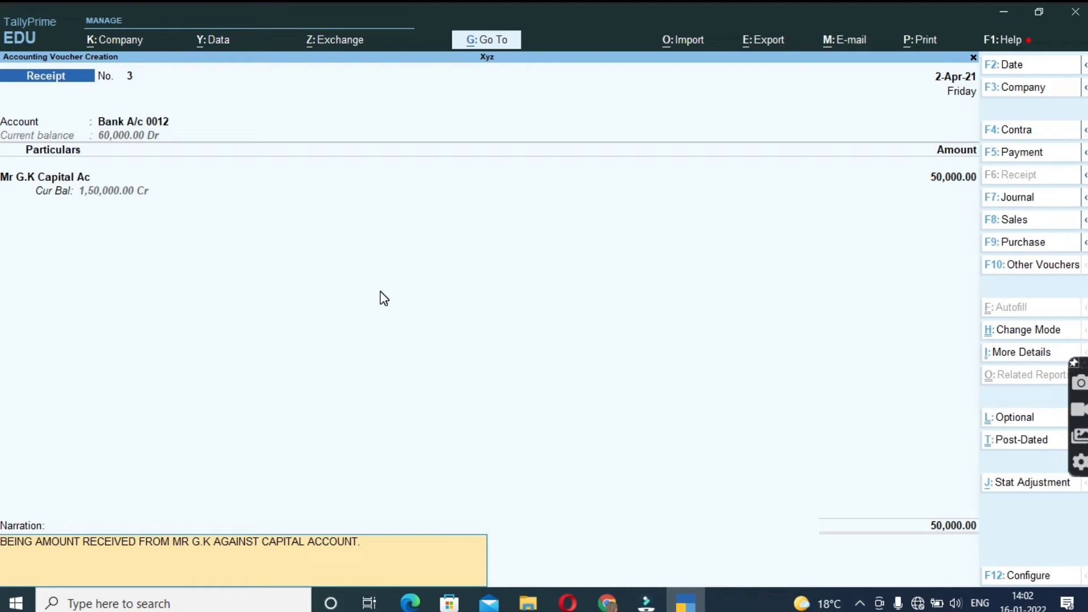
pyautogui.press('Return')
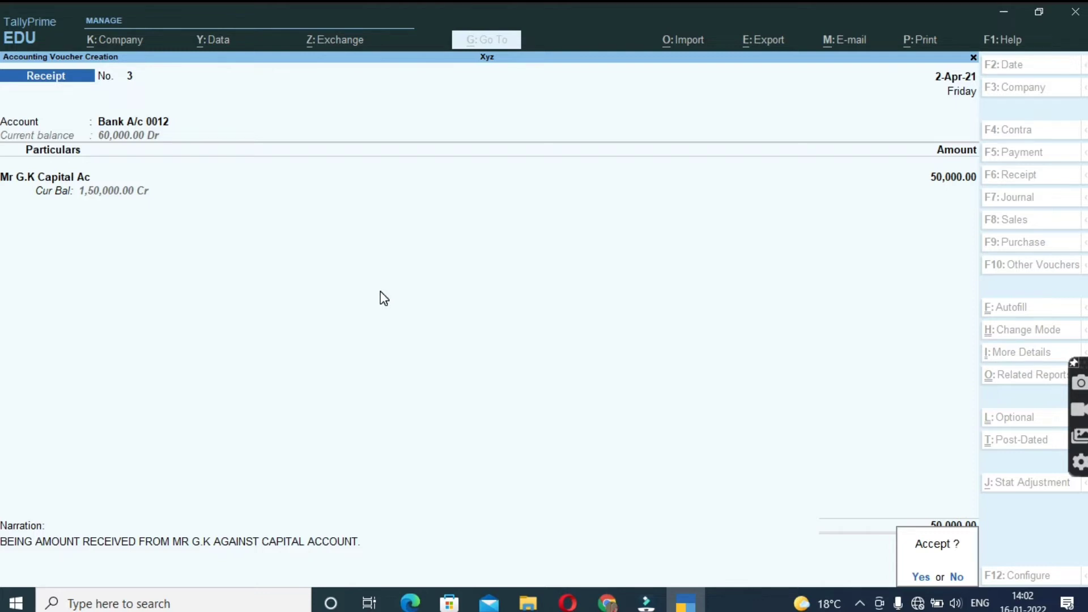
pyautogui.press('Escape')
pyautogui.press('Return')
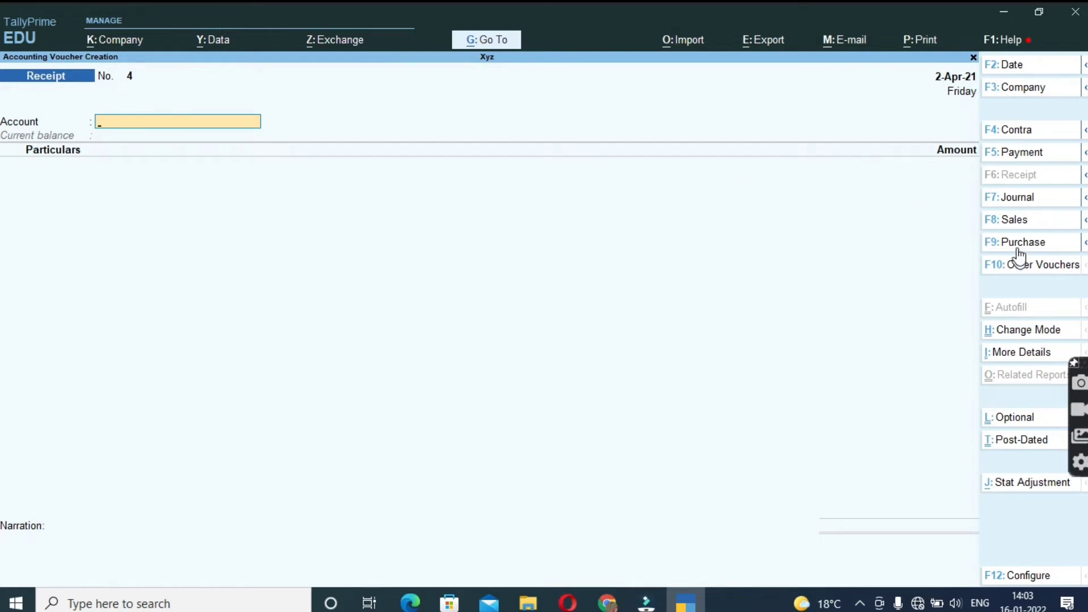
# - Start a new Payment voucher and bring up the ledger choices for its account
pyautogui.click(1010, 152)
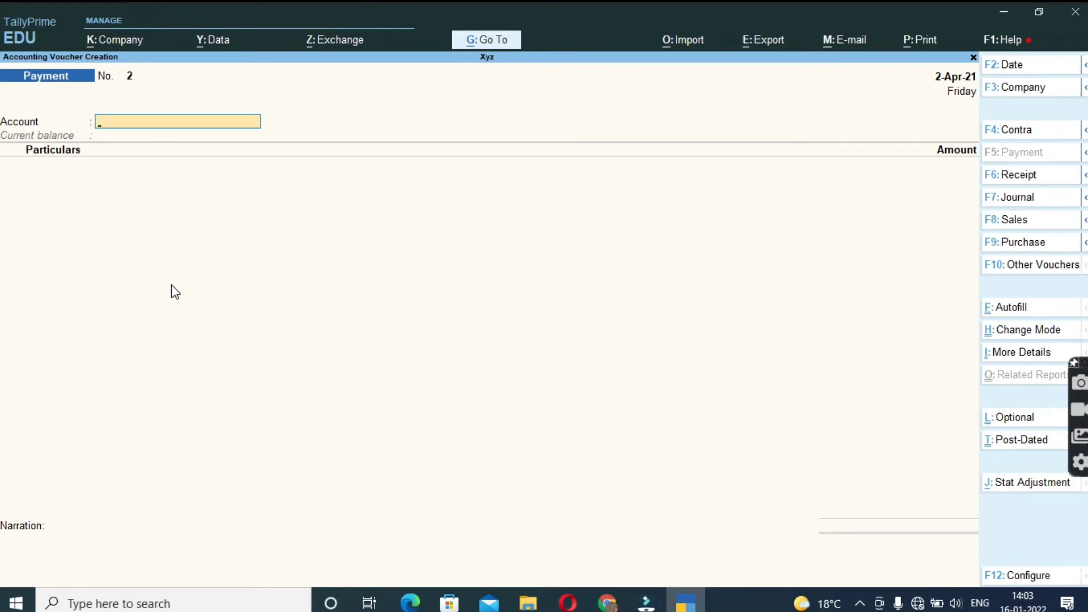
pyautogui.press('space')
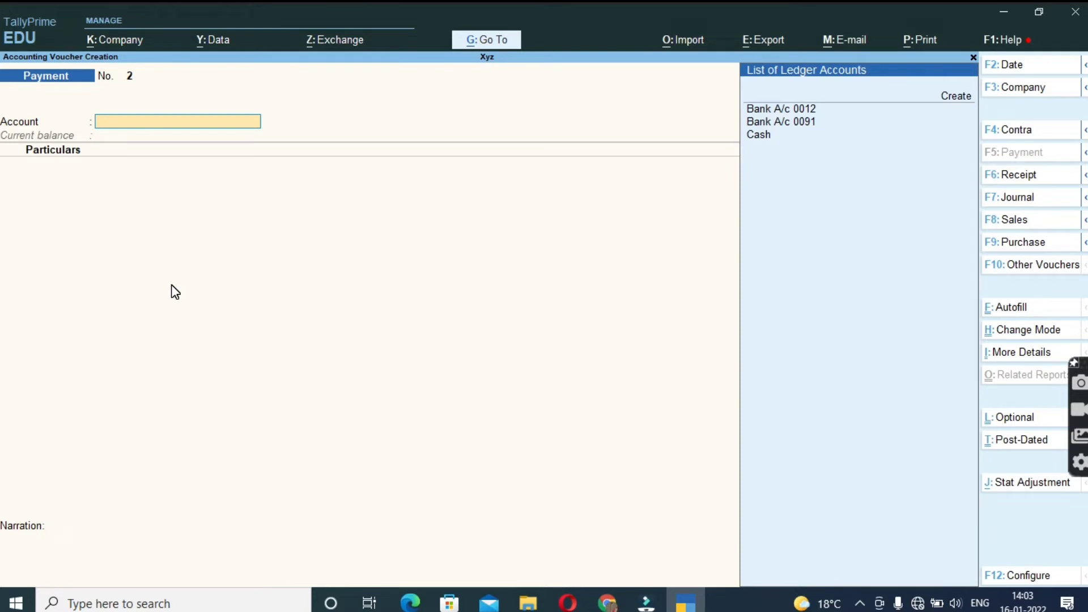
pyautogui.press('Down')
pyautogui.press('Down')
pyautogui.press('Down')
pyautogui.press('Down')
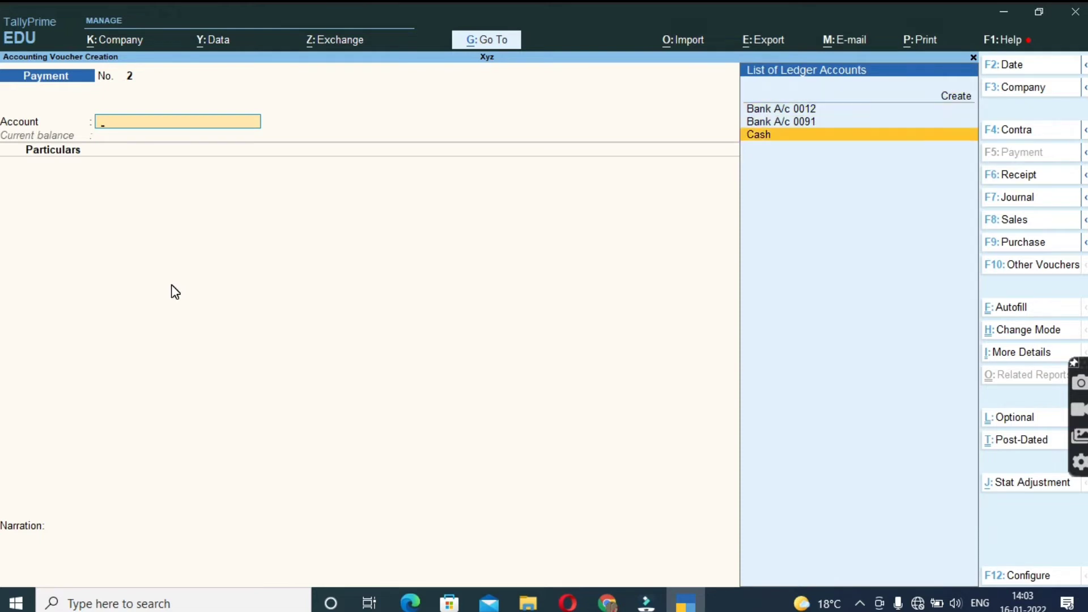
pyautogui.press('Return')
pyautogui.press('BackSpace')
pyautogui.press('Up')
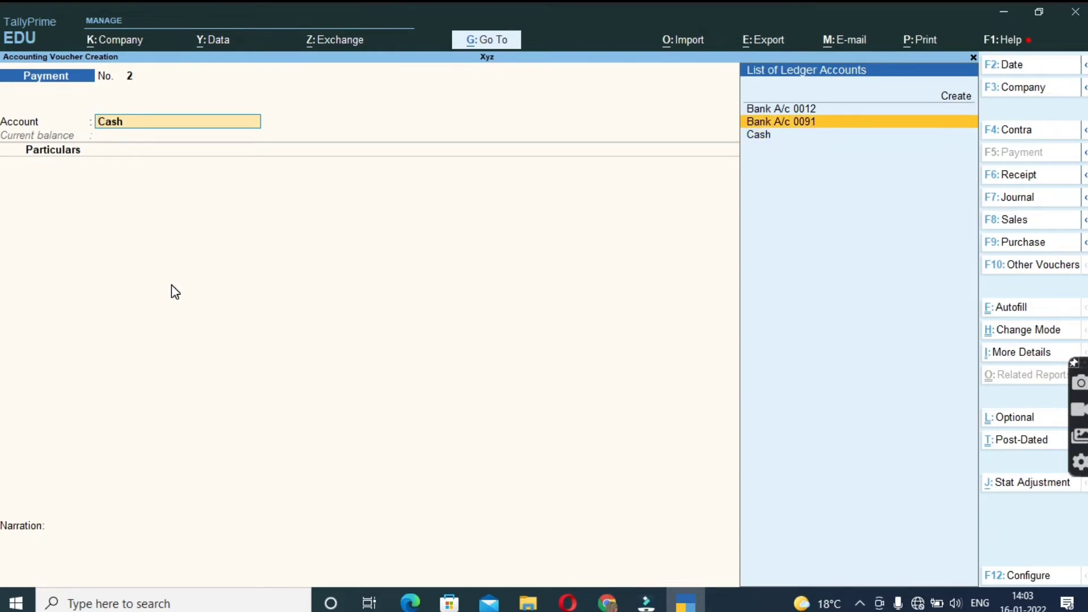
pyautogui.press('Up')
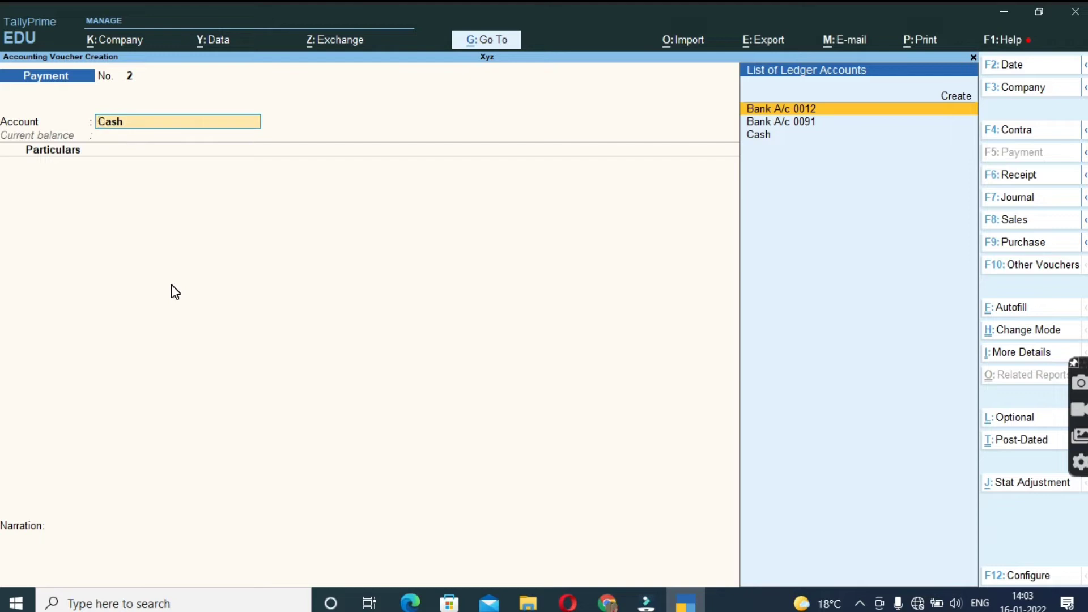
pyautogui.press('Return')
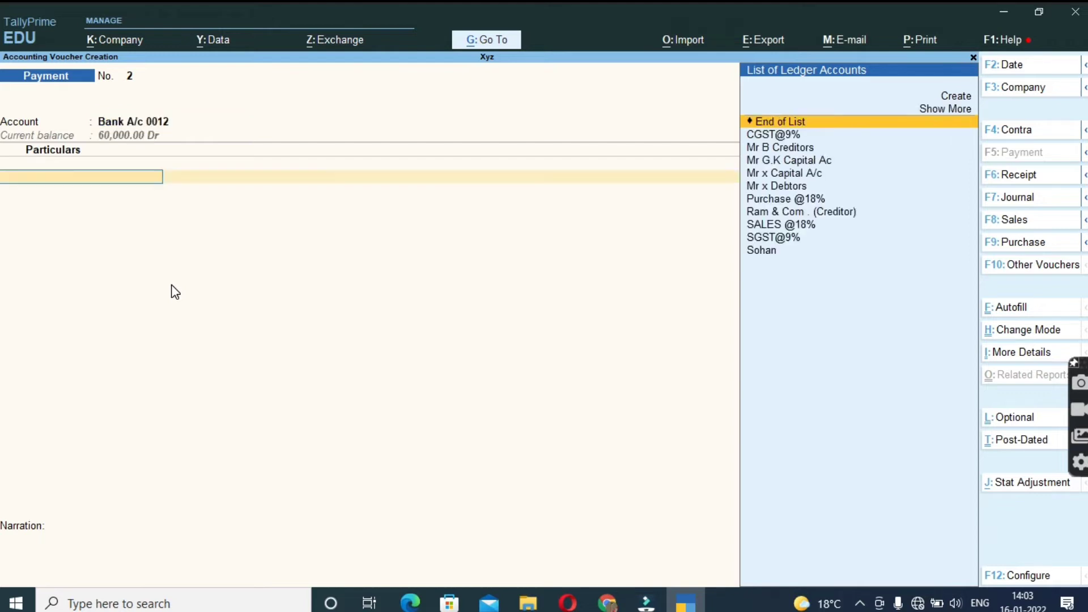
# - Set the paying account of the Payment voucher to the ledger Bank A/c 0091
pyautogui.press('BackSpace')
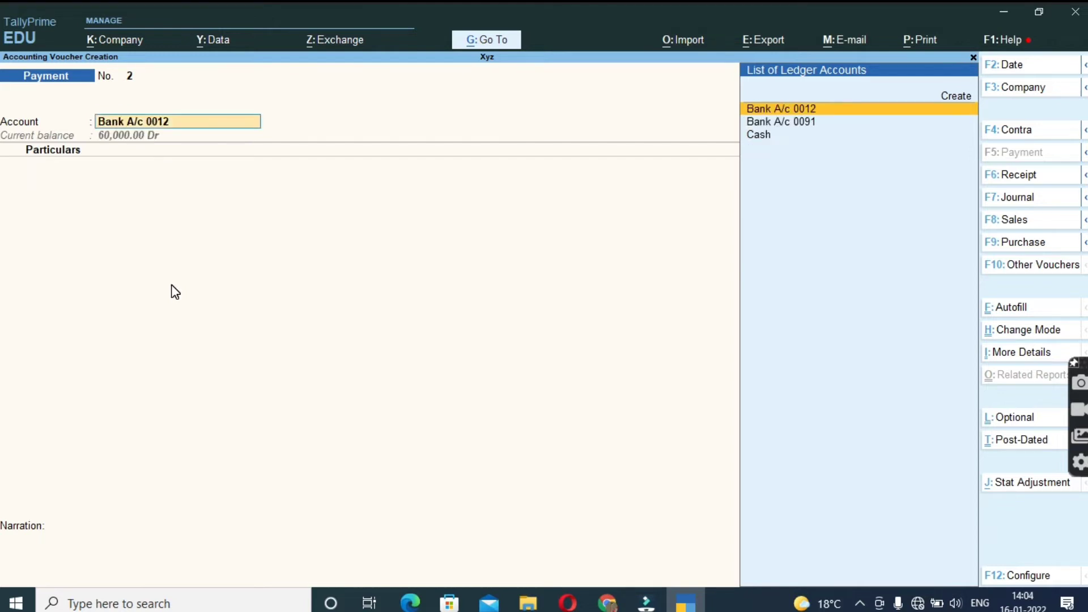
pyautogui.press('Down')
pyautogui.press('Return')
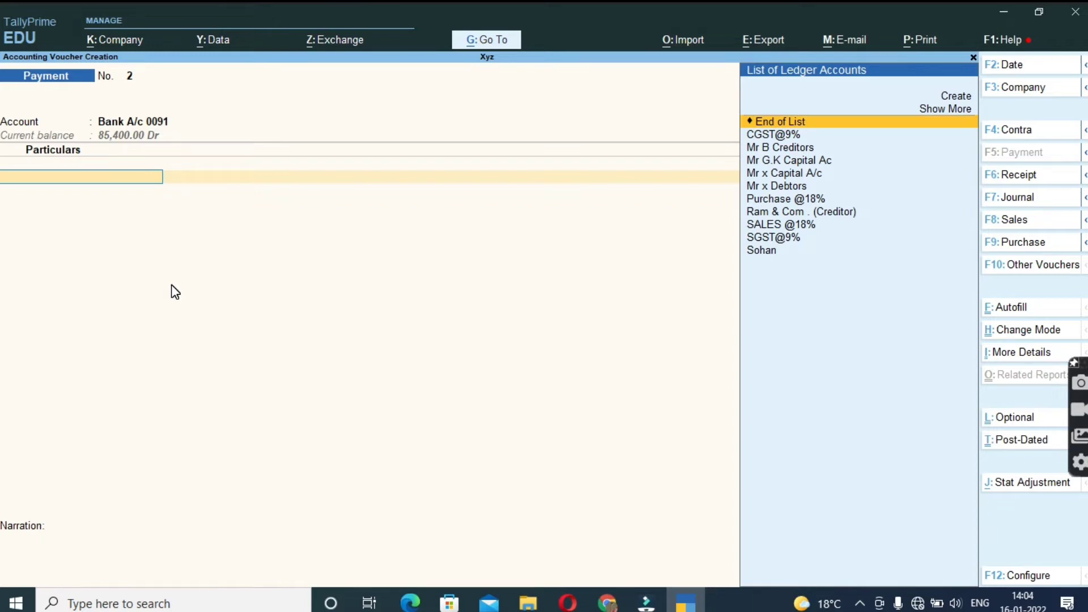
pyautogui.press('Down')
pyautogui.press('Down')
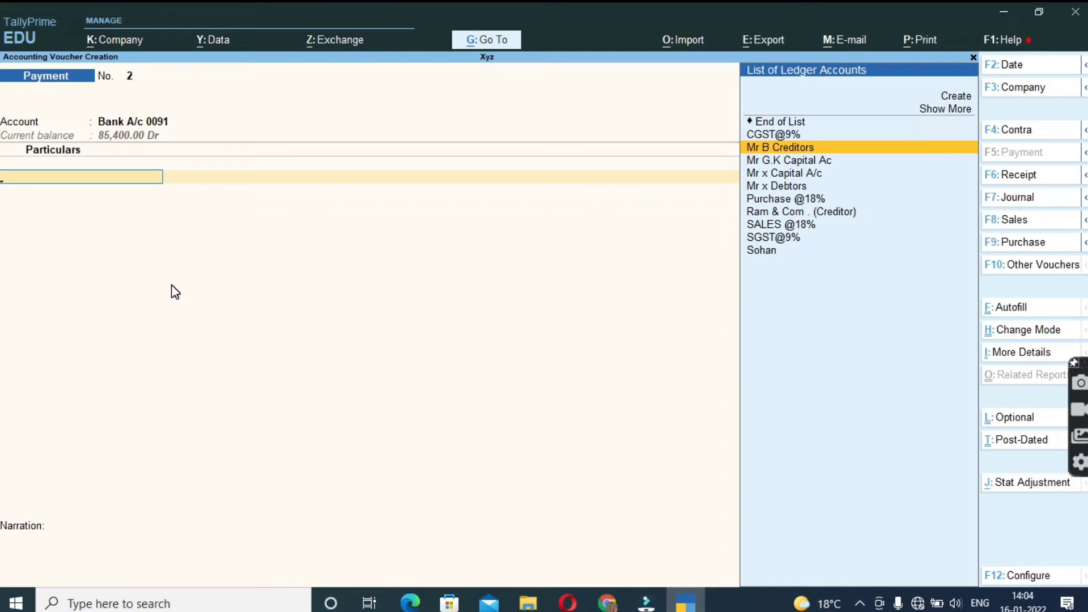
pyautogui.press('alt')
pyautogui.write('F')
pyautogui.press('Return')
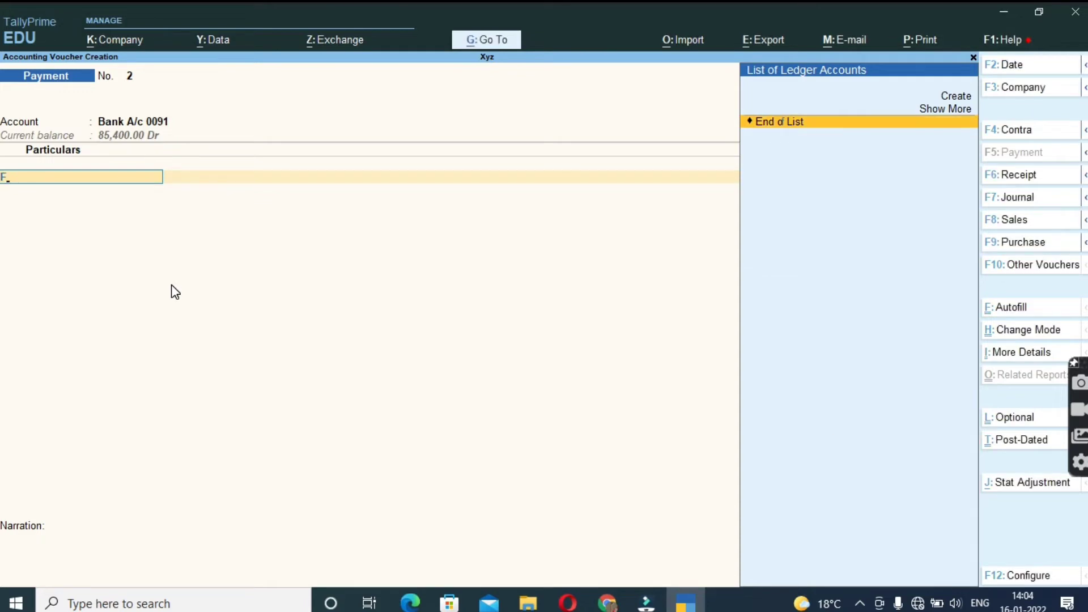
pyautogui.press('BackSpace')
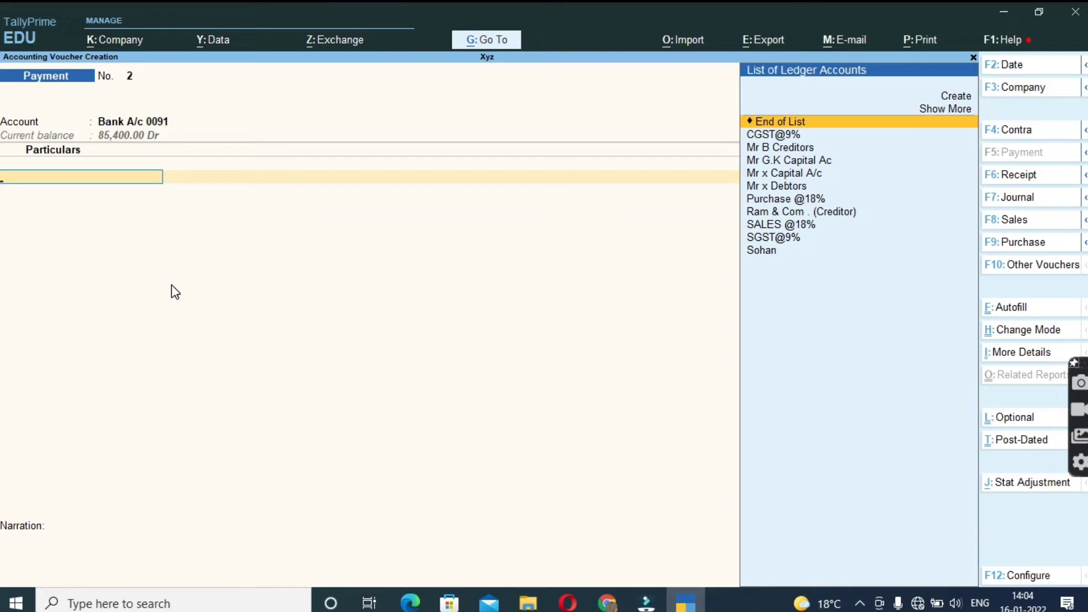
pyautogui.press('ctrl')
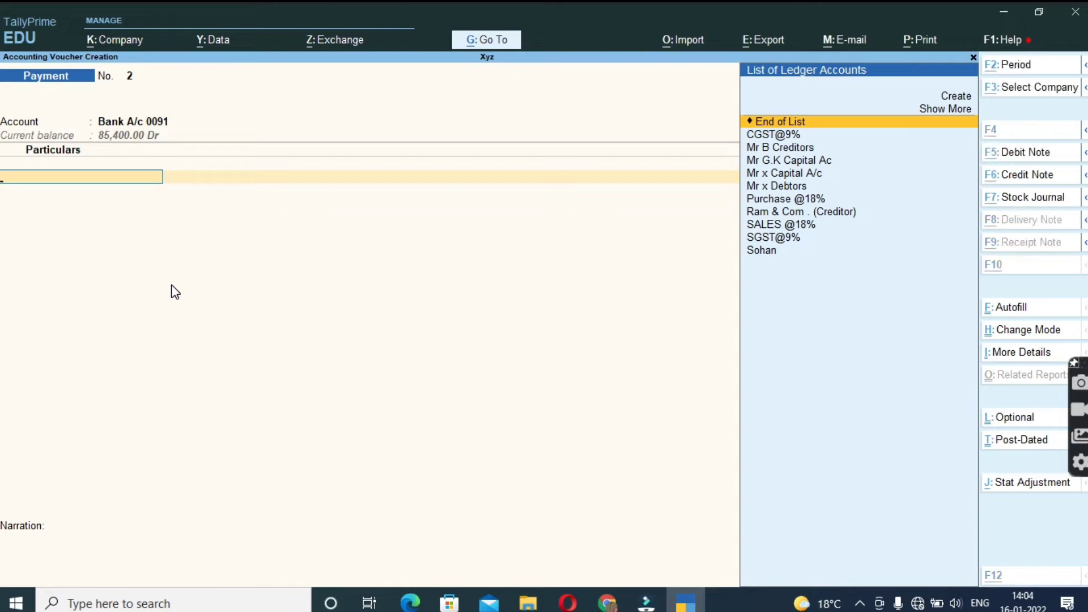
# - Begin creating a new ledger from the payment's particulars, named FURNITURE A/C and placed under Fixed Assets
pyautogui.hotkey('alt', 'c')
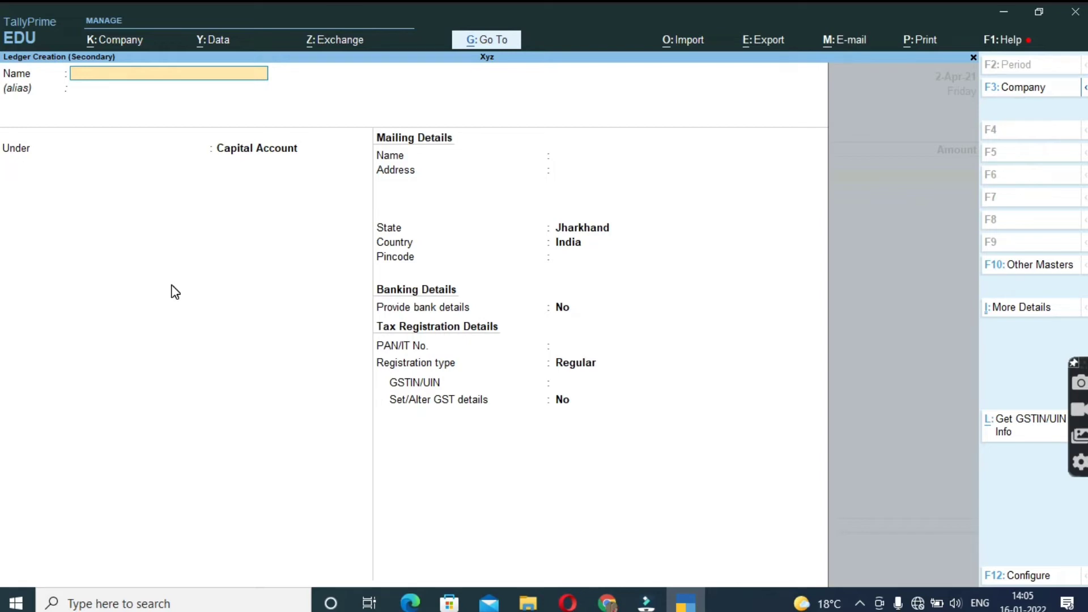
pyautogui.write('FURNITURE A/C')
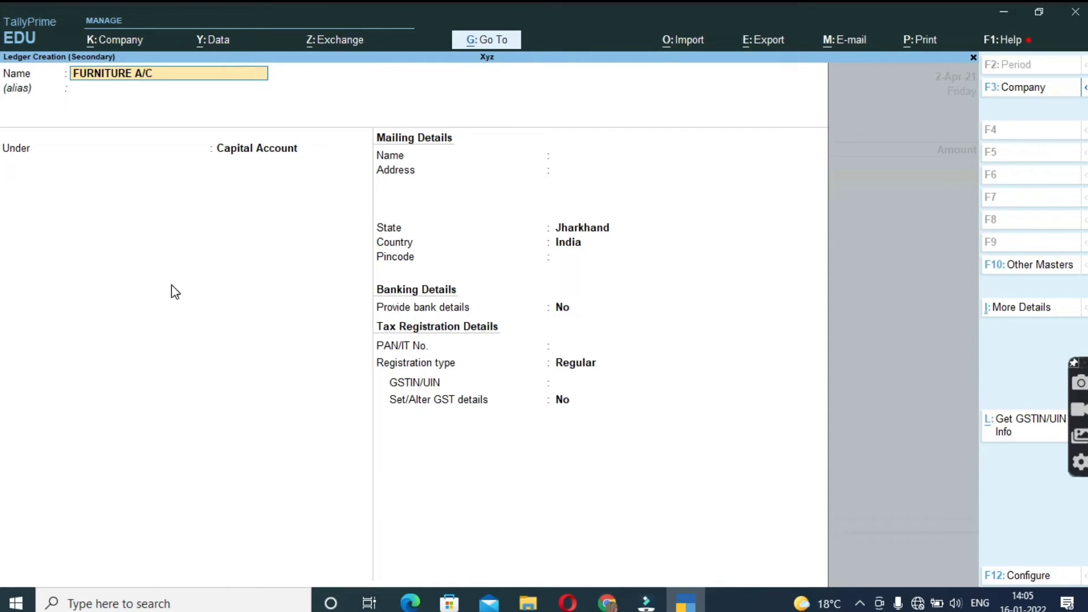
pyautogui.press('Return')
pyautogui.press('Return')
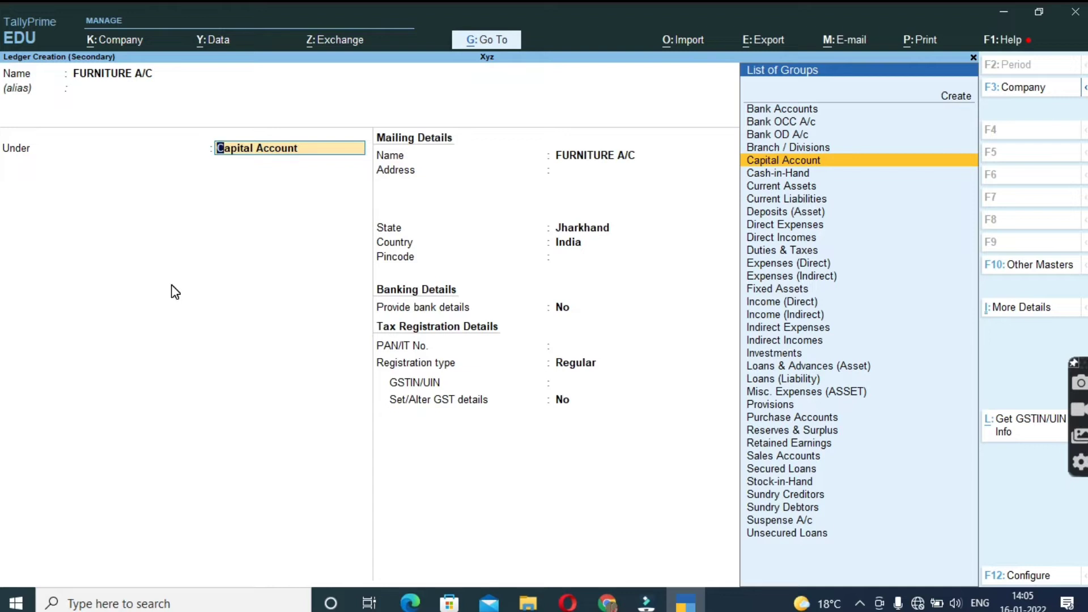
pyautogui.write('FI')
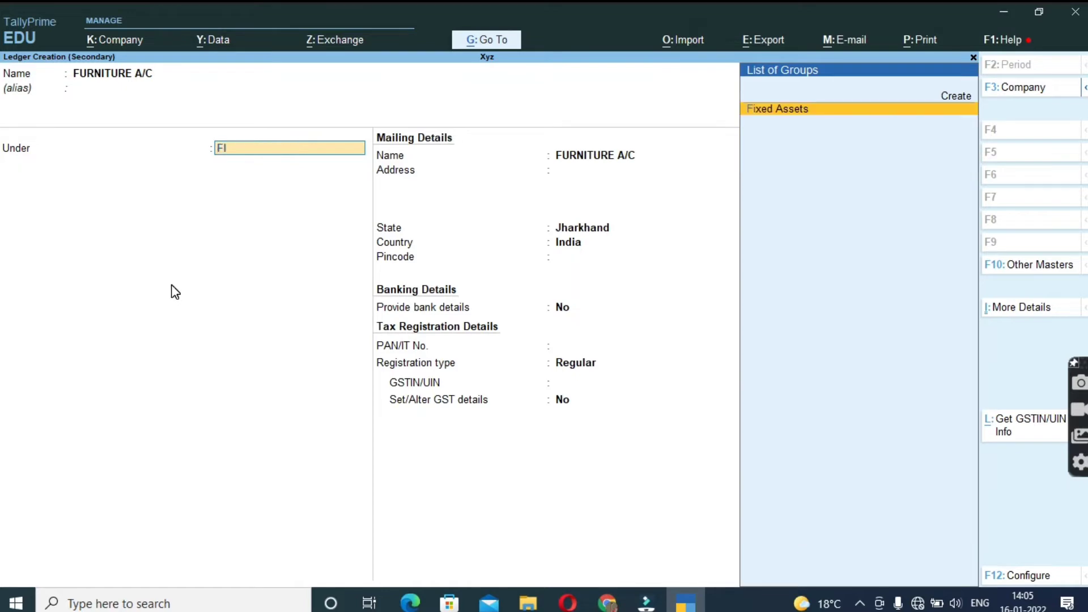
pyautogui.write('X')
pyautogui.press('Return')
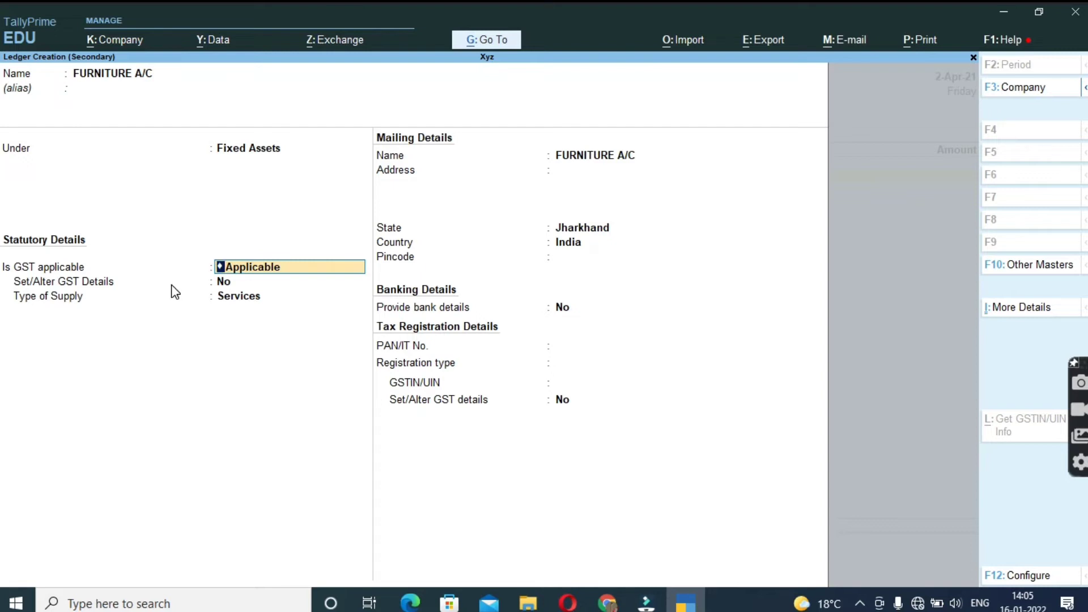
# - Set GST applicability of the FURNITURE A/C ledger to Not Applicable
pyautogui.press('BackSpace')
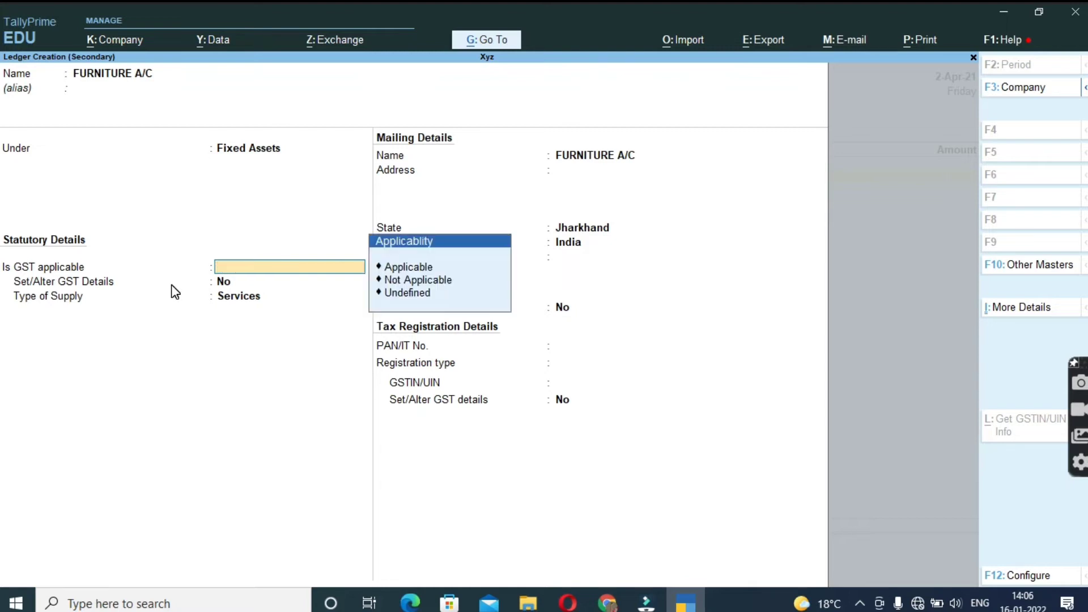
pyautogui.press('Down')
pyautogui.press('Down')
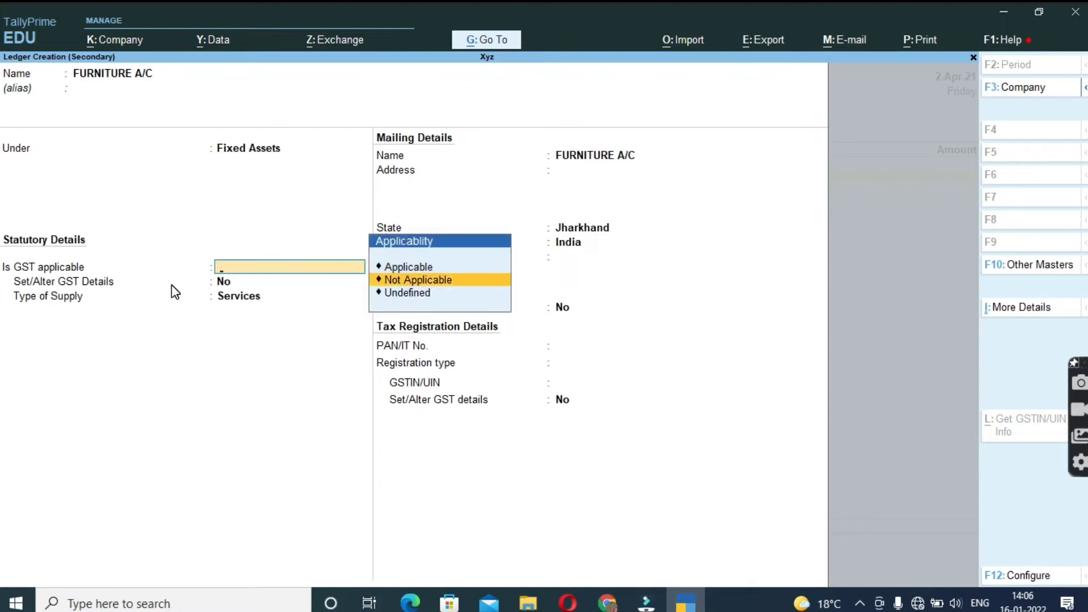
pyautogui.press('Return')
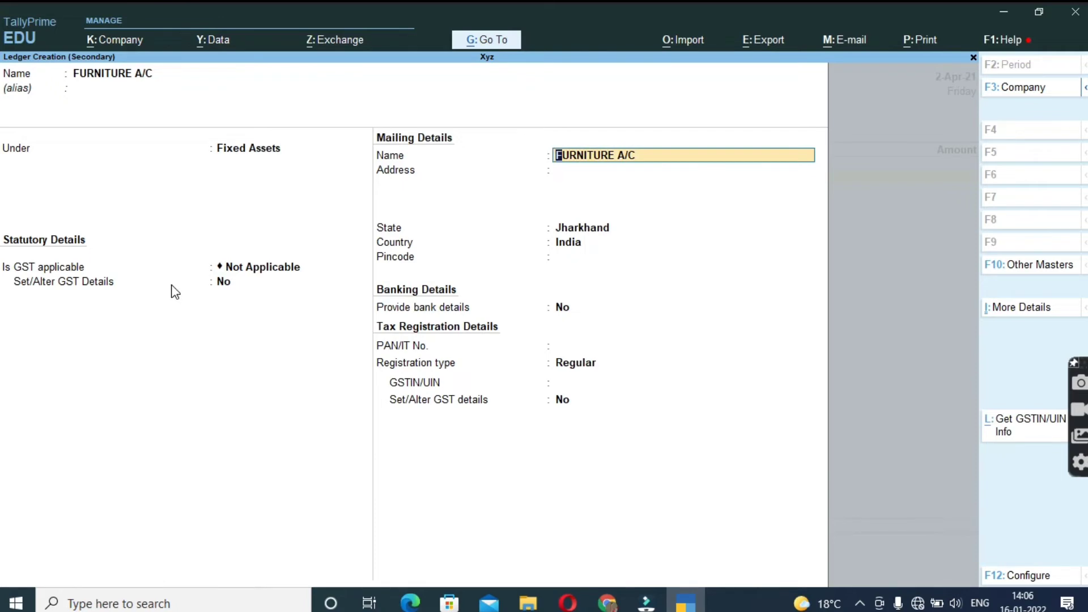
# - Accept the FURNITURE A/C ledger's mailing details with state Jharkhand, provide no bank details and leave the pincode and PAN blank
pyautogui.press('Return')
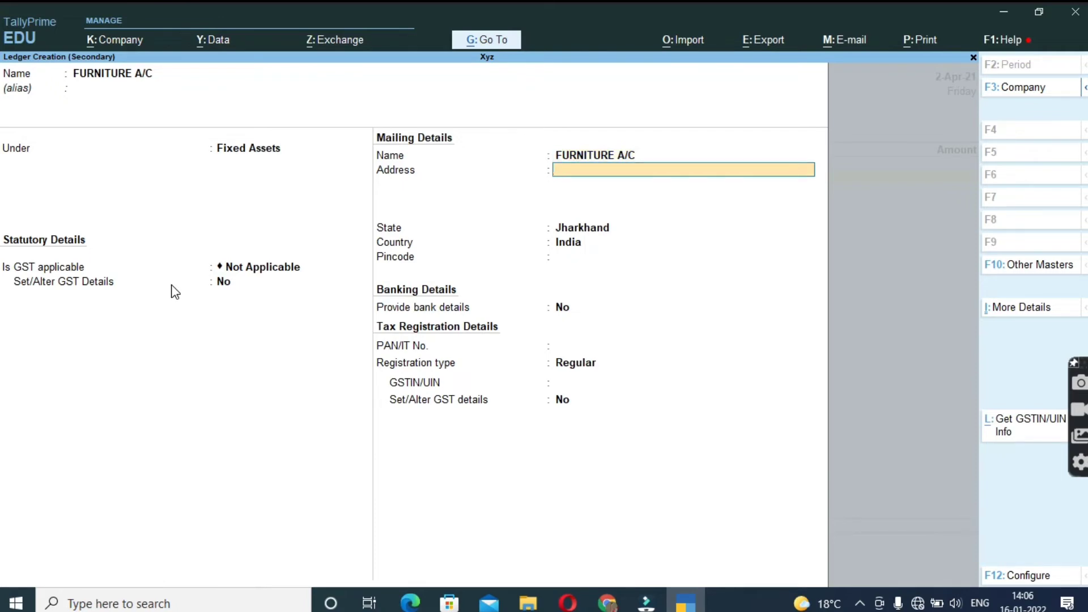
pyautogui.press('Return')
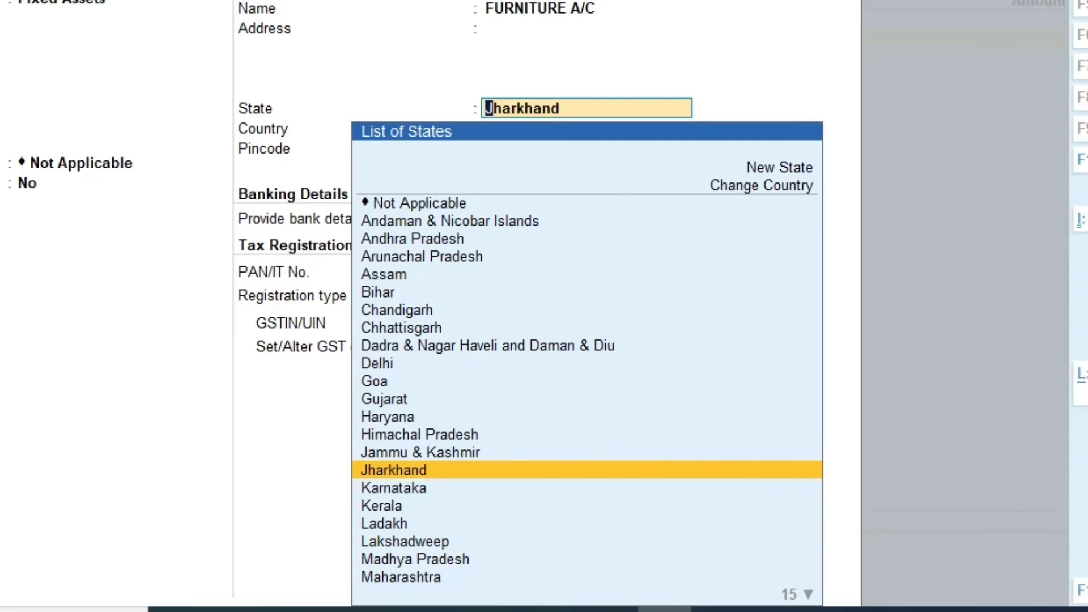
pyautogui.press('Return')
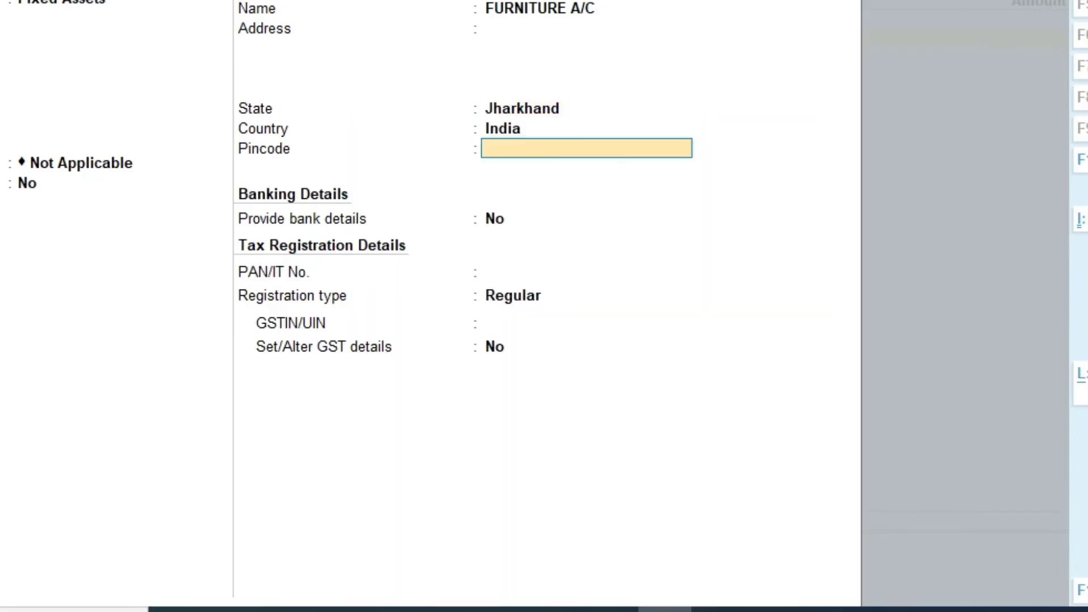
pyautogui.press('Return')
pyautogui.press('Return')
pyautogui.press('Return')
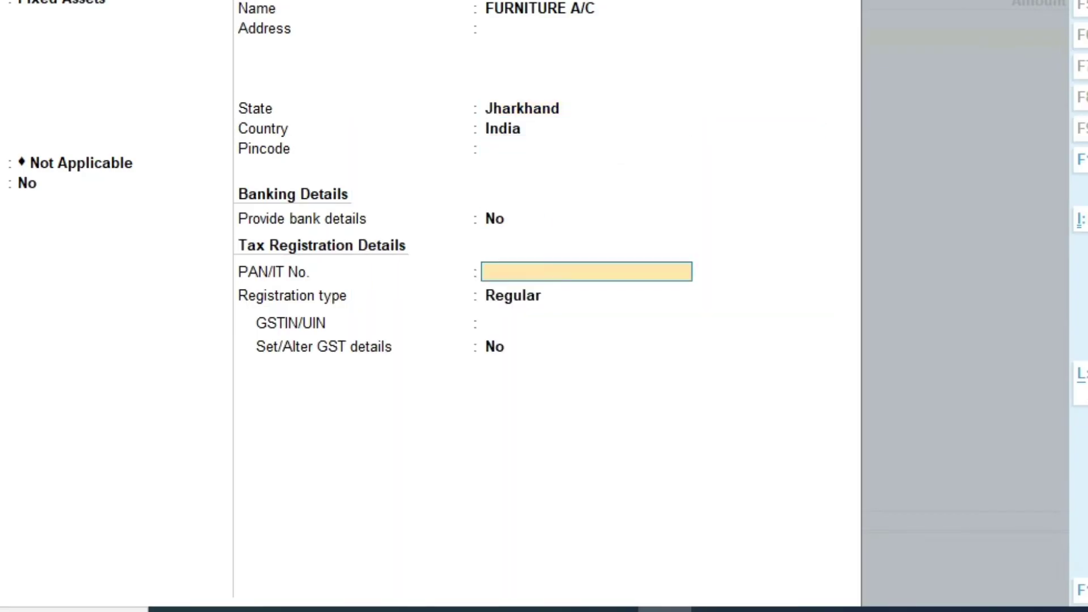
pyautogui.press('Return')
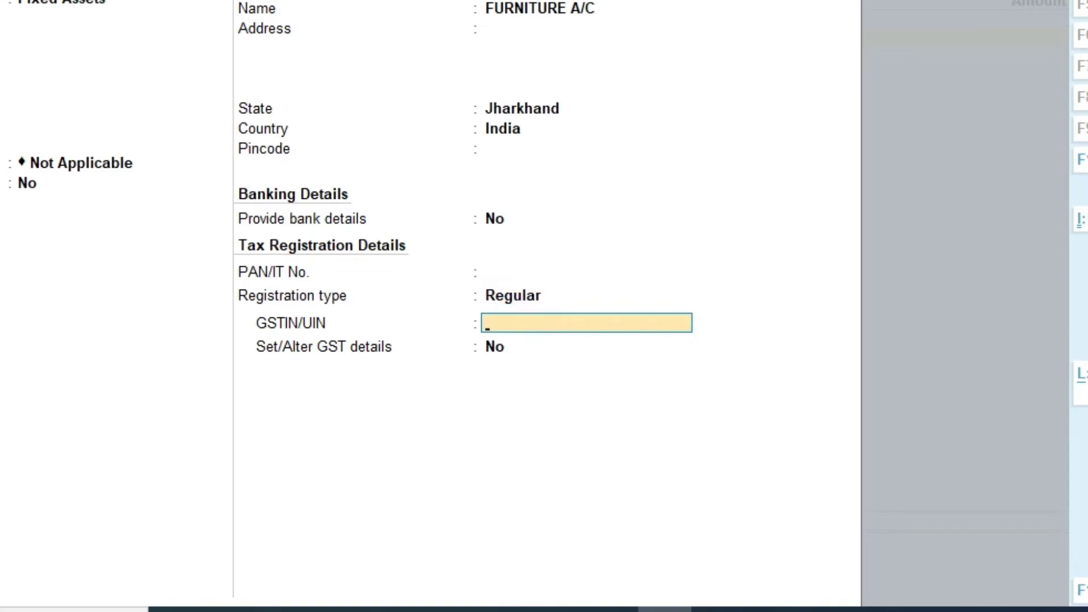
# - Examine the registration types available for the FURNITURE A/C ledger, including Composition, Consumer and Regular
pyautogui.press('BackSpace')
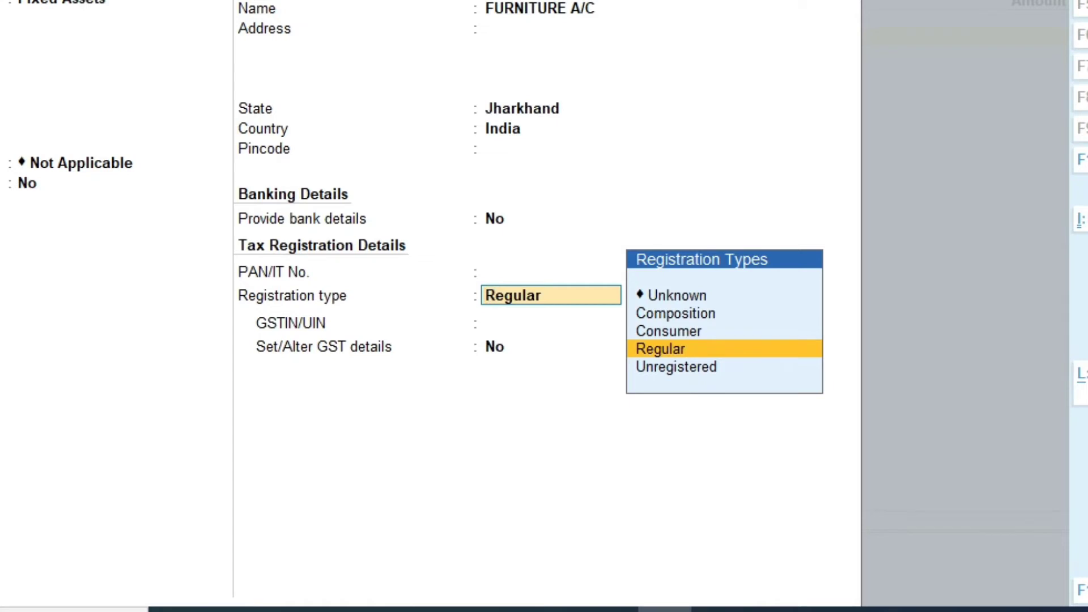
pyautogui.press('Return')
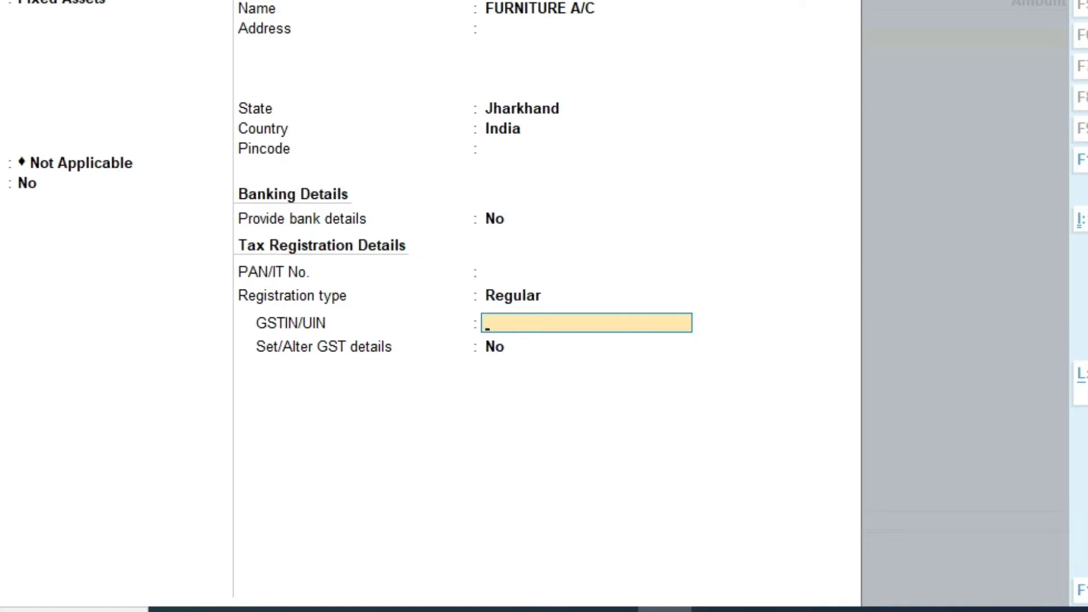
pyautogui.press('BackSpace')
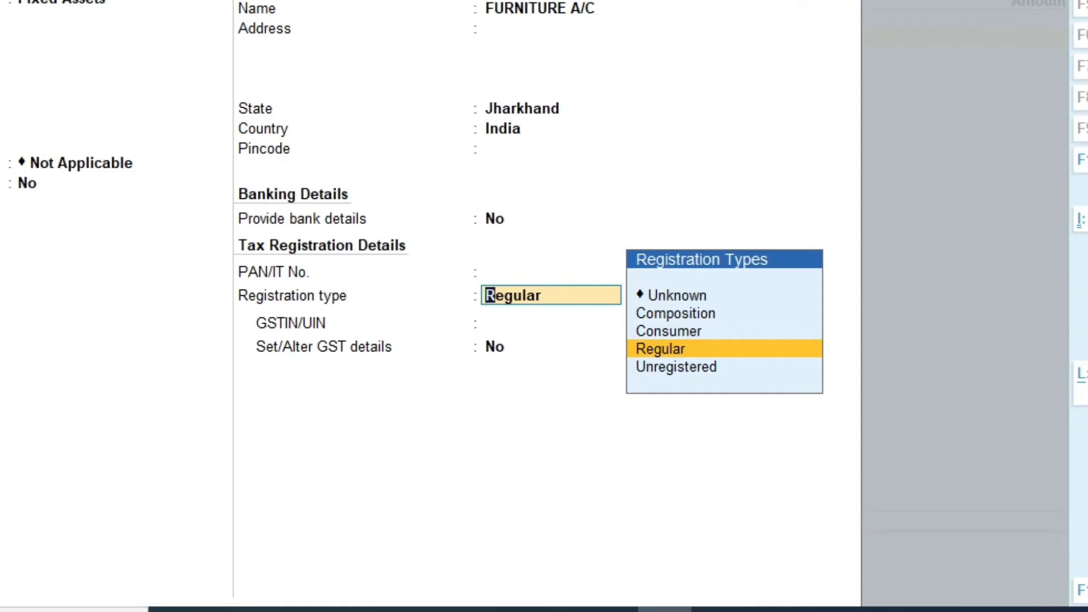
pyautogui.press('Up')
pyautogui.press('Up')
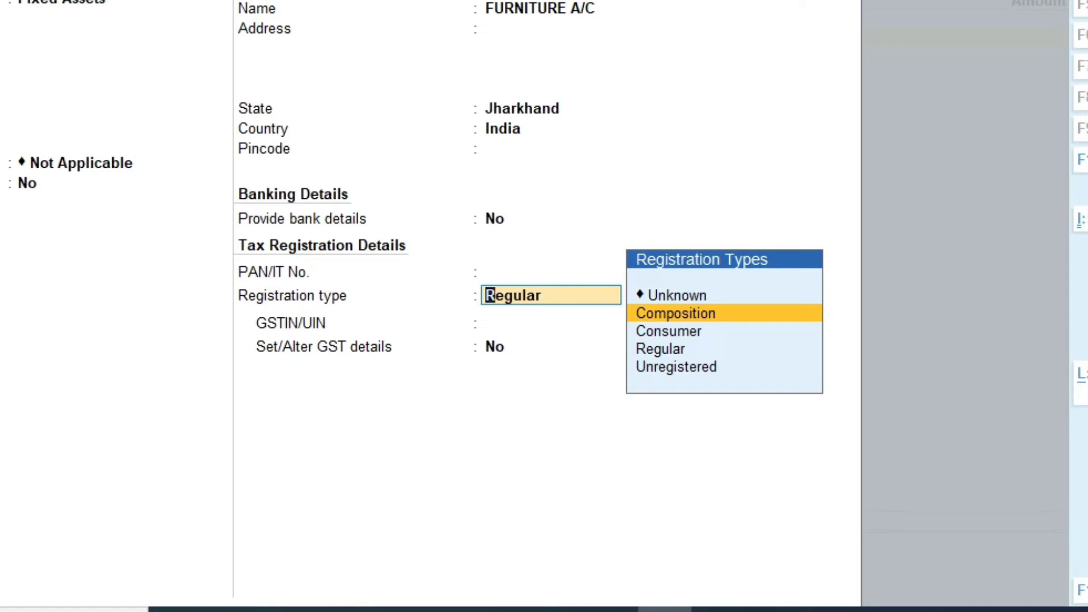
pyautogui.press('Down')
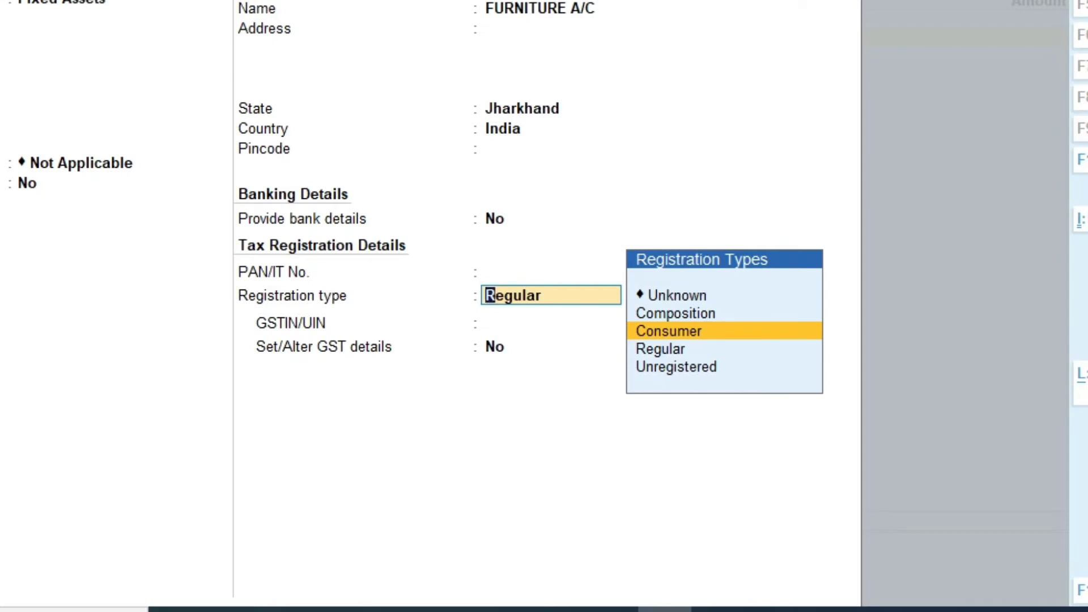
pyautogui.press('Down')
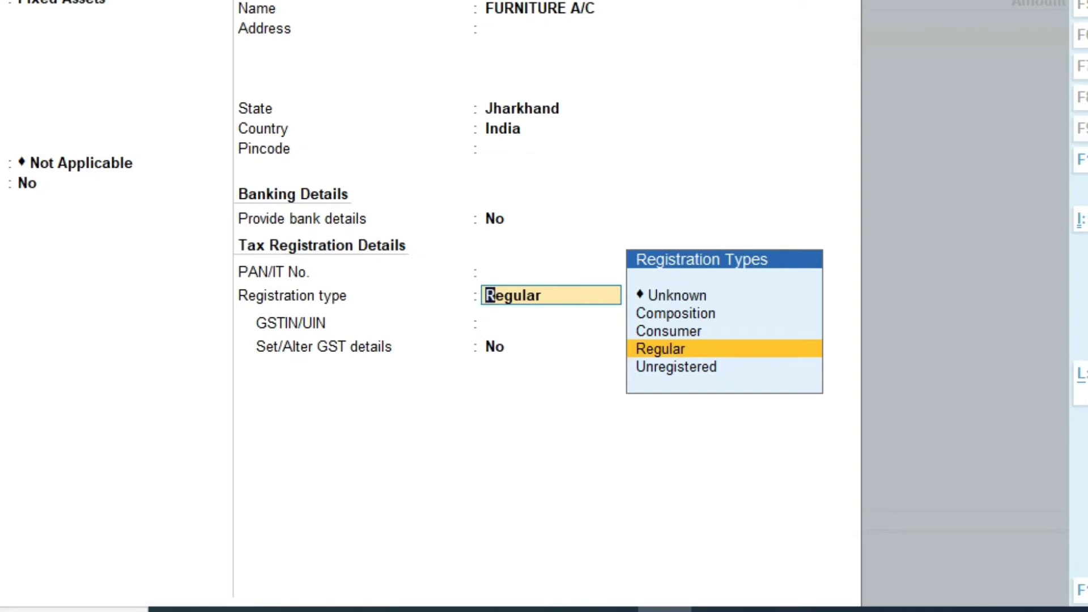
pyautogui.press('Return')
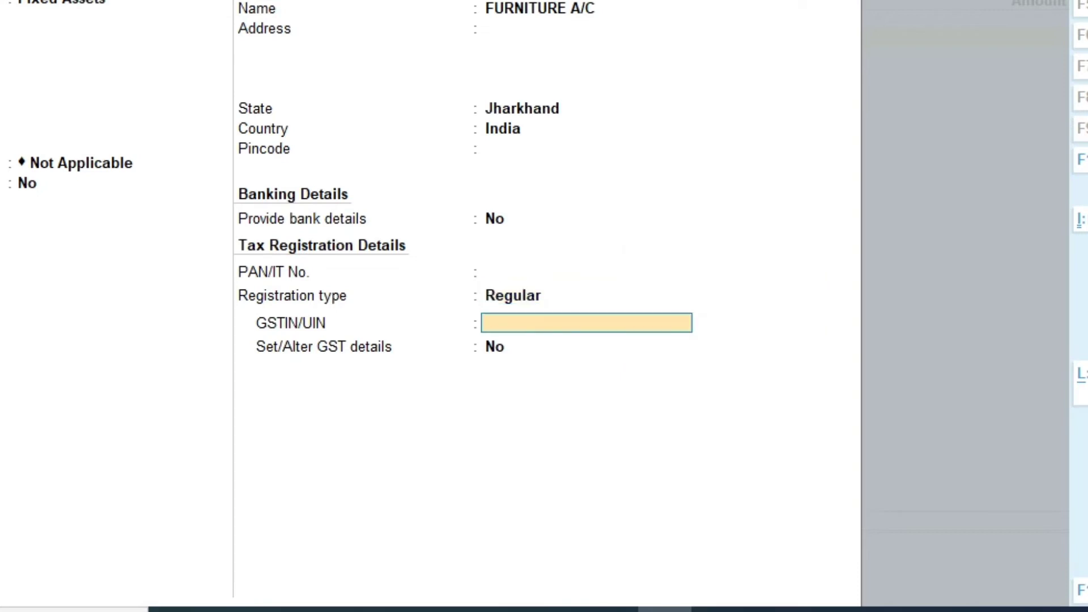
# - Set the FURNITURE A/C ledger's registration type to Unregistered, leave GST details at No and save the ledger
pyautogui.press('BackSpace')
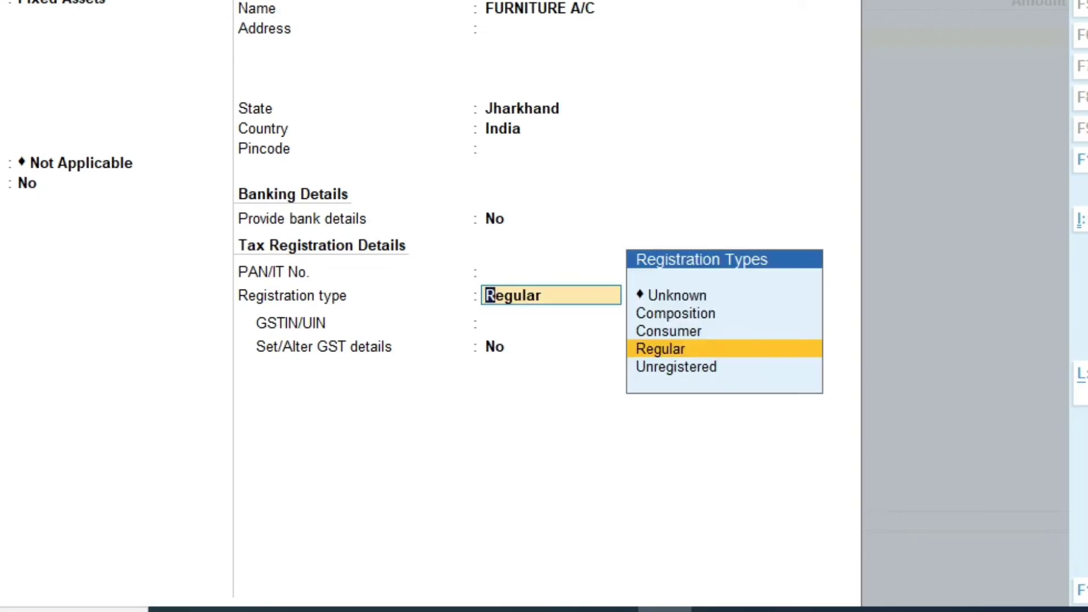
pyautogui.press('Down')
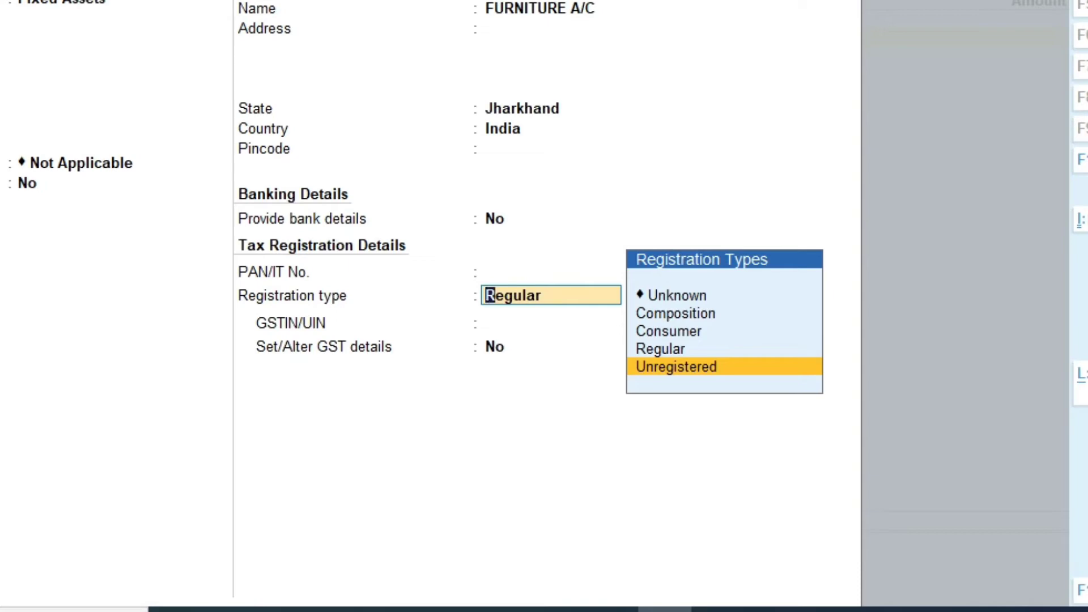
pyautogui.press('Return')
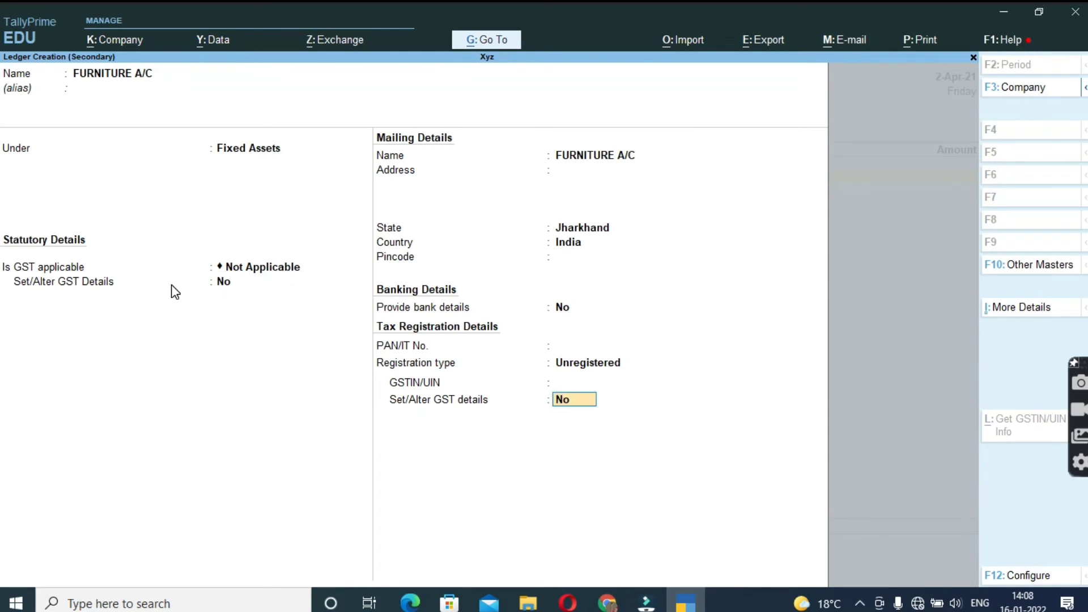
pyautogui.press('Return')
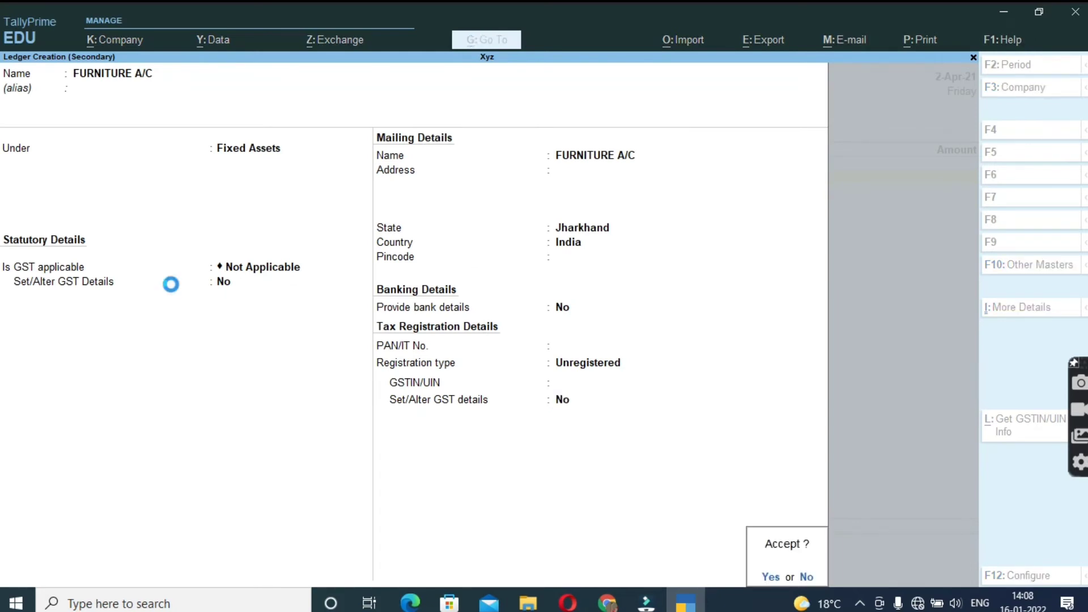
pyautogui.press('Return')
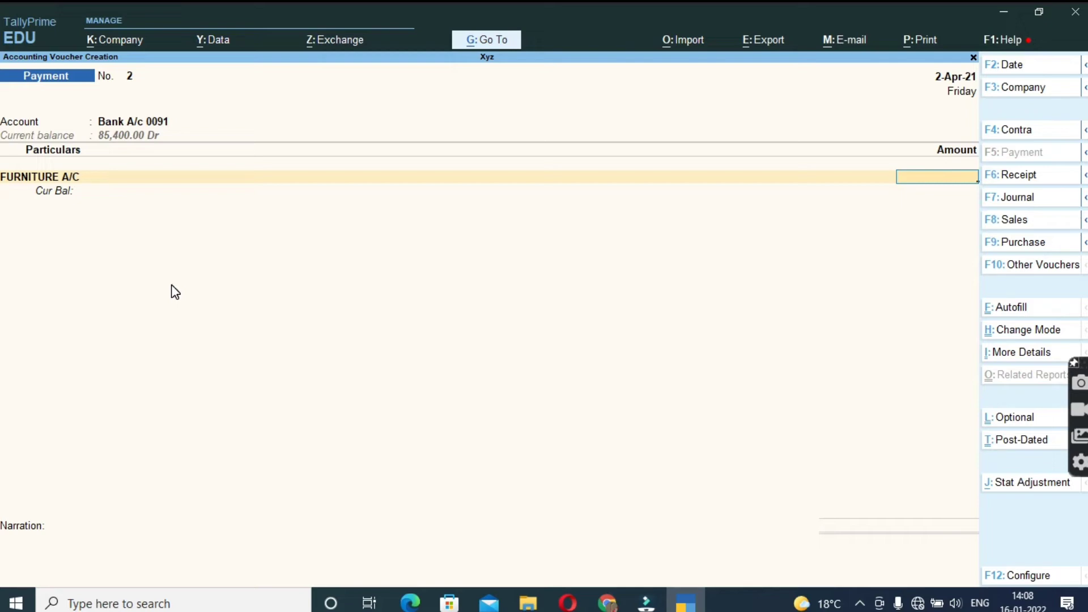
# - Enter 25,000 as the payment amount for FURNITURE A/C and allocate it to Bank A/c 0091 as a Cheque
pyautogui.write('25000')
pyautogui.press('Return')
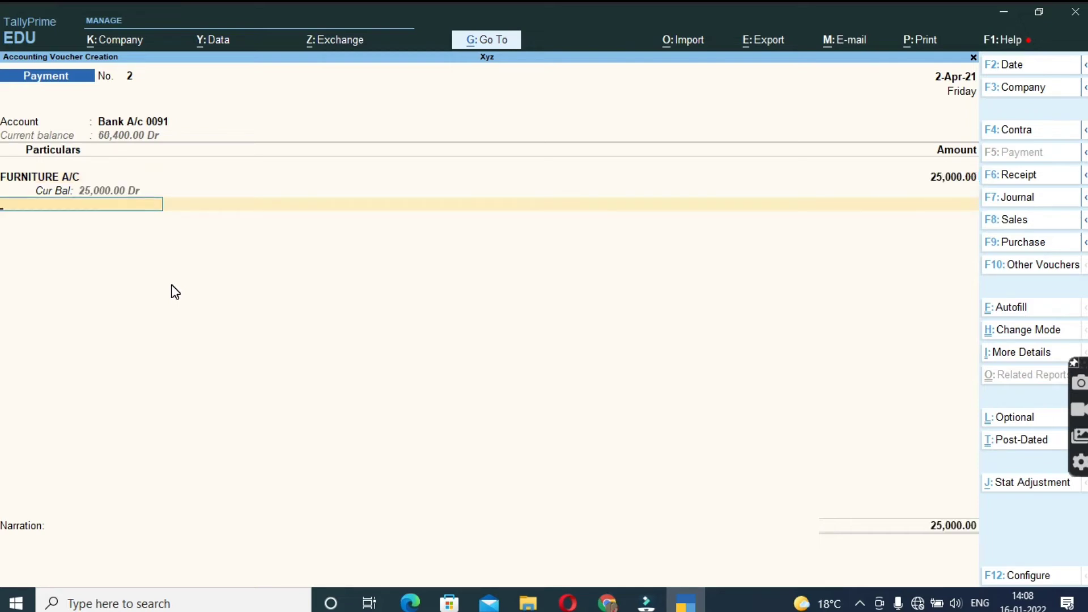
pyautogui.press('Return')
pyautogui.press('Return')
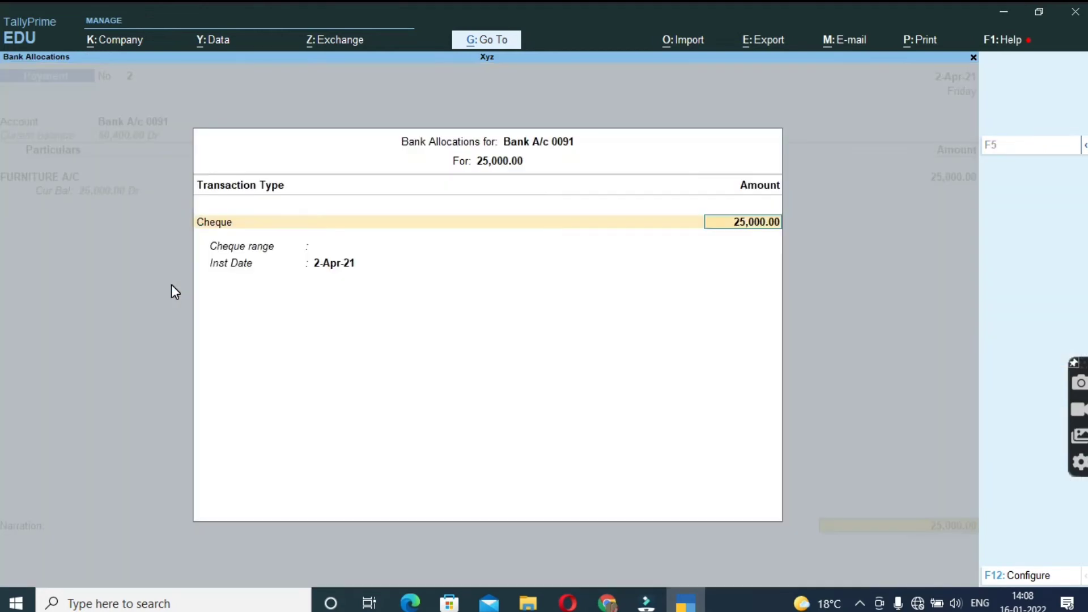
pyautogui.press('Return')
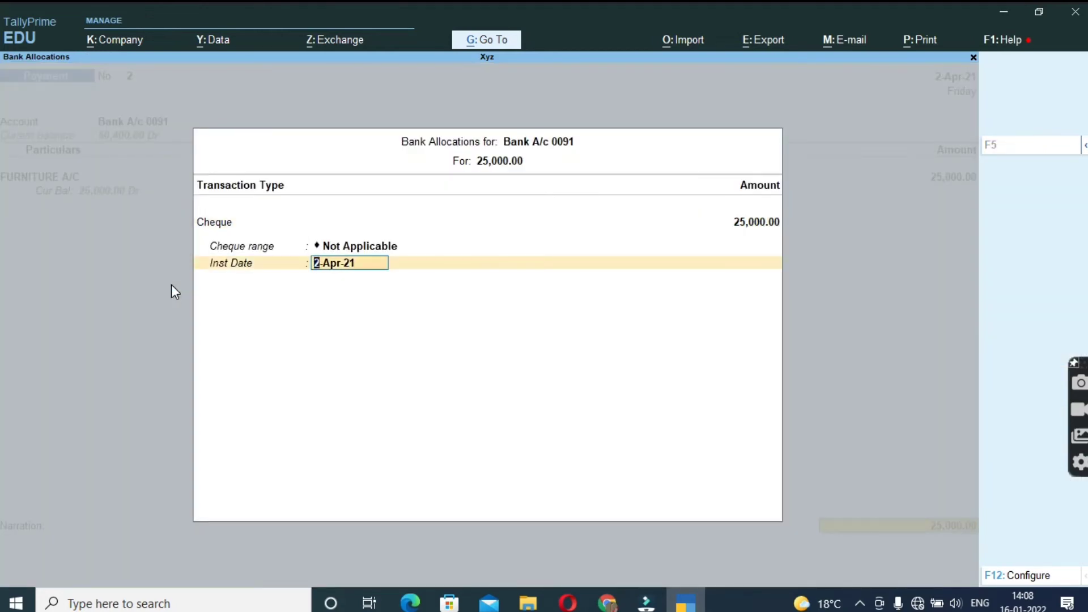
# - Review the transaction types offered for the bank allocation, keeping Cheque for the 25,000 payment
pyautogui.press('BackSpace')
pyautogui.press('BackSpace')
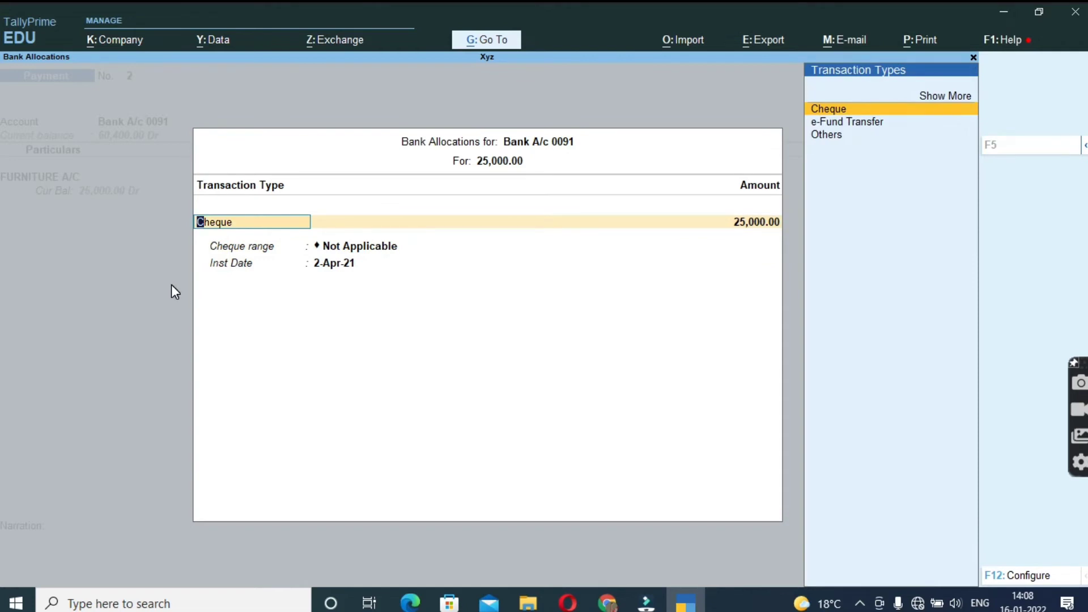
pyautogui.press('Down')
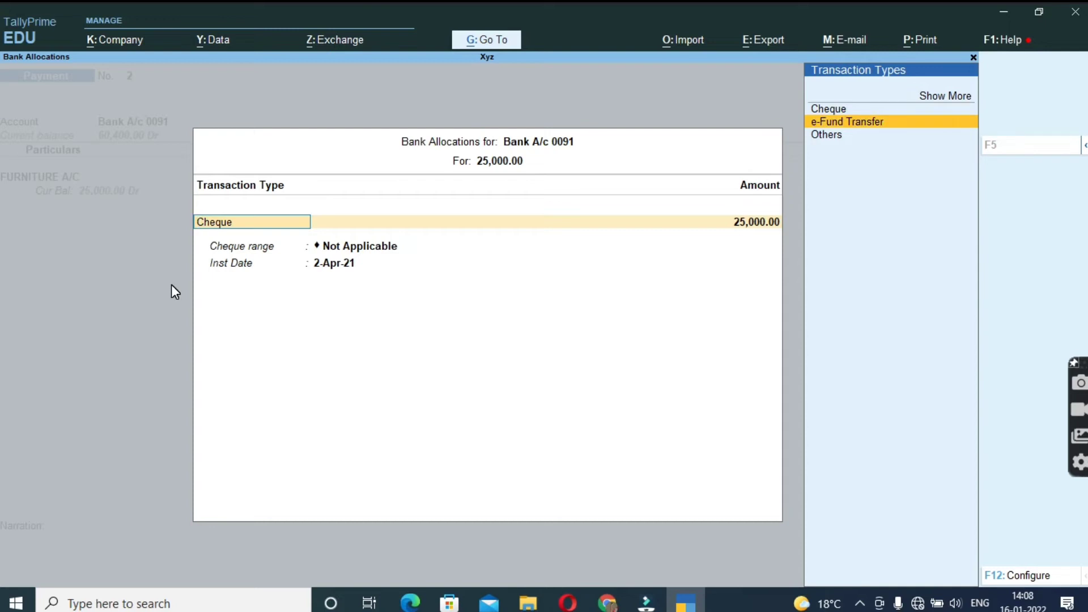
pyautogui.press('Down')
pyautogui.press('Up')
pyautogui.press('Up')
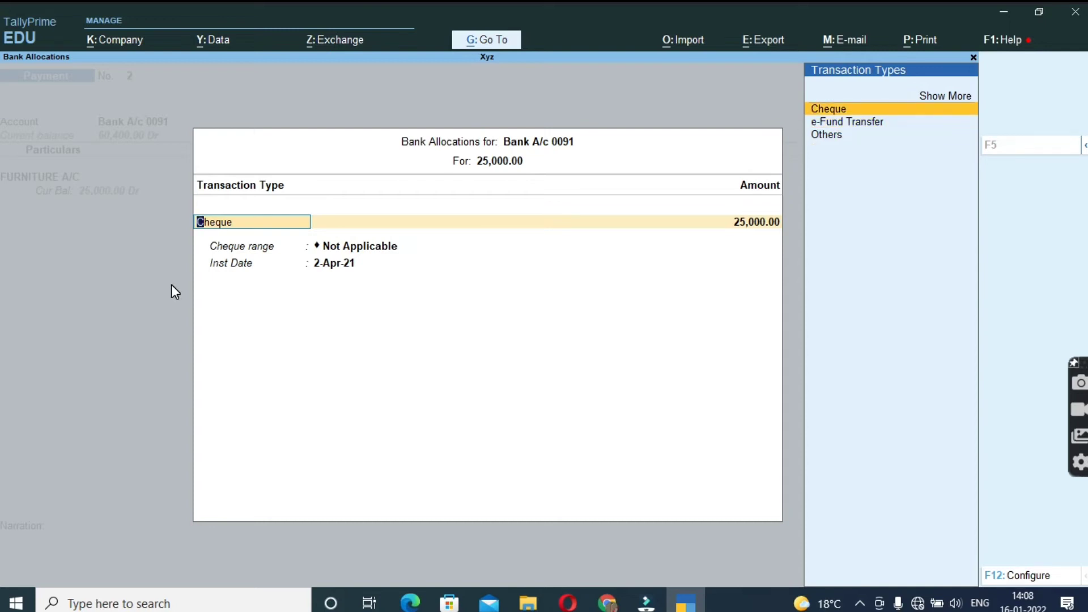
pyautogui.press('Return')
pyautogui.press('Return')
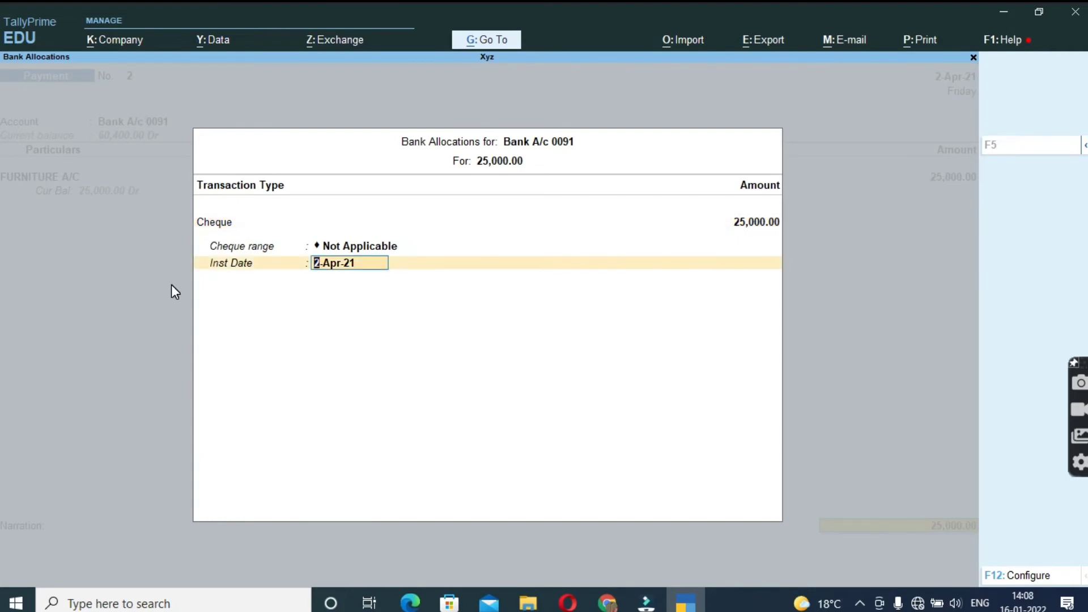
pyautogui.press('Return')
pyautogui.press('BackSpace')
pyautogui.press('BackSpace')
pyautogui.press('BackSpace')
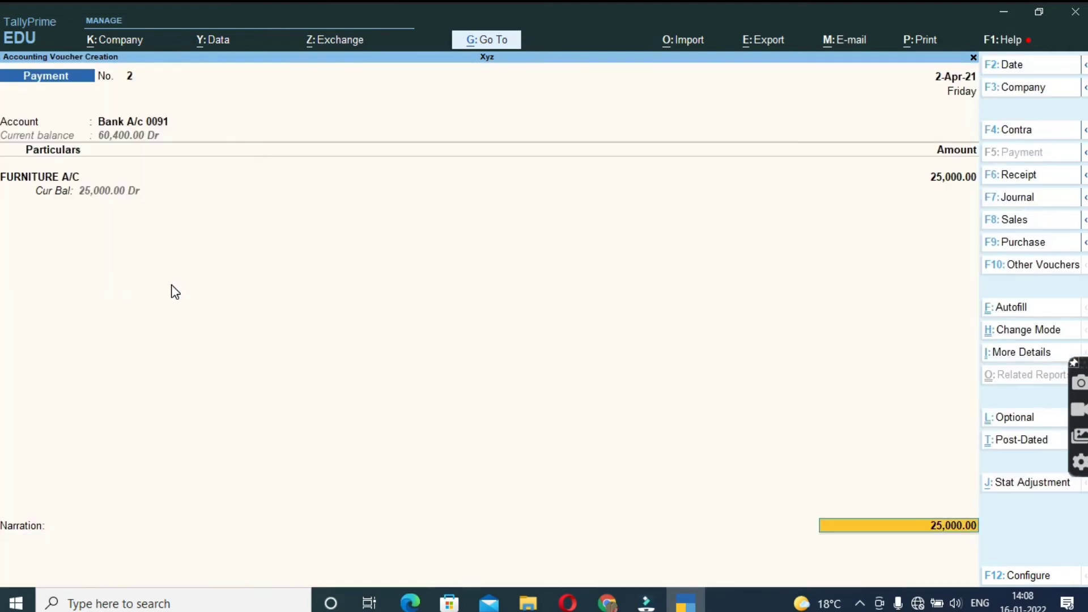
pyautogui.press('Return')
pyautogui.press('Return')
pyautogui.press('Return')
pyautogui.press('Return')
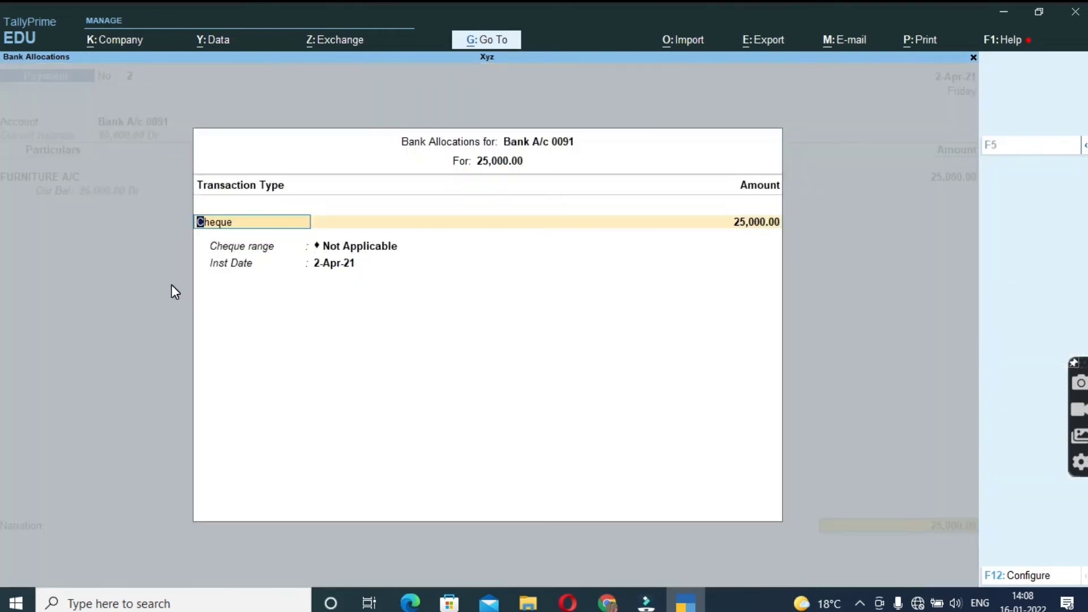
# - Configure the bank allocation to show the Favouring Name and the Inst No. during voucher creation, leaving the other options at No
pyautogui.press('F12')
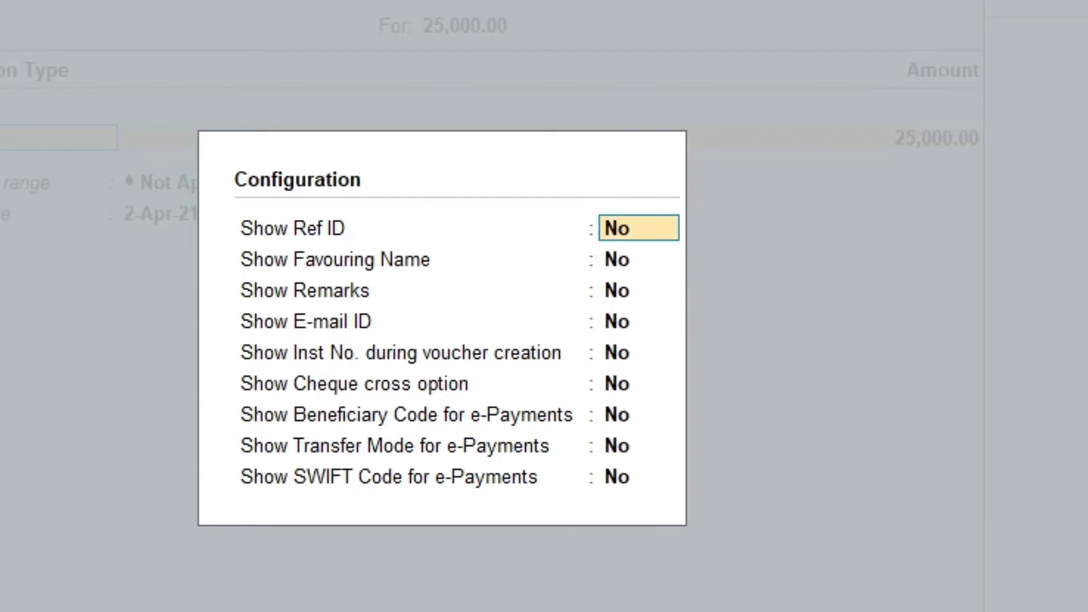
pyautogui.press('Return')
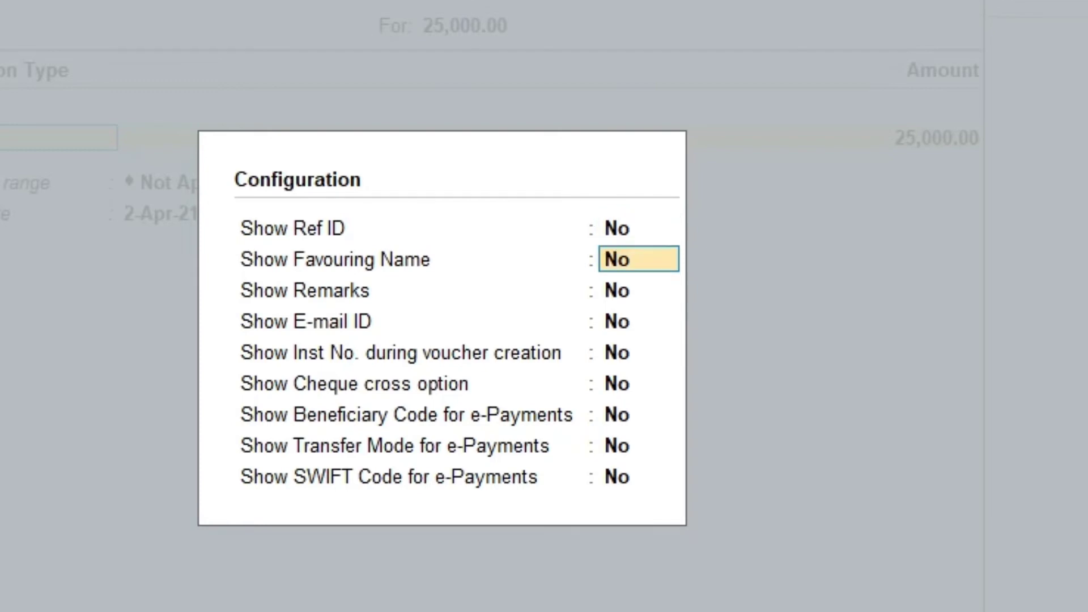
pyautogui.write('Y')
pyautogui.press('Return')
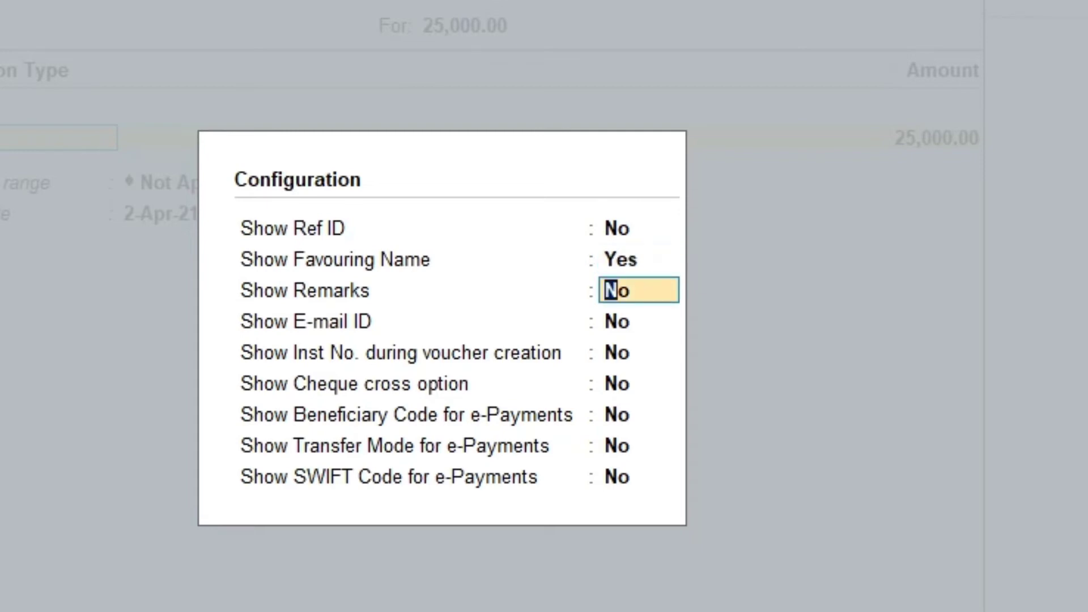
pyautogui.press('Return')
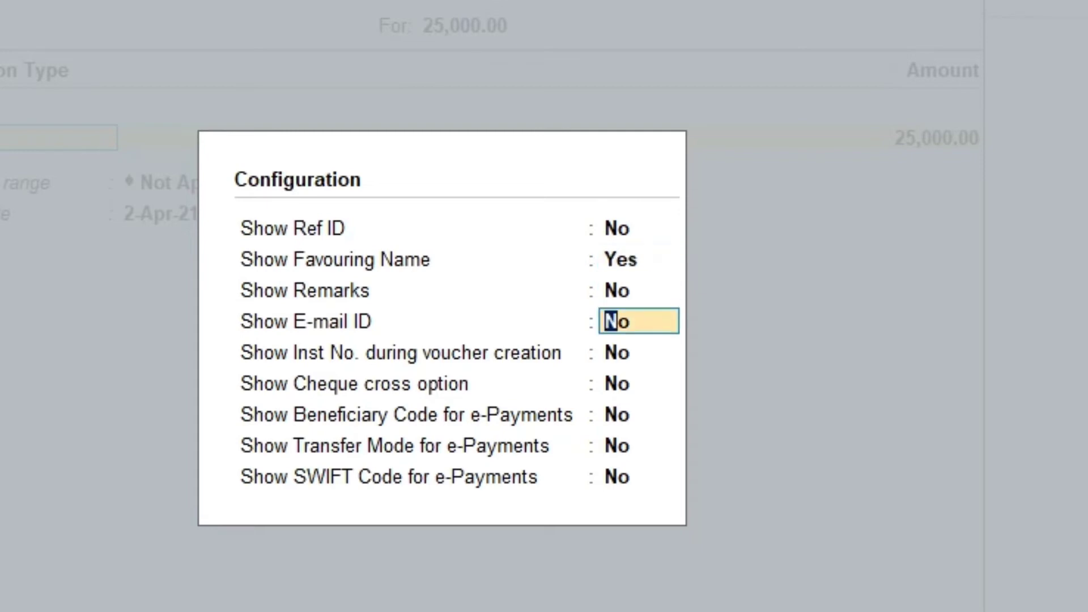
pyautogui.press('Return')
pyautogui.write('Y')
pyautogui.press('Return')
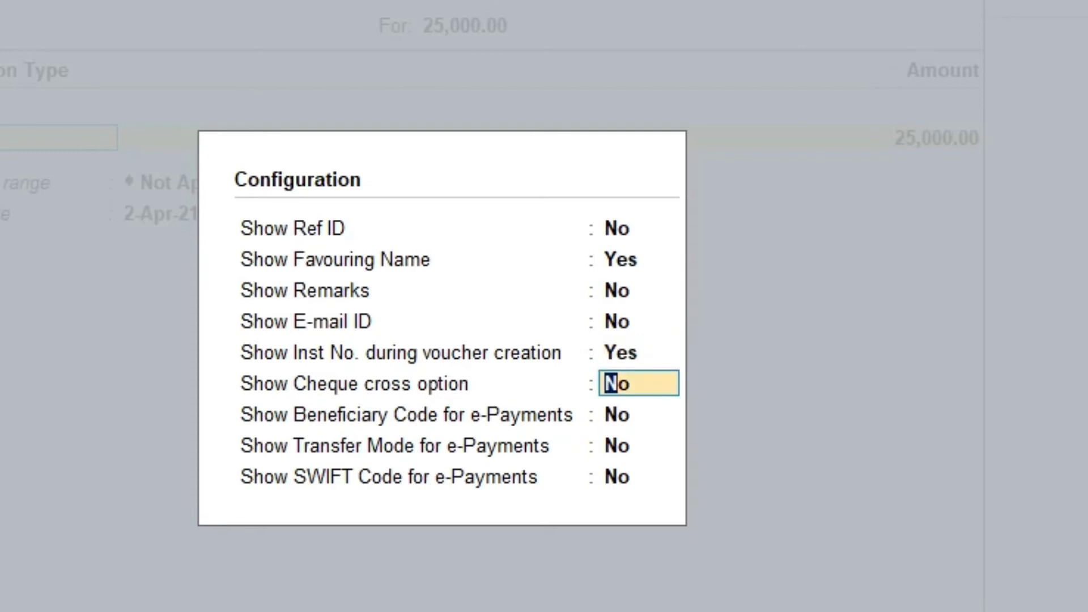
pyautogui.press('Return')
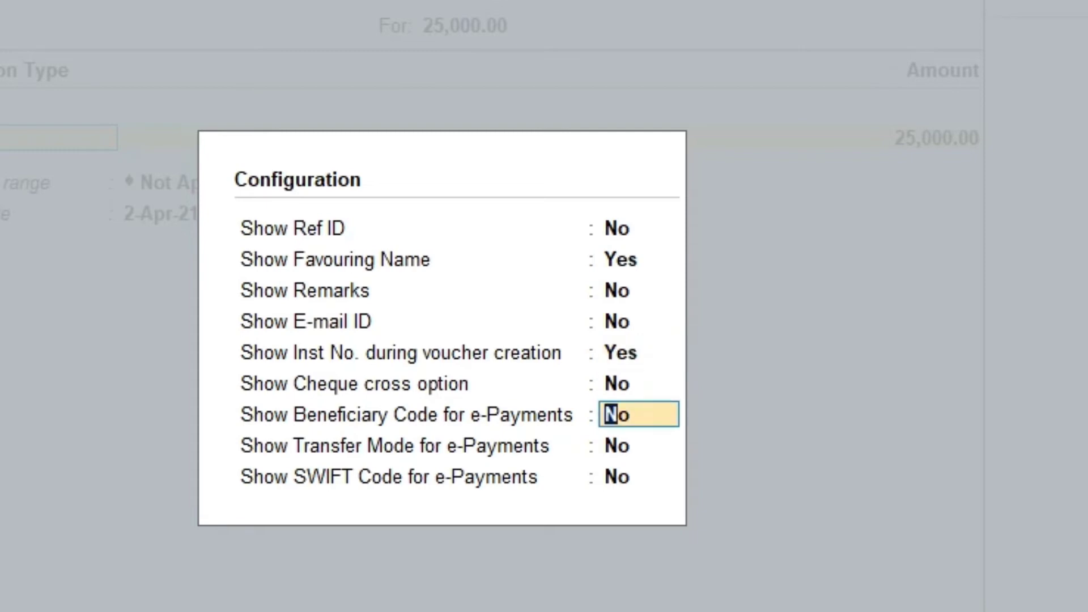
pyautogui.press('Return')
pyautogui.press('Return')
pyautogui.press('Return')
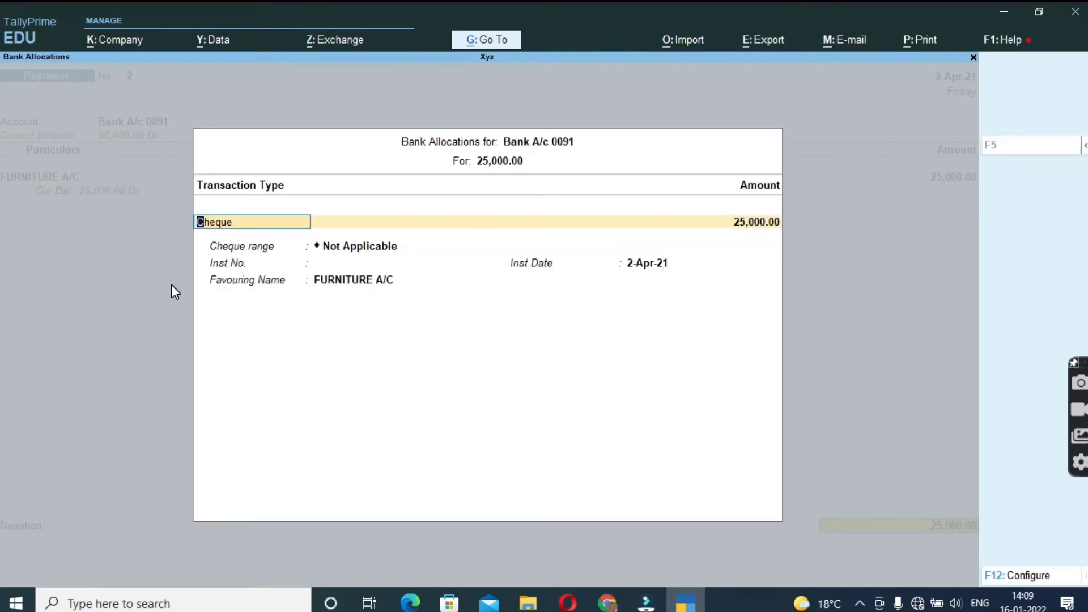
# - Keep Cheque with cheque range Not Applicable and enter 125412 as the instrument number in the bank allocation
pyautogui.press('Return')
pyautogui.press('Return')
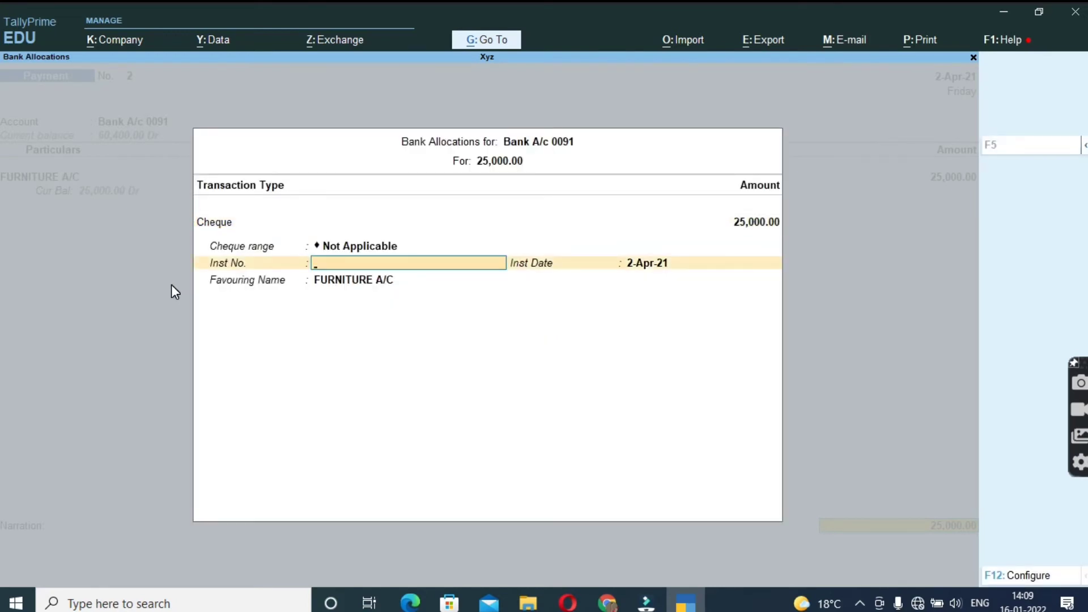
pyautogui.write('125412')
pyautogui.press('Return')
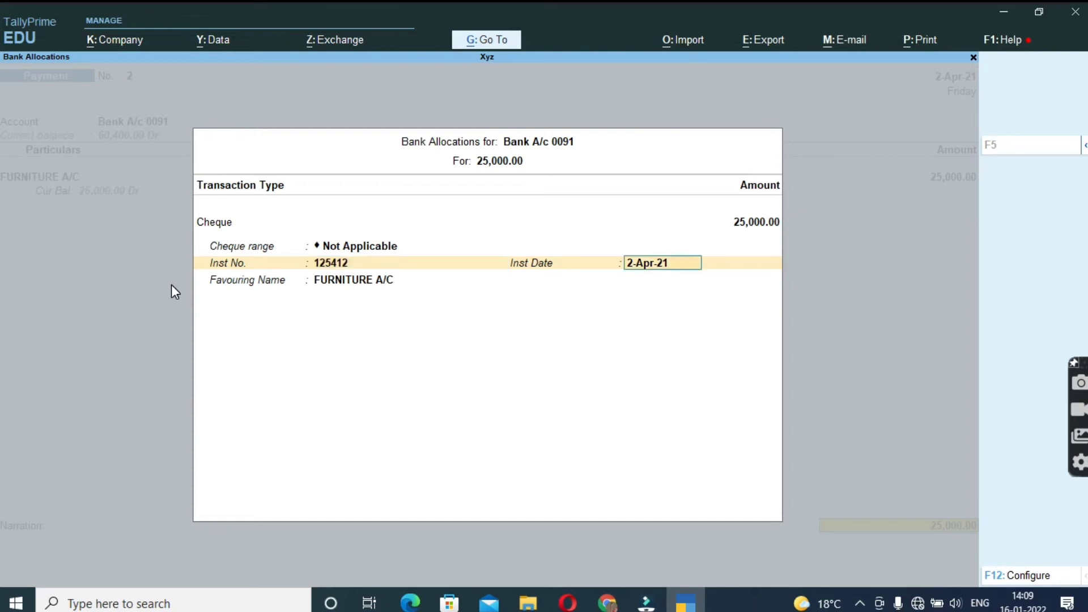
# - Complete the cheque allocation, enter the narration "BEING AMOUNT PAID TO MR X Y AGAINST FURNITURE PURCHASE." and save the furniture payment voucher
pyautogui.press('Return')
pyautogui.press('Return')
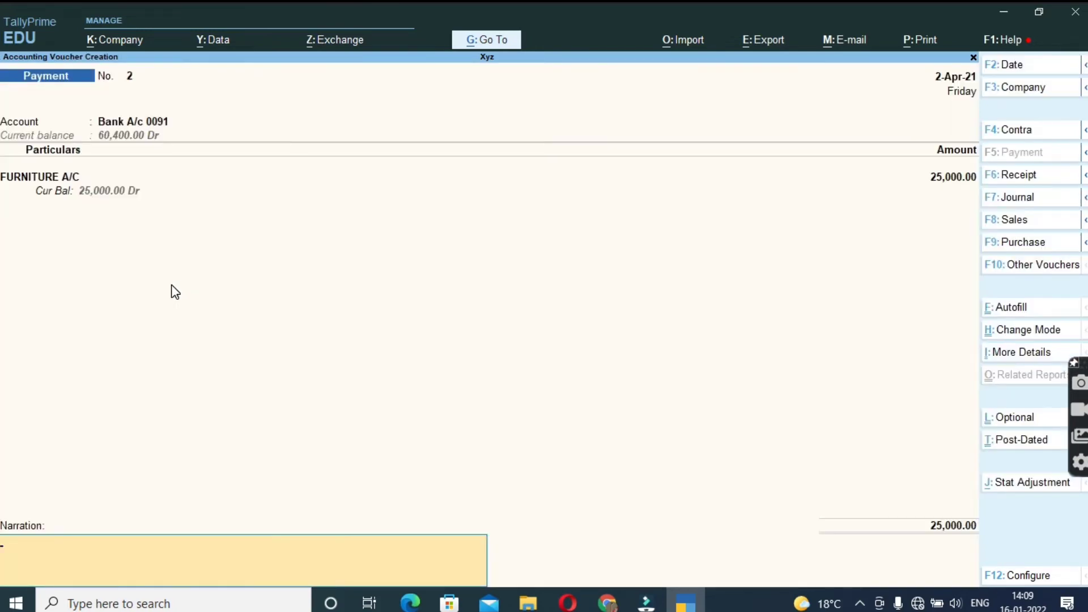
pyautogui.write('BEING AMOUNT RECEIV')
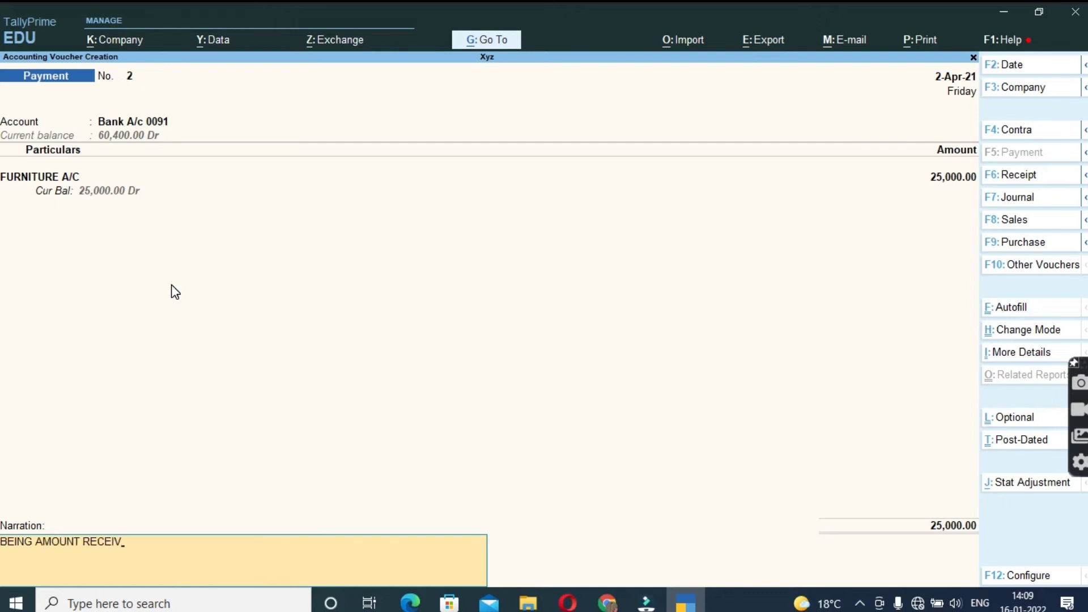
pyautogui.press('BackSpace')
pyautogui.write('VED FROM')
pyautogui.press('BackSpace')
pyautogui.press('BackSpace')
pyautogui.press('BackSpace')
pyautogui.press('BackSpace')
pyautogui.press('BackSpace')
pyautogui.press('BackSpace')
pyautogui.press('BackSpace')
pyautogui.press('BackSpace')
pyautogui.press('BackSpace')
pyautogui.press('BackSpace')
pyautogui.press('BackSpace')
pyautogui.press('BackSpace')
pyautogui.press('BackSpace')
pyautogui.write('PAID TO MR X Y AGAINST')
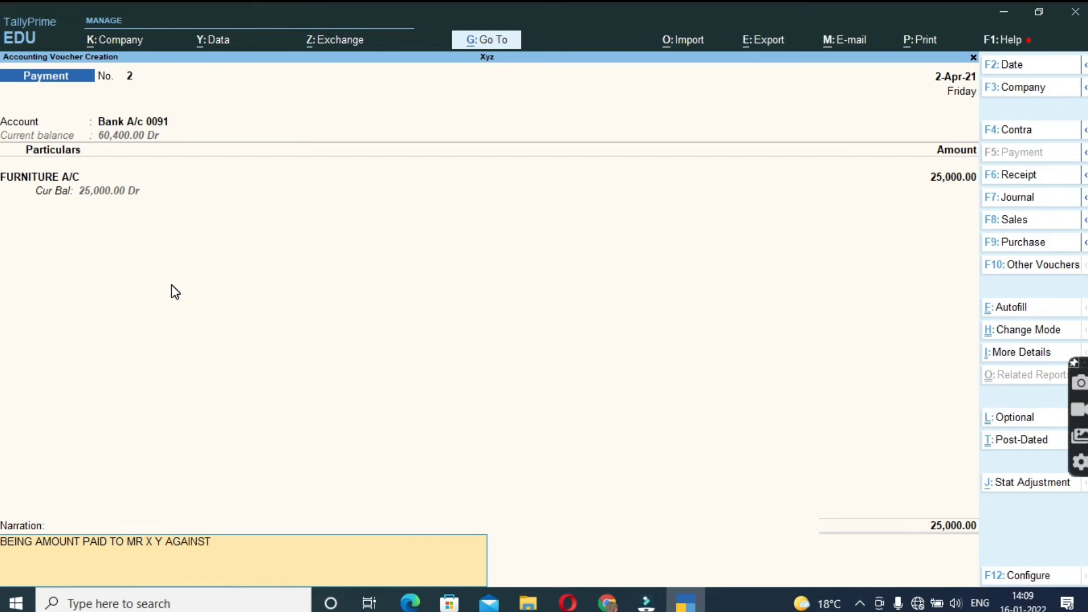
pyautogui.write(' FURB')
pyautogui.press('BackSpace')
pyautogui.write('NITURE PURCHASE.')
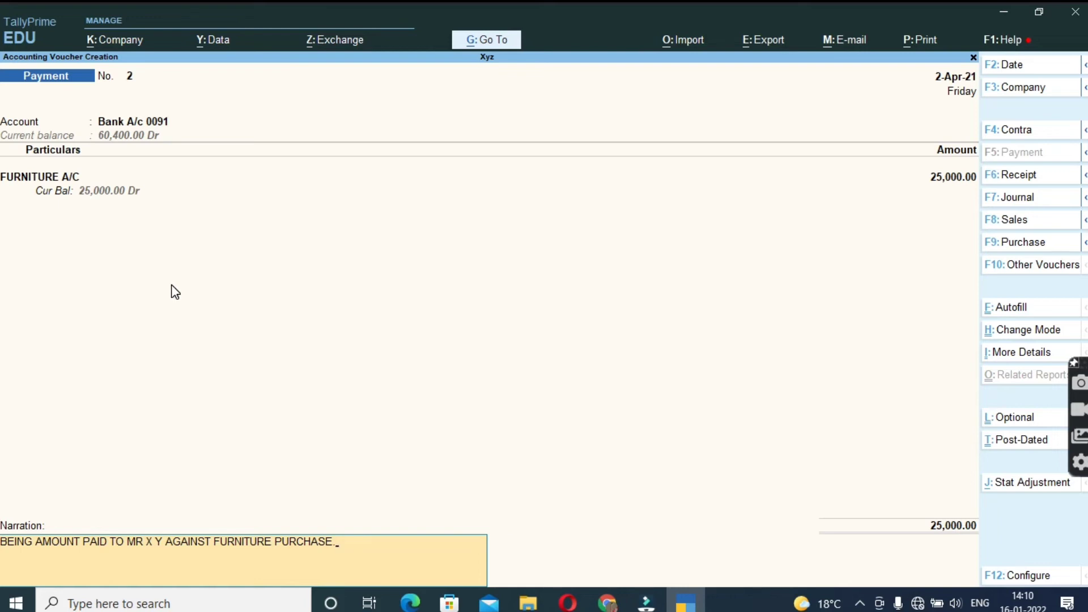
pyautogui.press('Return')
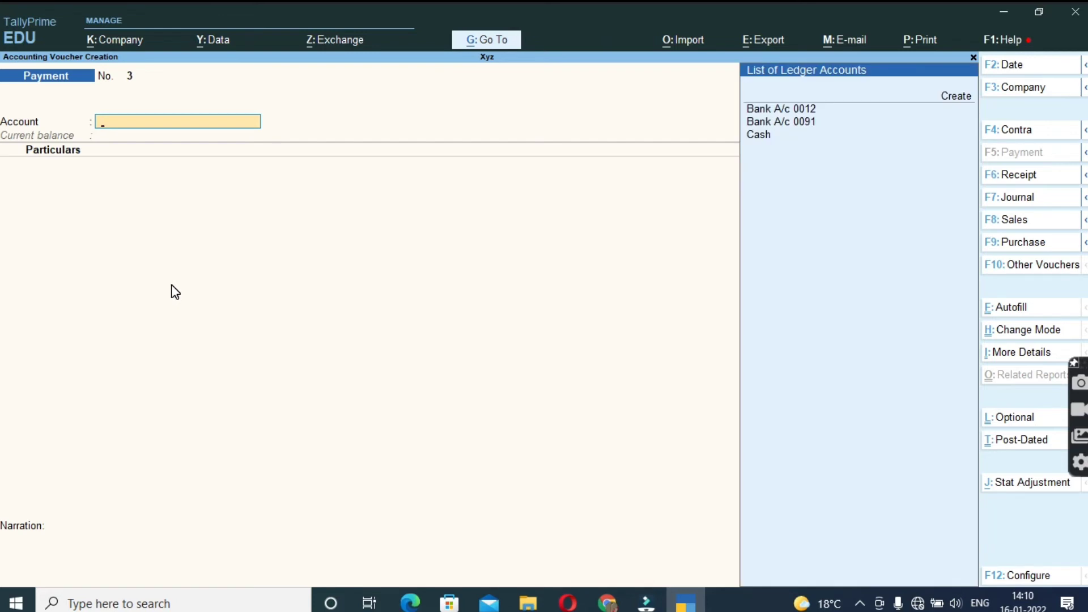
# - Choose Bank A/c 0012 as the paying account in the new payment voucher No. 3
pyautogui.press('Down')
pyautogui.press('Down')
pyautogui.press('Down')
pyautogui.press('Down')
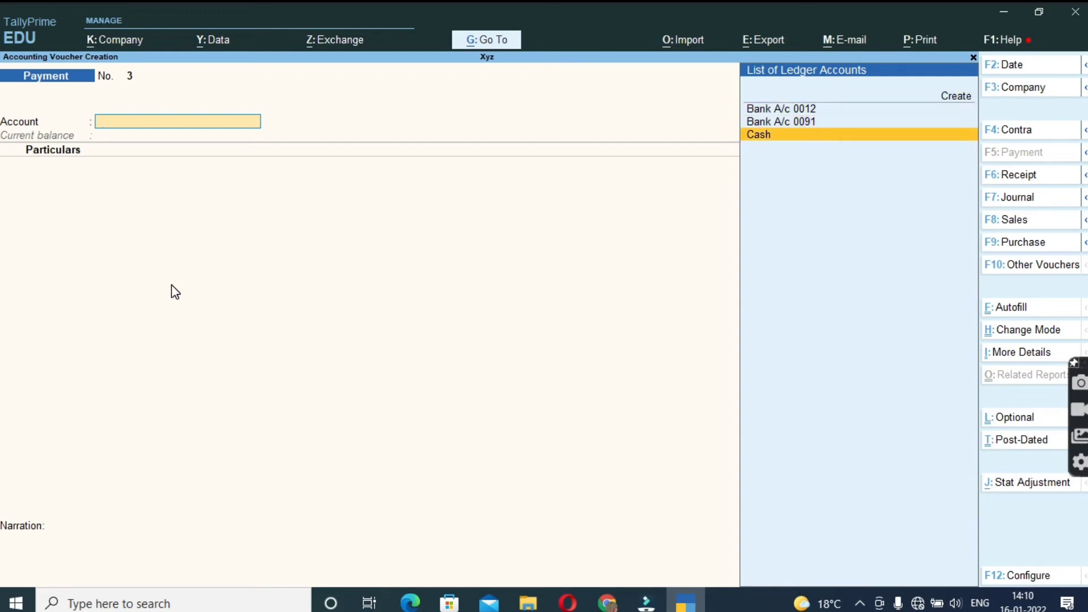
pyautogui.press('Up')
pyautogui.press('Up')
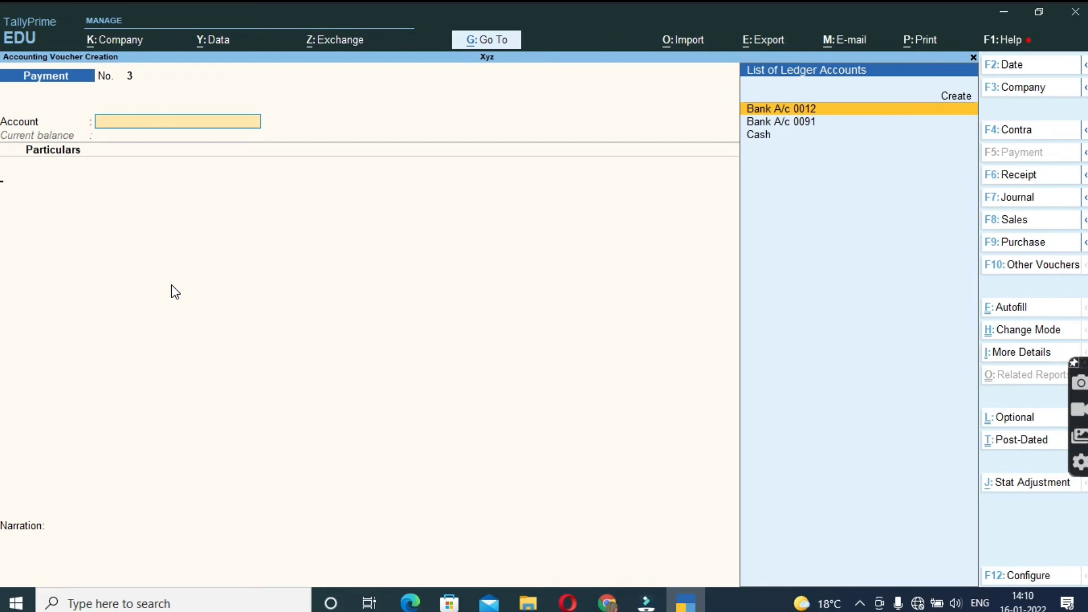
pyautogui.press('Return')
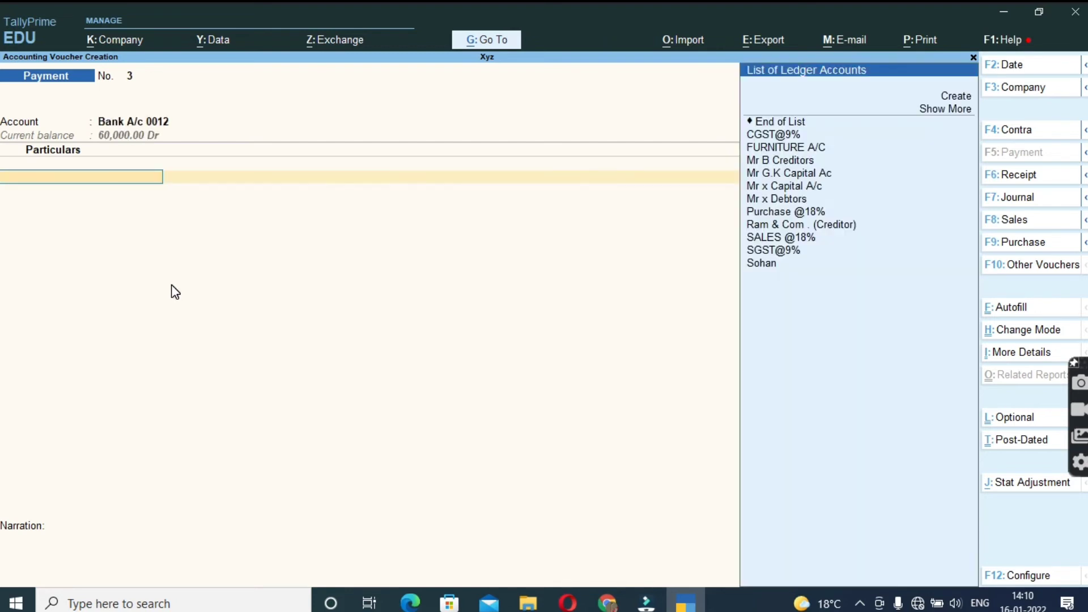
pyautogui.press('Down')
pyautogui.press('Down')
pyautogui.press('Down')
pyautogui.press('Down')
pyautogui.press('Down')
pyautogui.press('Down')
pyautogui.press('Down')
pyautogui.press('Down')
pyautogui.press('Down')
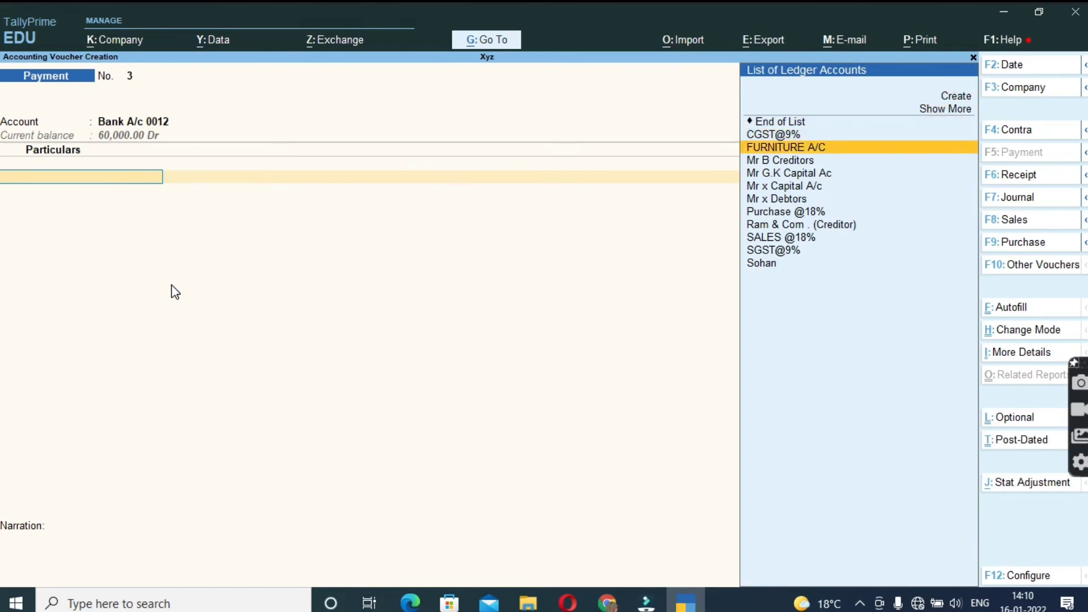
pyautogui.press('Up')
pyautogui.press('Up')
pyautogui.press('Up')
pyautogui.press('Up')
pyautogui.press('Up')
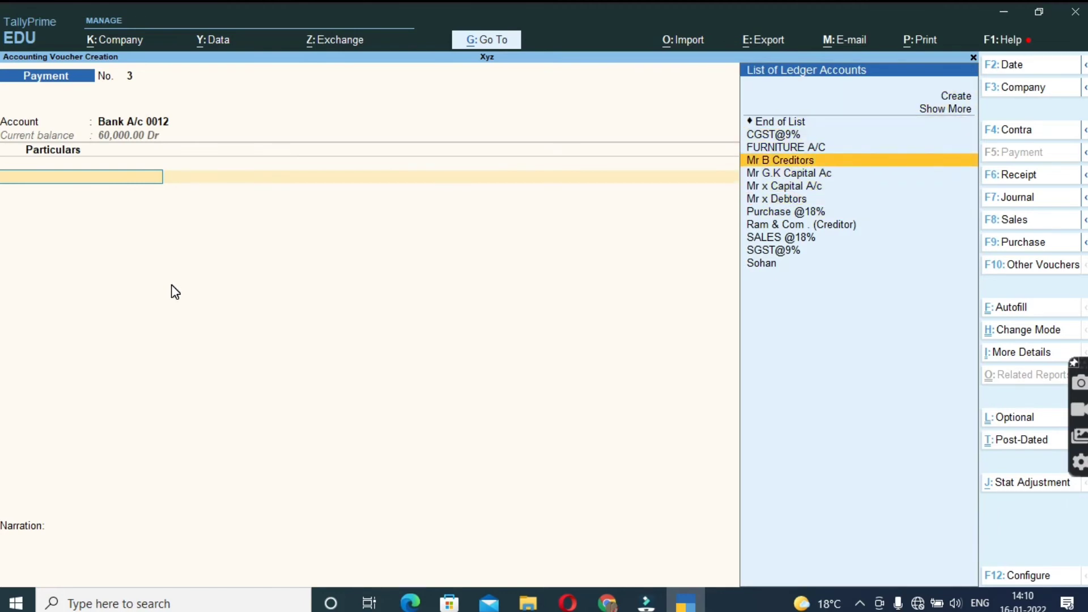
pyautogui.press('Return')
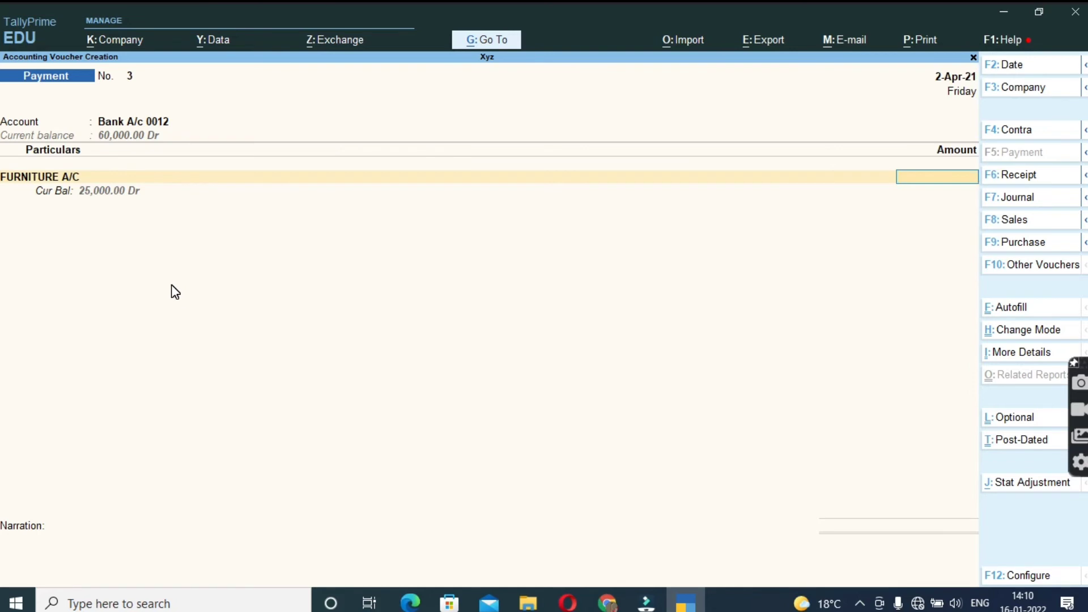
pyautogui.press('BackSpace')
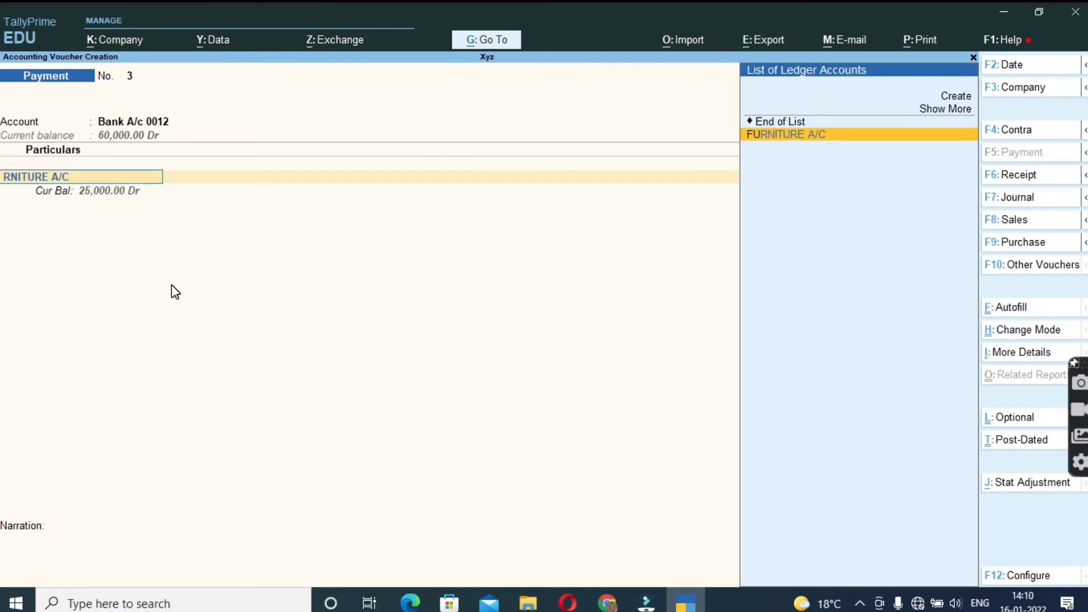
pyautogui.press('BackSpace')
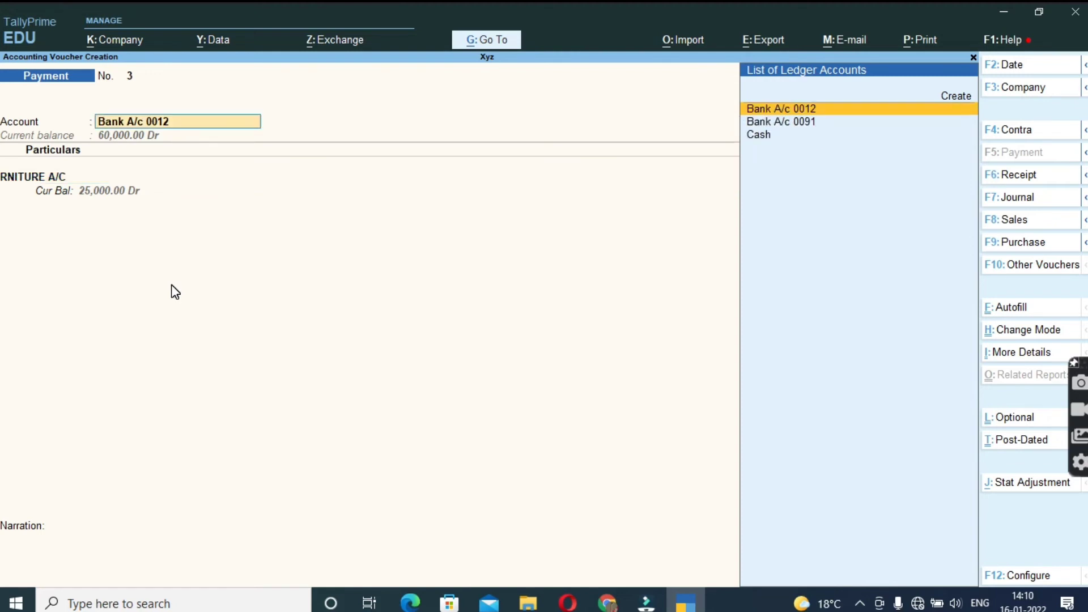
pyautogui.press('Return')
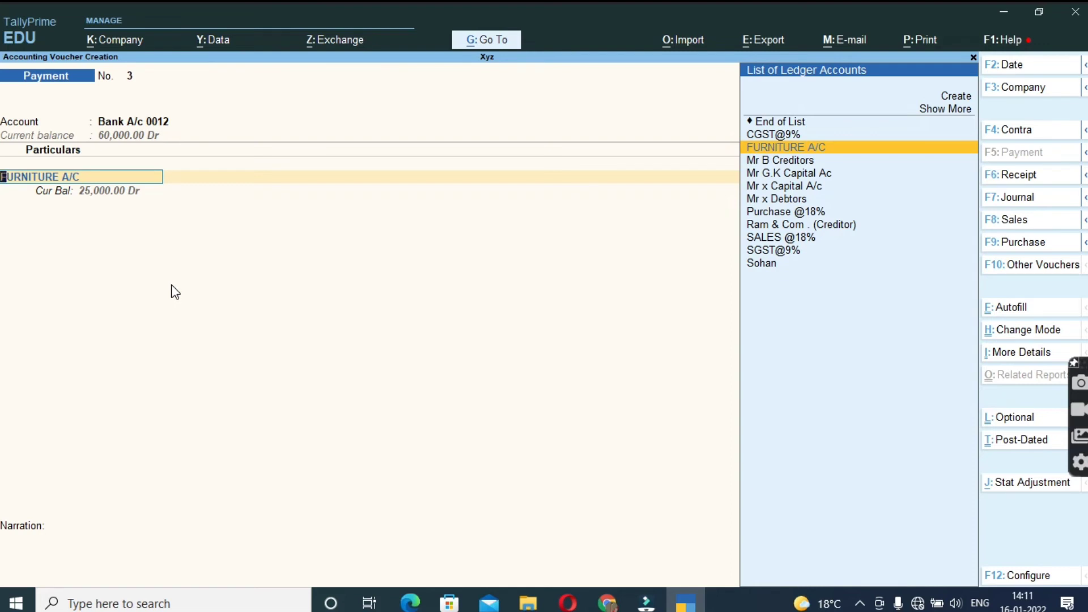
pyautogui.press('Down')
pyautogui.press('Down')
pyautogui.press('Down')
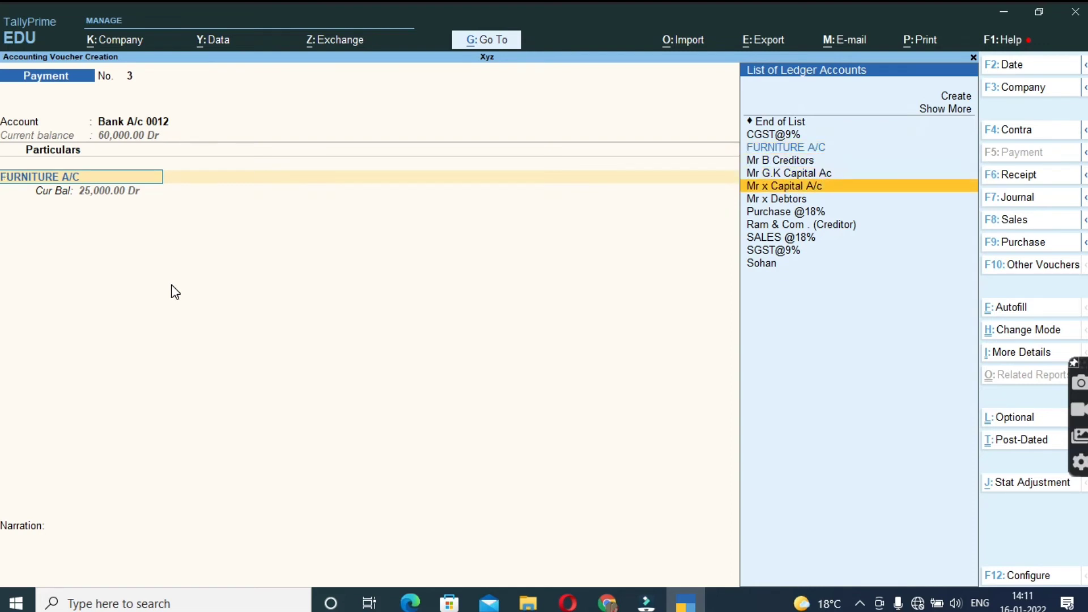
pyautogui.press('Down')
pyautogui.press('Up')
pyautogui.press('Return')
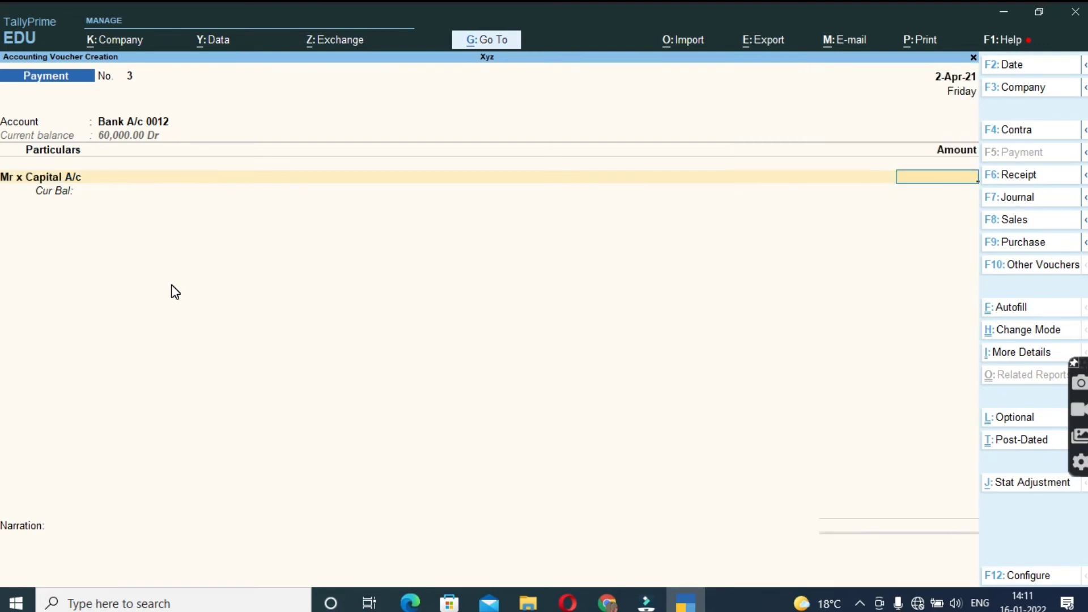
pyautogui.press('BackSpace')
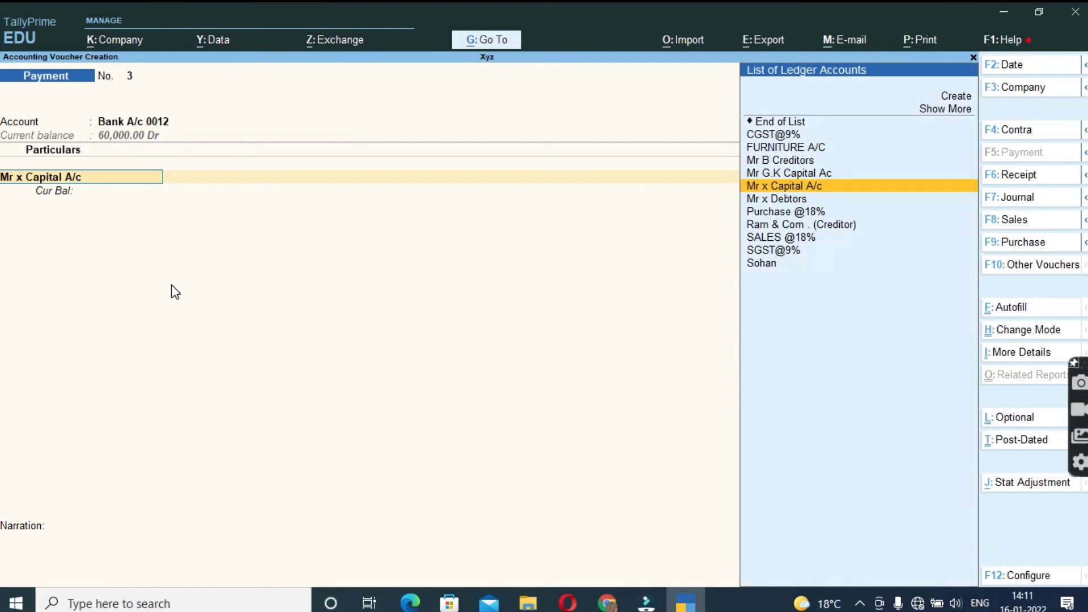
# - Set Mr B Creditors as the paid ledger with an amount of 12,010 and finish the particulars
pyautogui.press('Down')
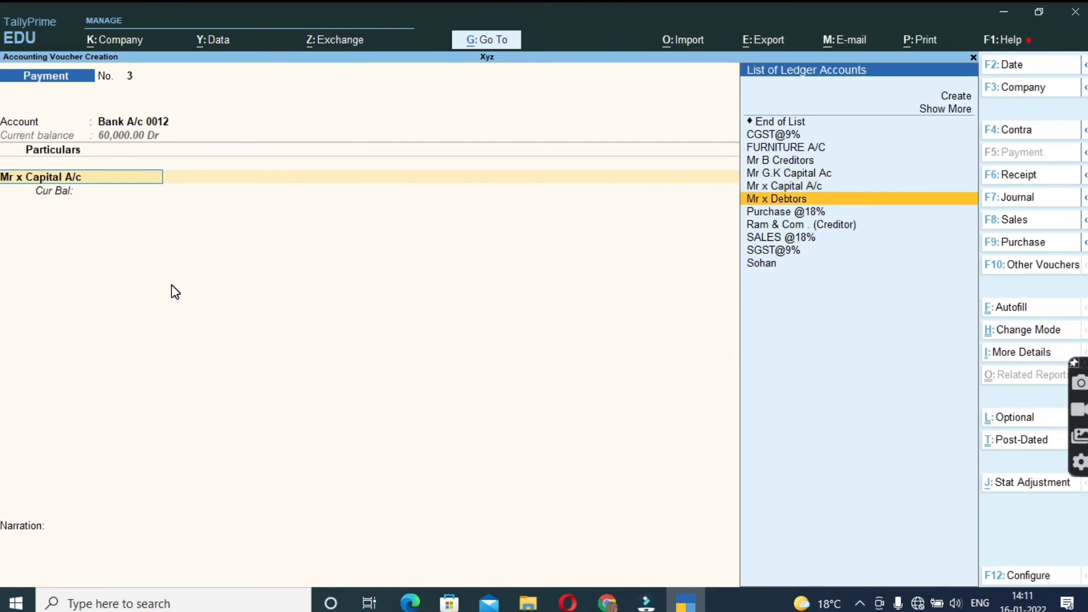
pyautogui.press('Up')
pyautogui.press('Up')
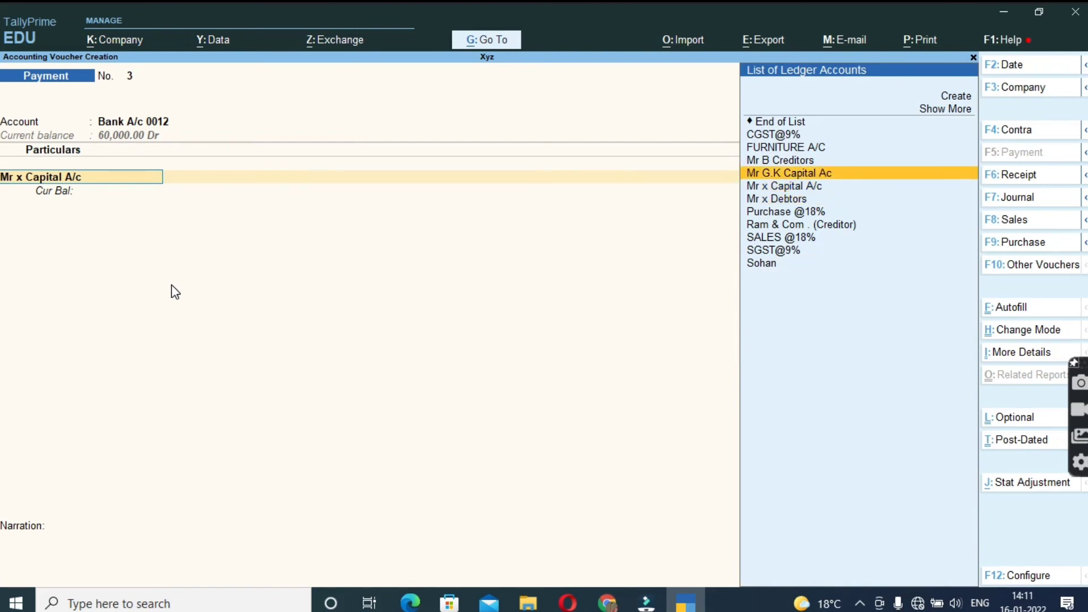
pyautogui.press('Up')
pyautogui.press('Return')
pyautogui.write('12010')
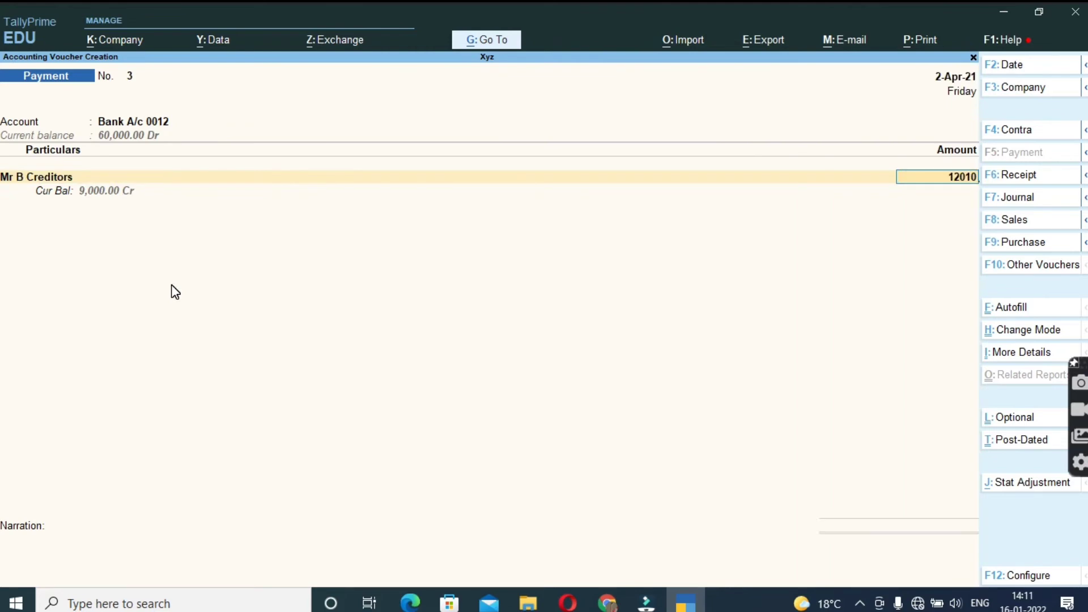
pyautogui.press('Return')
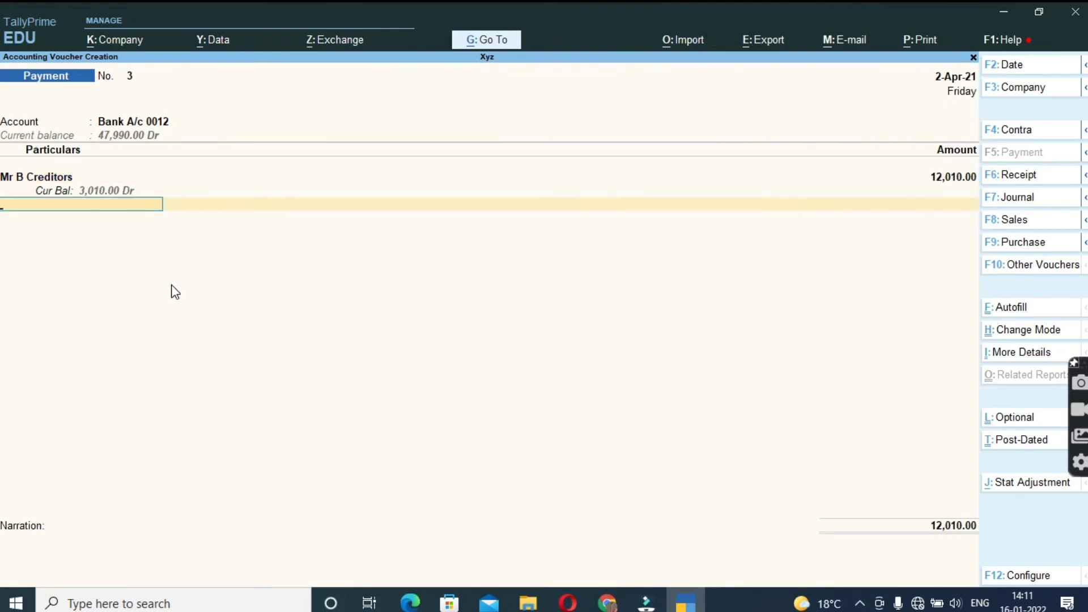
pyautogui.press('Return')
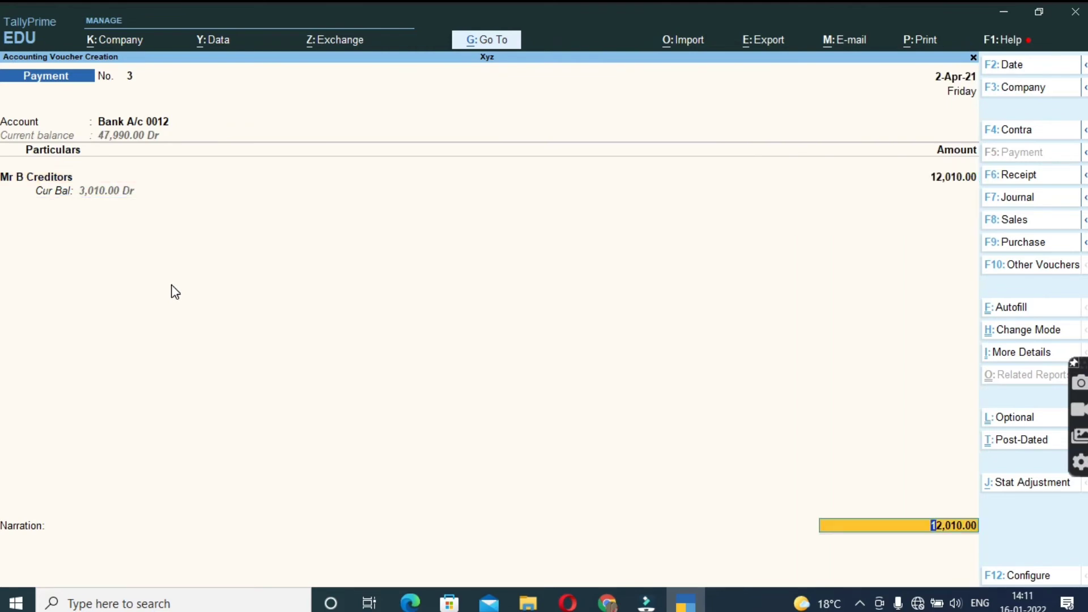
# - Allocate the 12,010 as a Cheque with instrument number 124120, leave the narration blank and accept the payment voucher
pyautogui.press('Return')
pyautogui.press('Return')
pyautogui.write('124120')
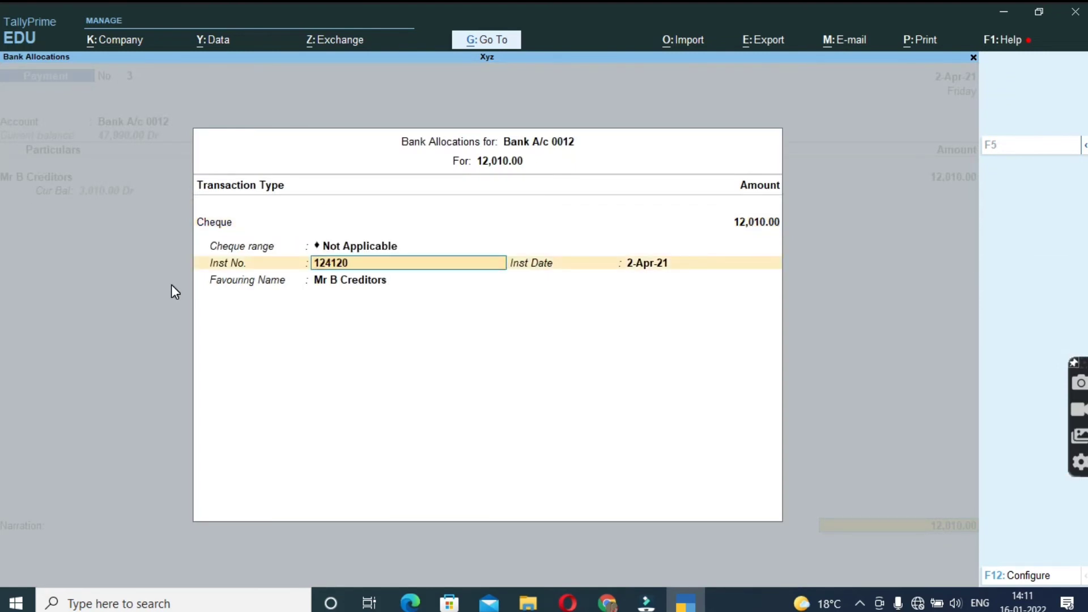
pyautogui.press('Return')
pyautogui.press('Return')
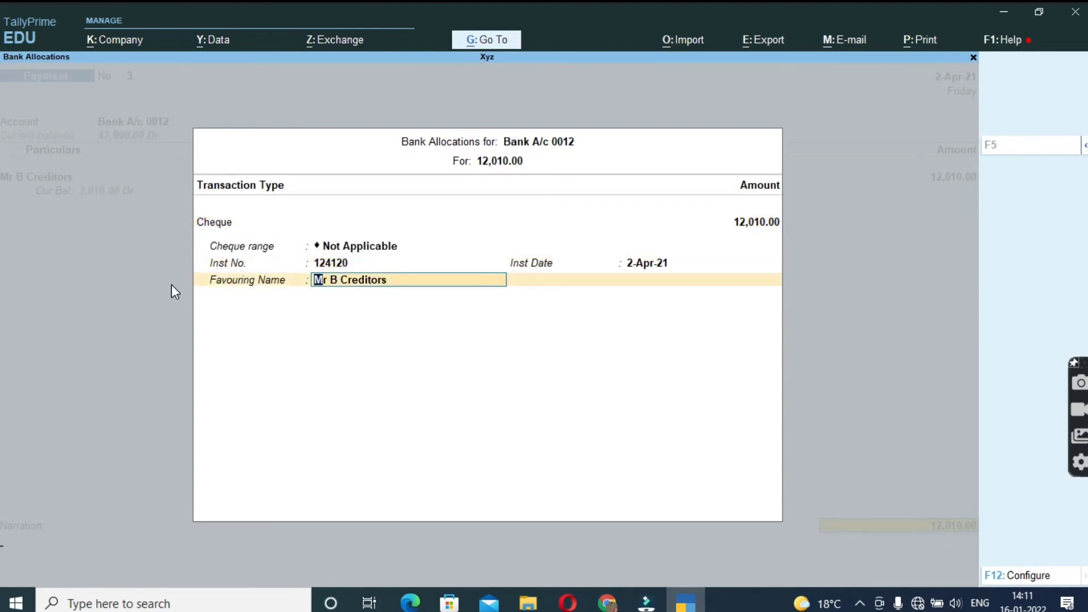
pyautogui.press('Return')
pyautogui.press('Return')
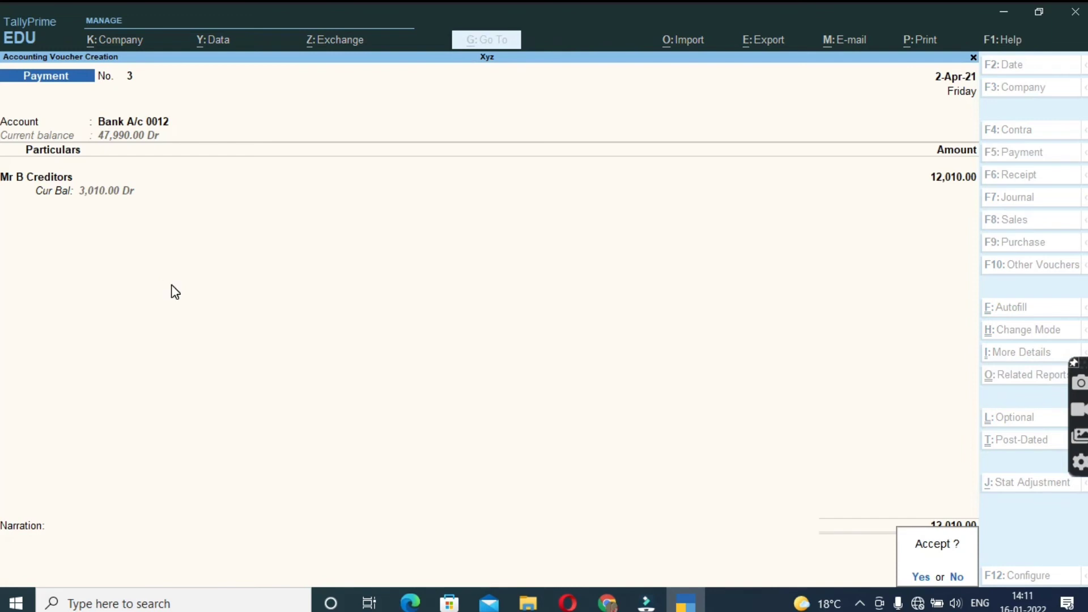
pyautogui.press('Return')
# - Reopen the saved 12,010 payment voucher to Mr B Creditors and convert it to a Receipt voucher
pyautogui.press('pageup')
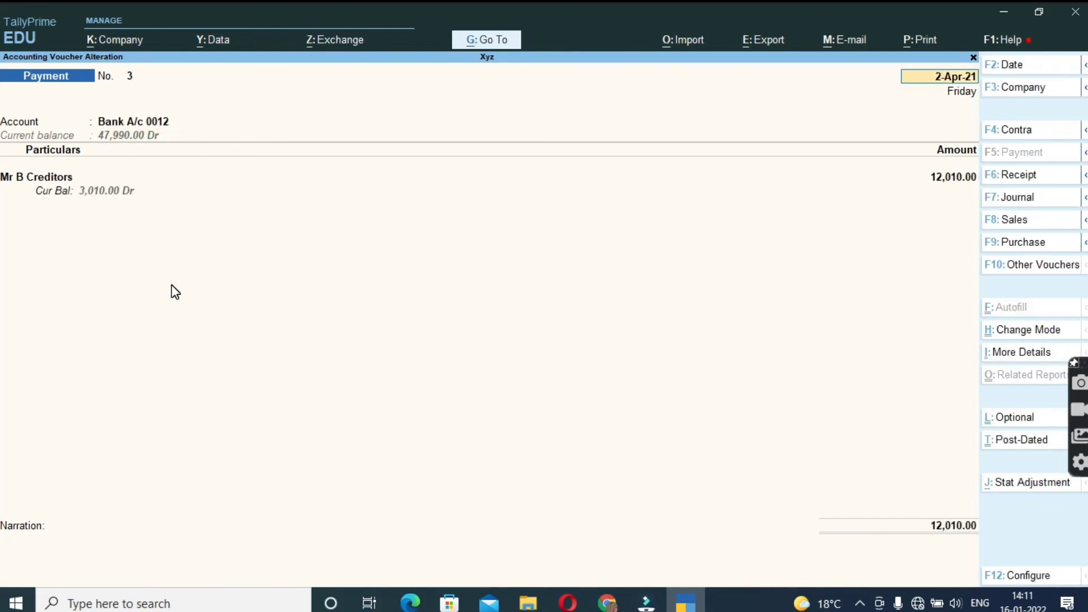
pyautogui.press('pagedown')
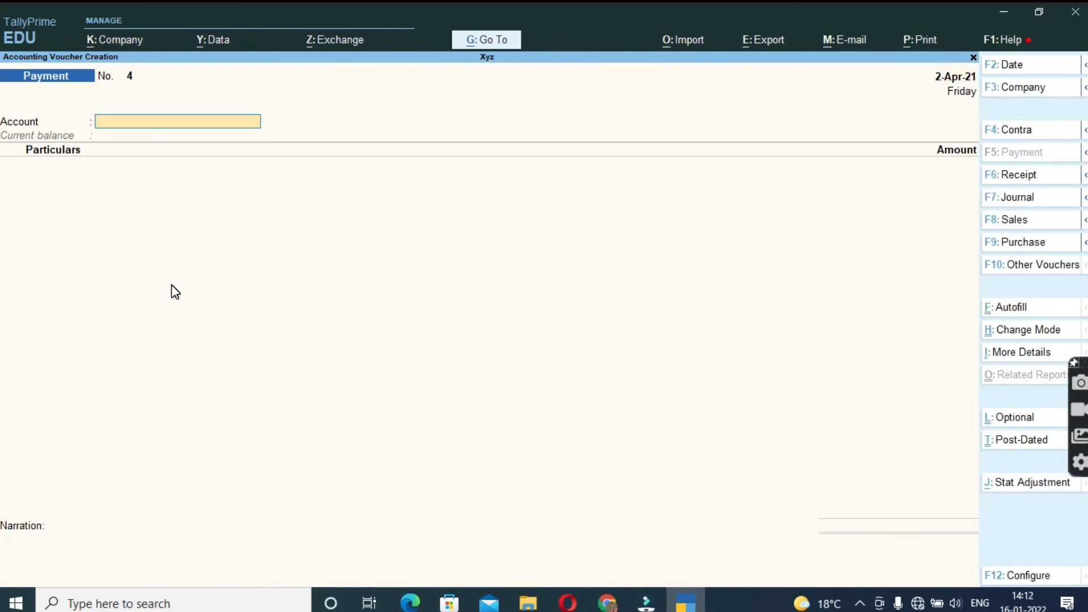
pyautogui.press('pageup')
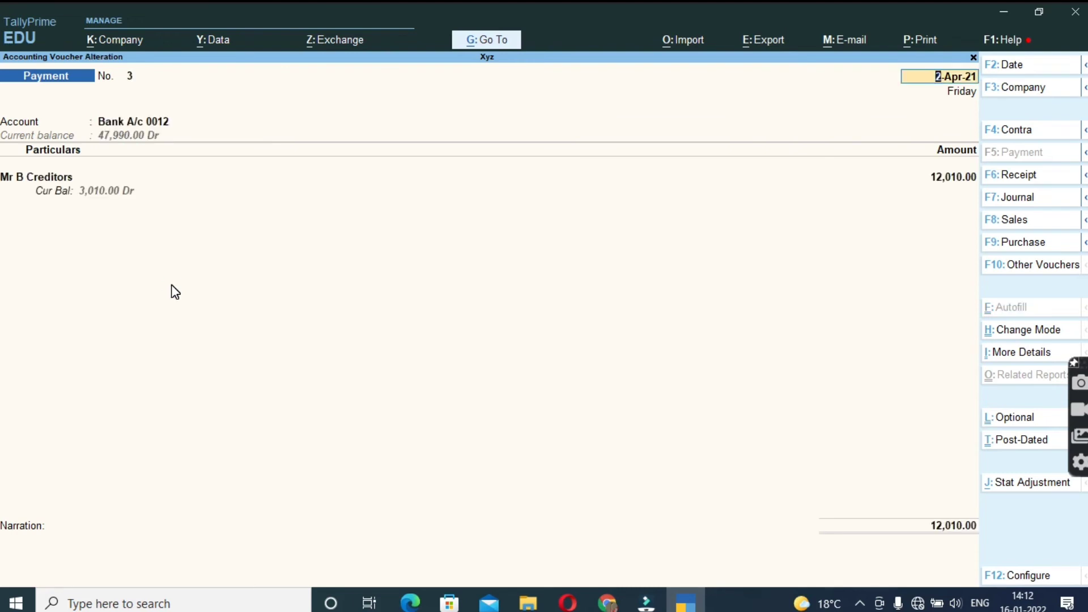
pyautogui.press('Return')
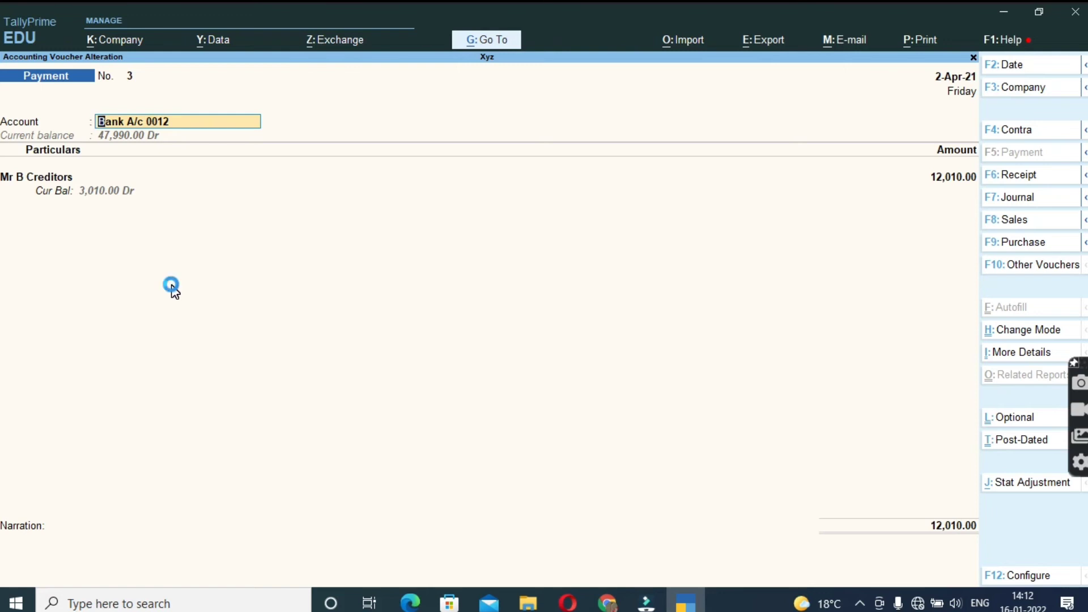
pyautogui.press('F6')
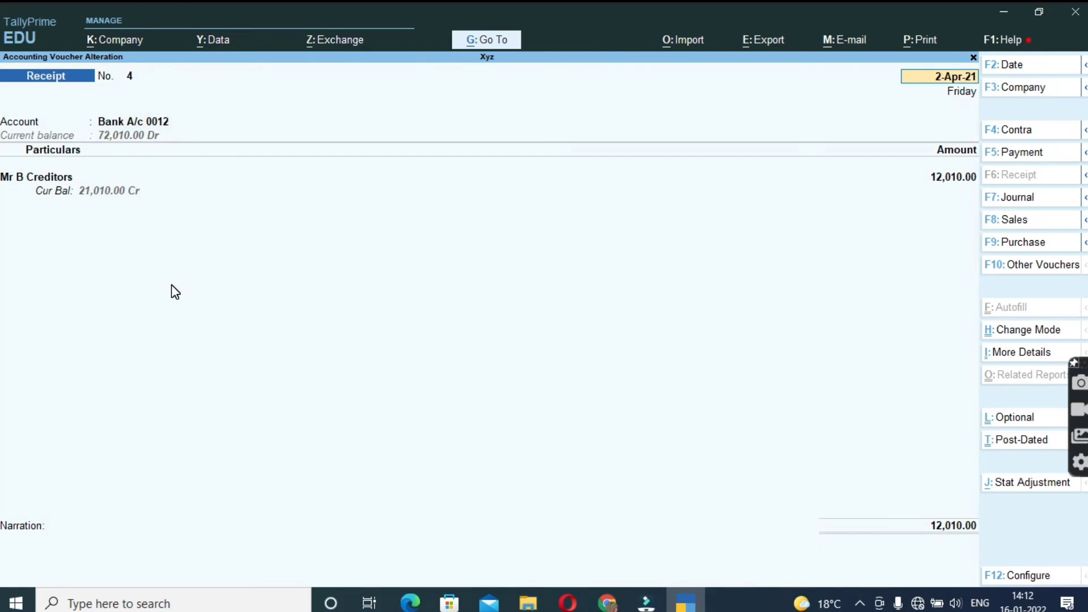
# - Set the receipt voucher's date to 2-Apr-21
pyautogui.press('F2')
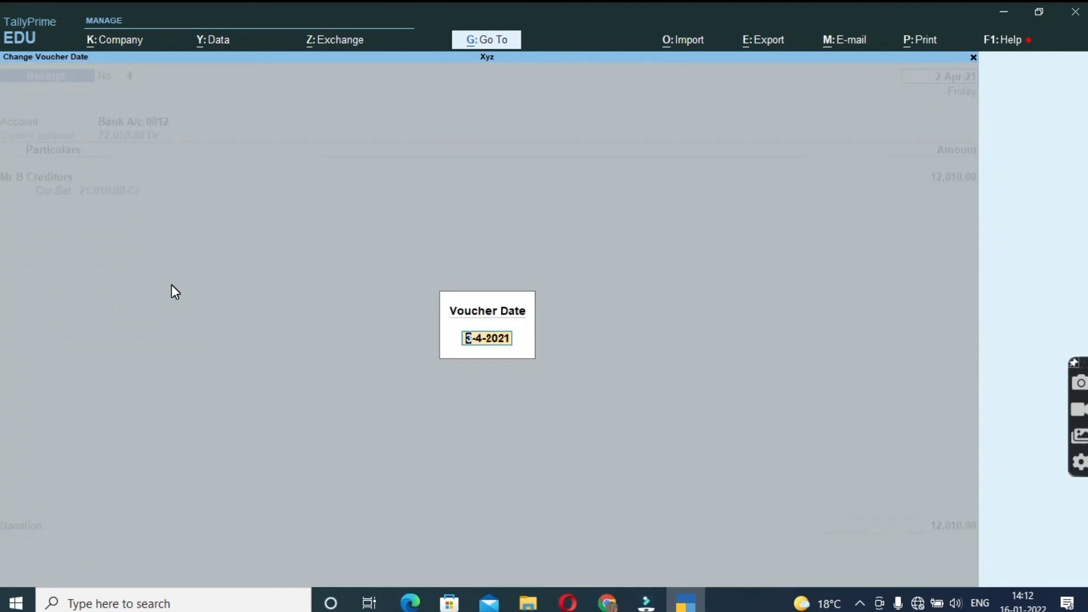
pyautogui.write('2')
pyautogui.press('Return')
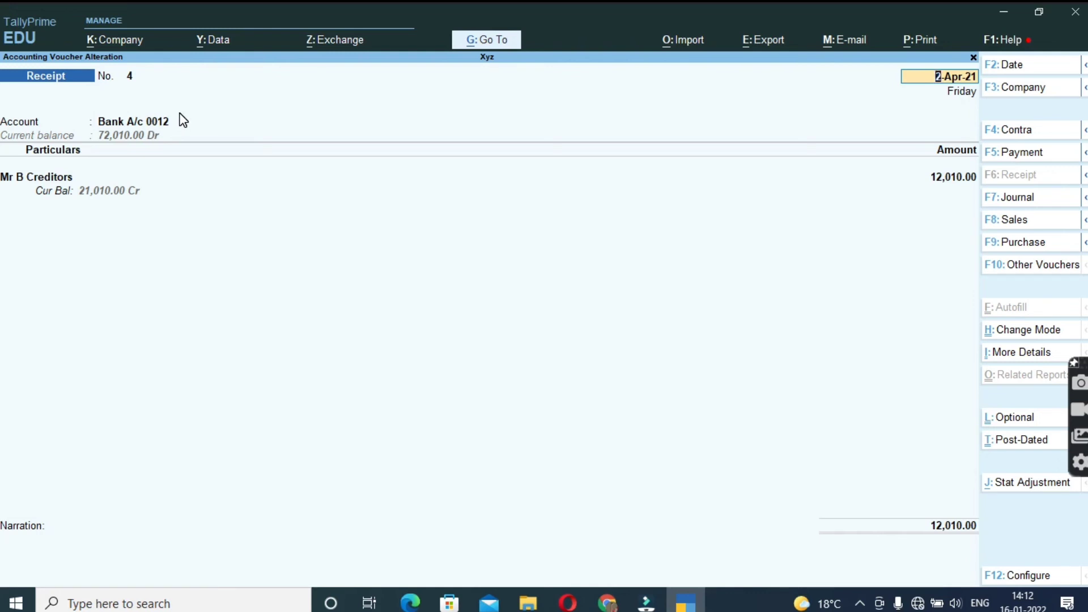
pyautogui.press('F2')
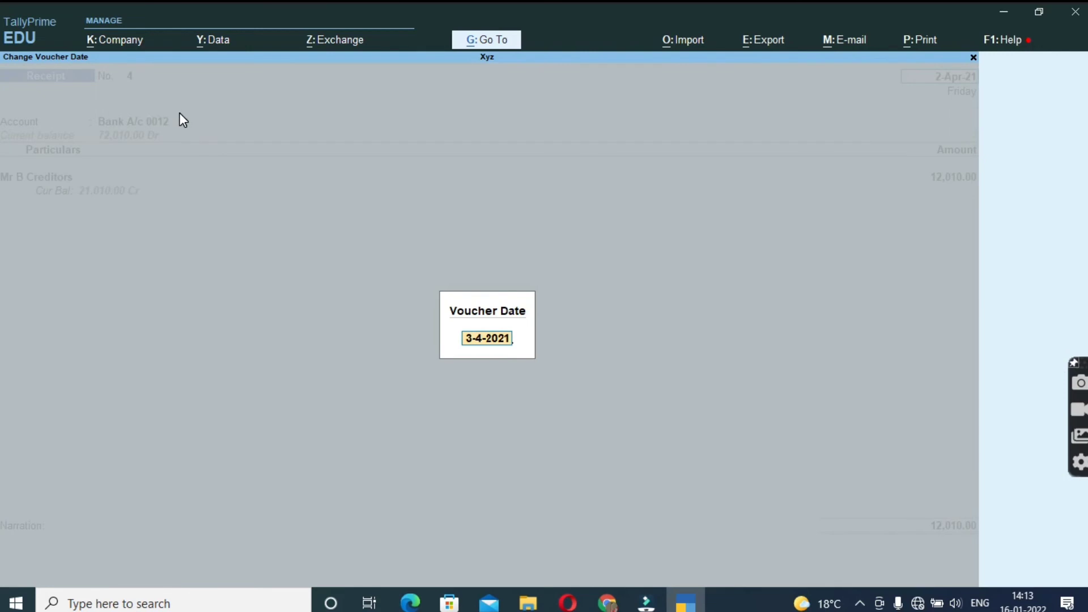
pyautogui.press('Escape')
pyautogui.press('Escape')
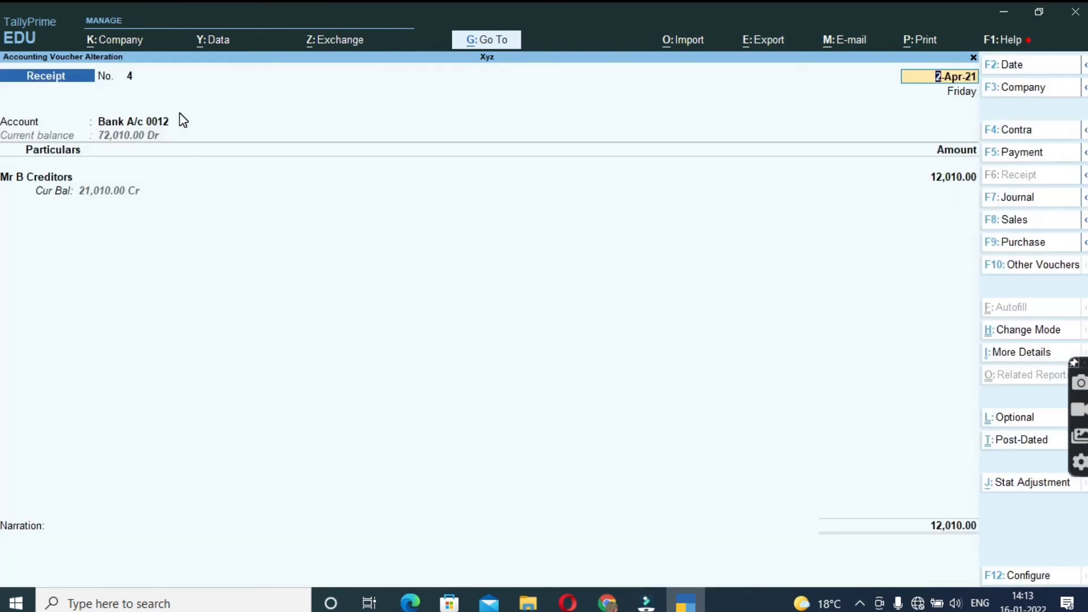
# - Set the Mr B Creditors receipt voucher's date to 31-Dec-21
pyautogui.press('F2')
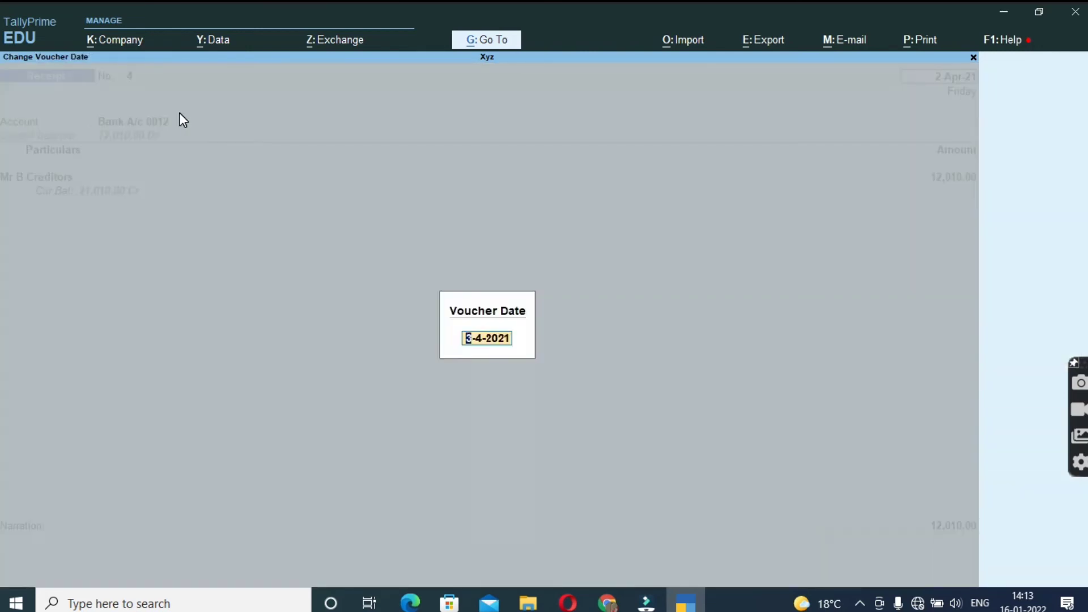
pyautogui.write('1.20')
pyautogui.press('BackSpace')
pyautogui.press('BackSpace')
pyautogui.press('BackSpace')
pyautogui.write('31')
pyautogui.write('.12')
pyautogui.press('Return')
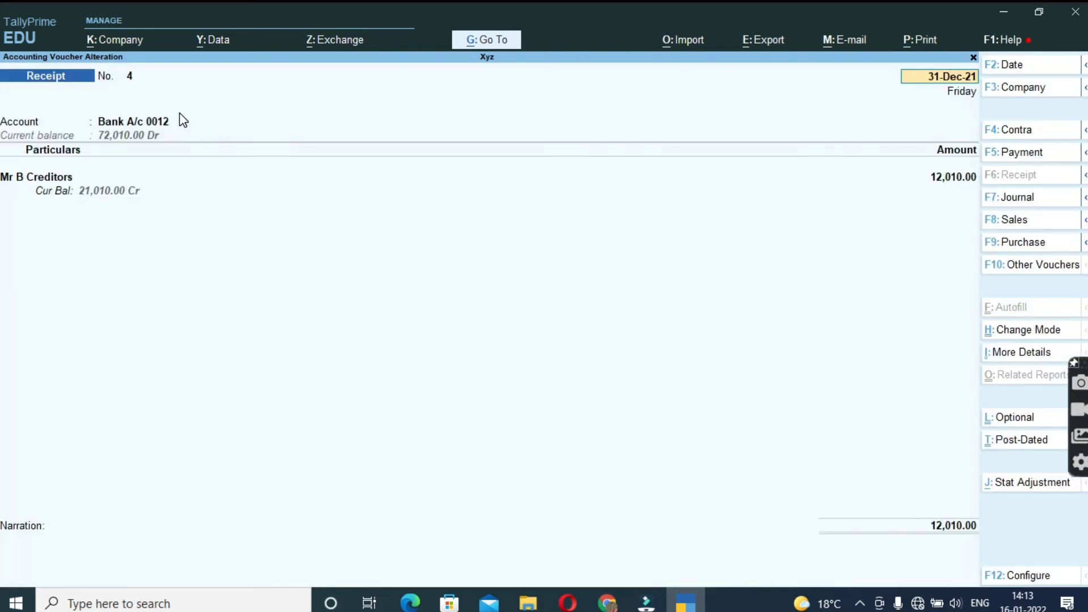
# - Keep the receipt's account, ledger, amount and cheque details, leave the bank name and narration blank, and accept the voucher
pyautogui.press('Return')
pyautogui.press('Return')
pyautogui.press('Return')
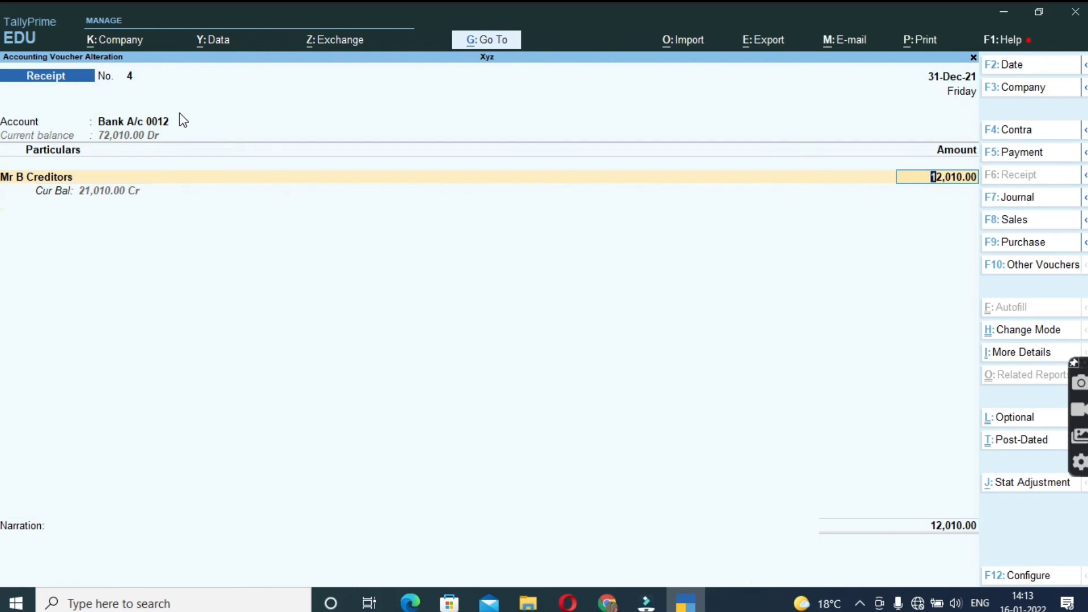
pyautogui.press('Return')
pyautogui.press('Return')
pyautogui.press('Return')
pyautogui.press('Return')
pyautogui.press('Return')
pyautogui.press('Return')
pyautogui.press('Return')
pyautogui.press('Return')
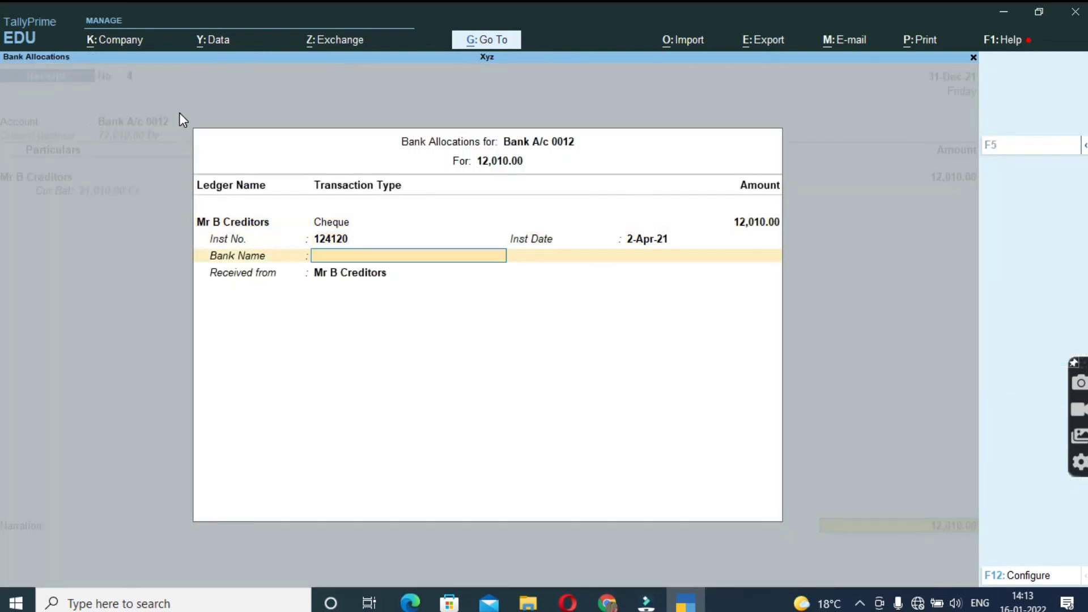
pyautogui.press('Return')
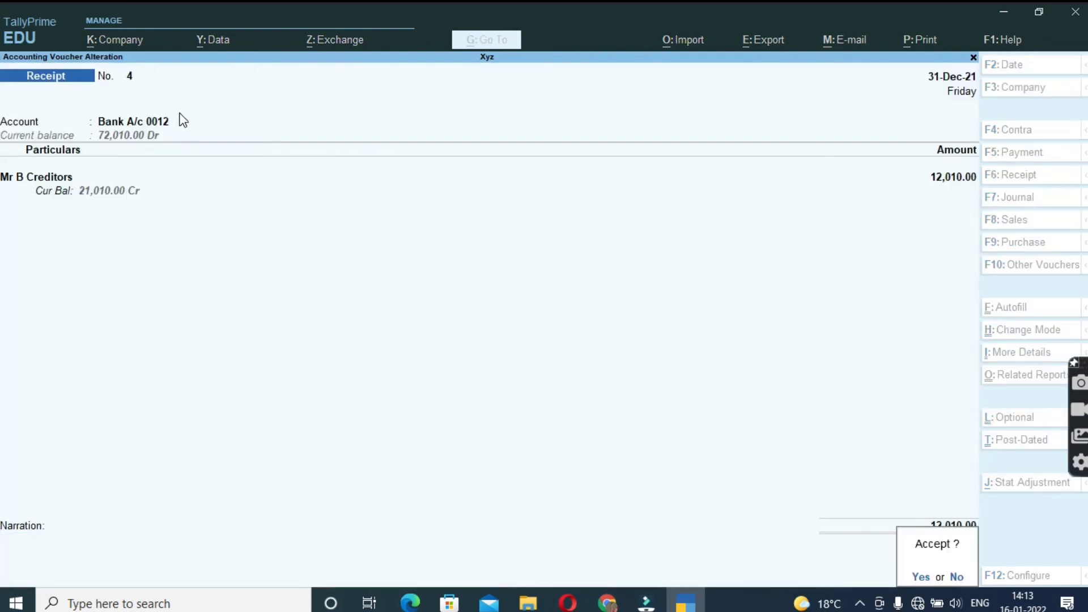
pyautogui.press('Return')
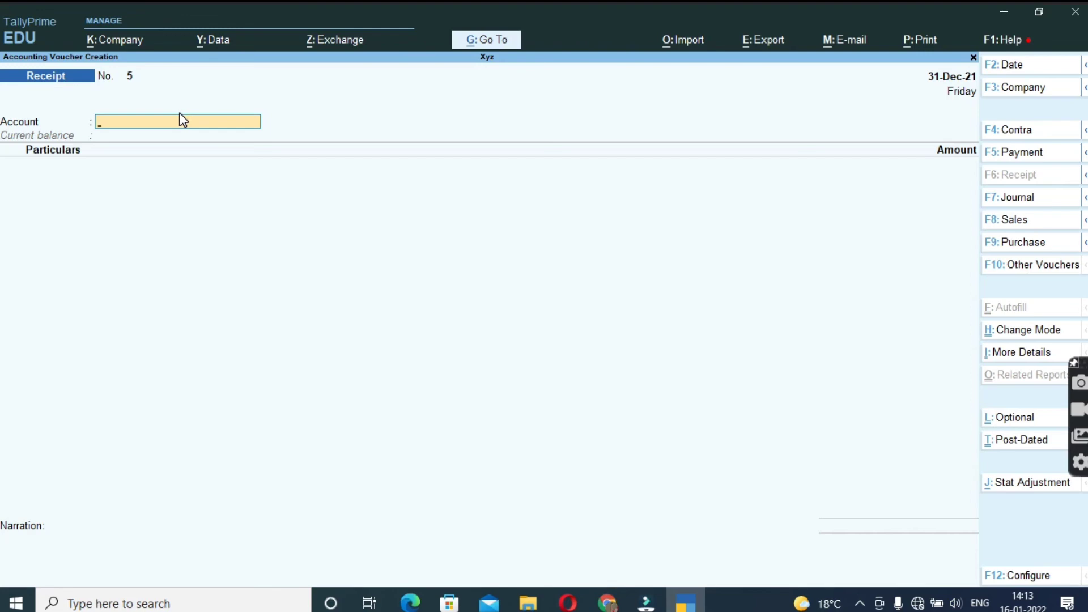
# - Leave voucher entry without recording another receipt and open Display More Reports
pyautogui.press('Escape')
pyautogui.press('Return')
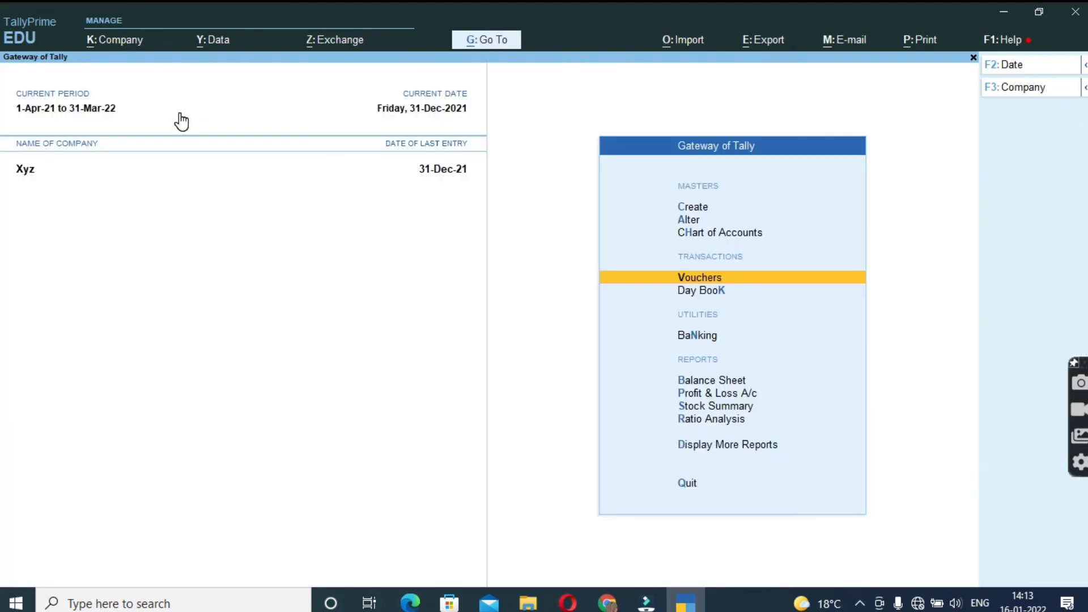
pyautogui.press('Down')
pyautogui.press('Down')
pyautogui.press('Down')
pyautogui.press('Down')
pyautogui.press('Down')
pyautogui.press('Down')
pyautogui.press('Down')
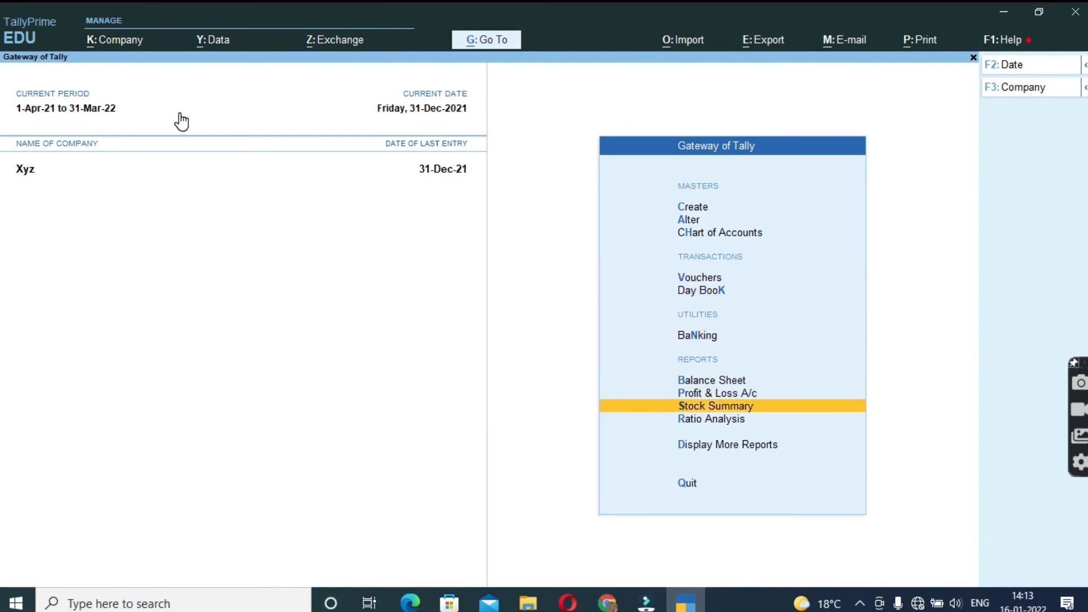
pyautogui.press('Return')
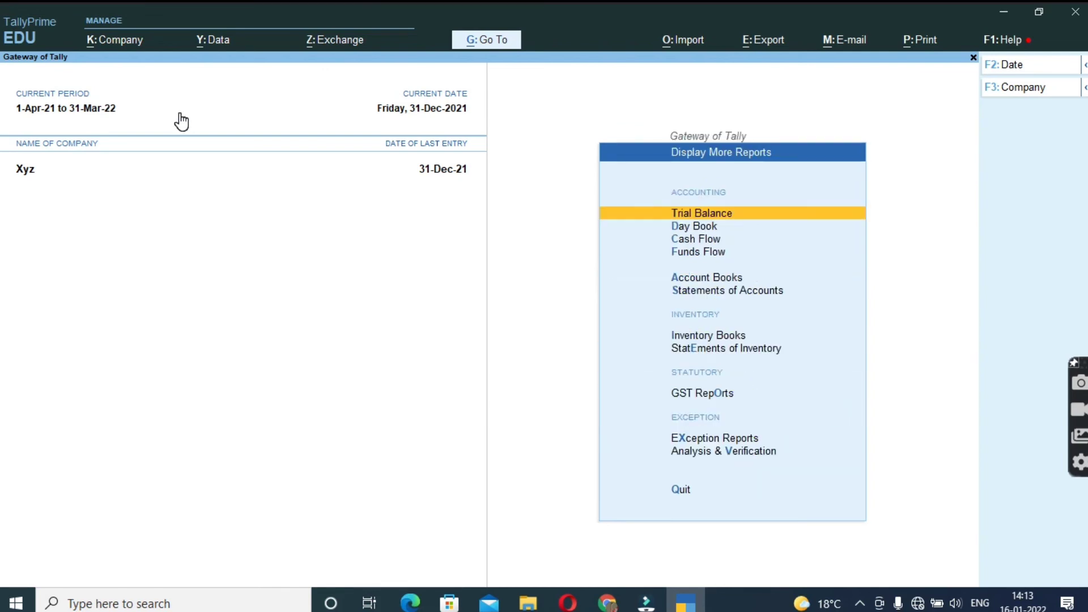
# - Open the Ledger report selection in Account Books
pyautogui.press('Down')
pyautogui.press('Down')
pyautogui.press('Down')
pyautogui.press('Down')
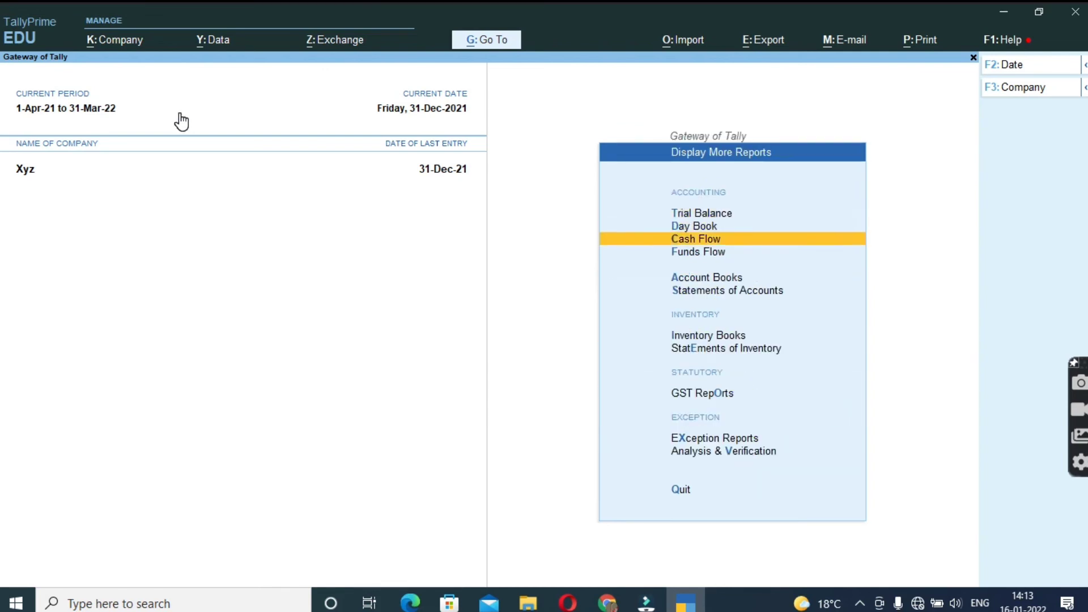
pyautogui.press('Return')
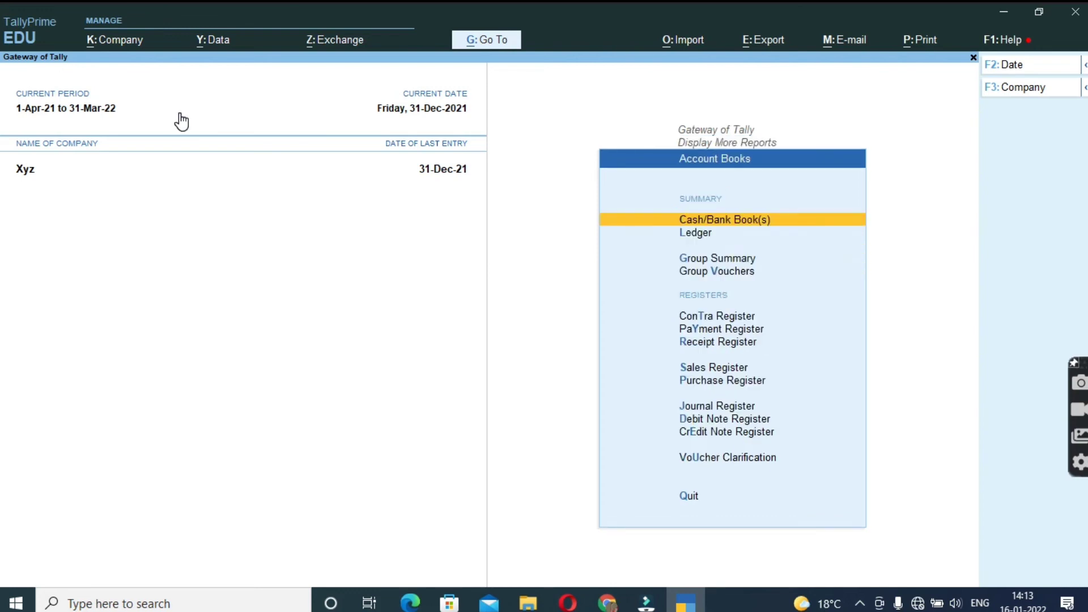
pyautogui.press('Down')
pyautogui.press('Return')
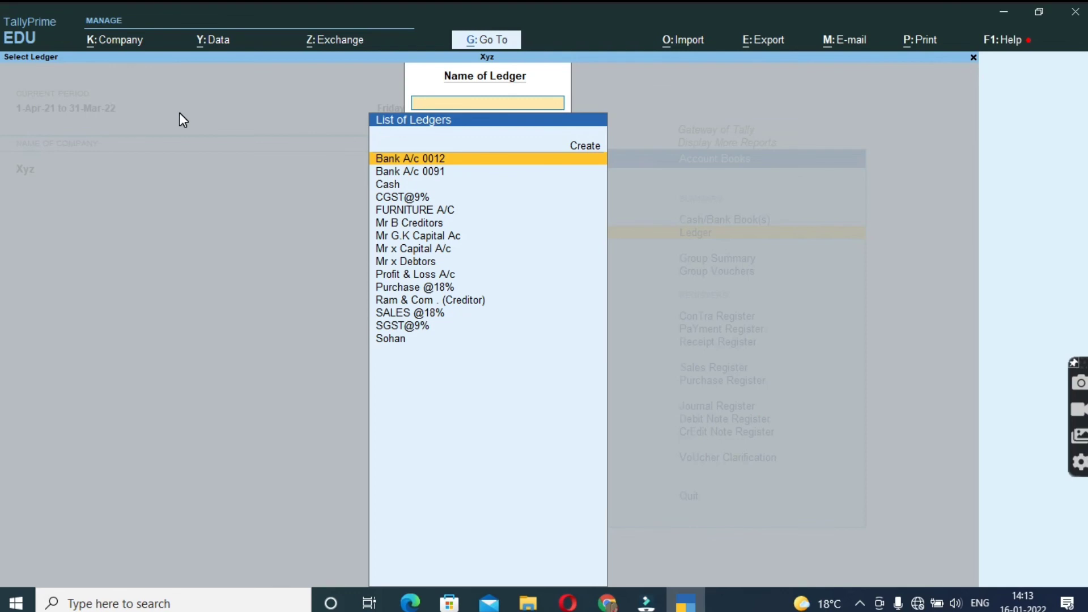
# - View the ledger vouchers of Mr G.K Capital Ac
pyautogui.press('Down')
pyautogui.press('Down')
pyautogui.press('Down')
pyautogui.press('Down')
pyautogui.press('Down')
pyautogui.press('Down')
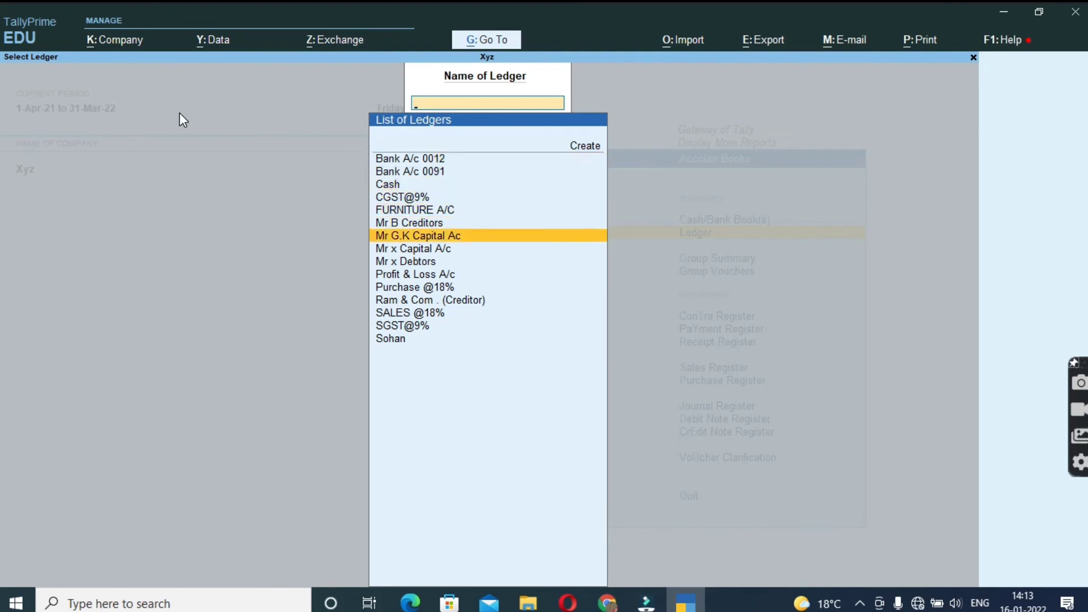
pyautogui.press('Return')
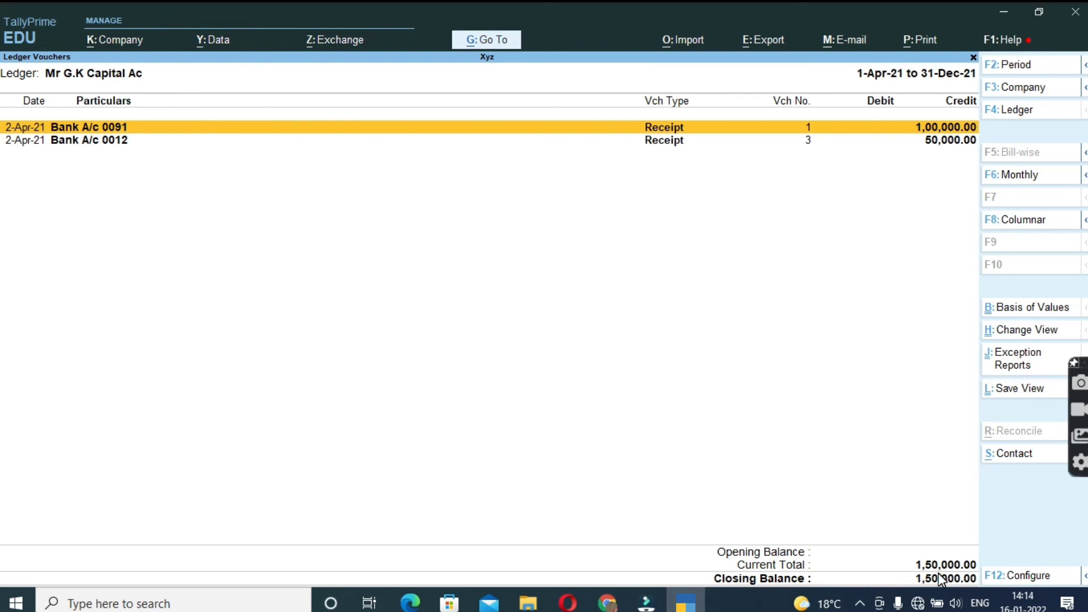
# - Close the capital ledger and view the ledger vouchers of FURNITURE A/C
pyautogui.press('Escape')
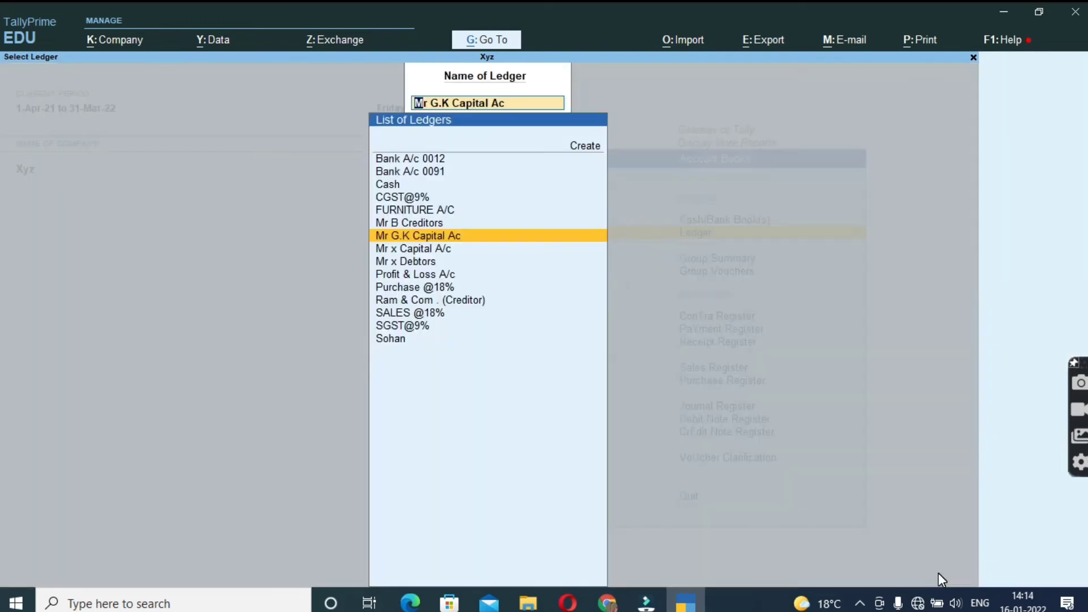
pyautogui.write('FU')
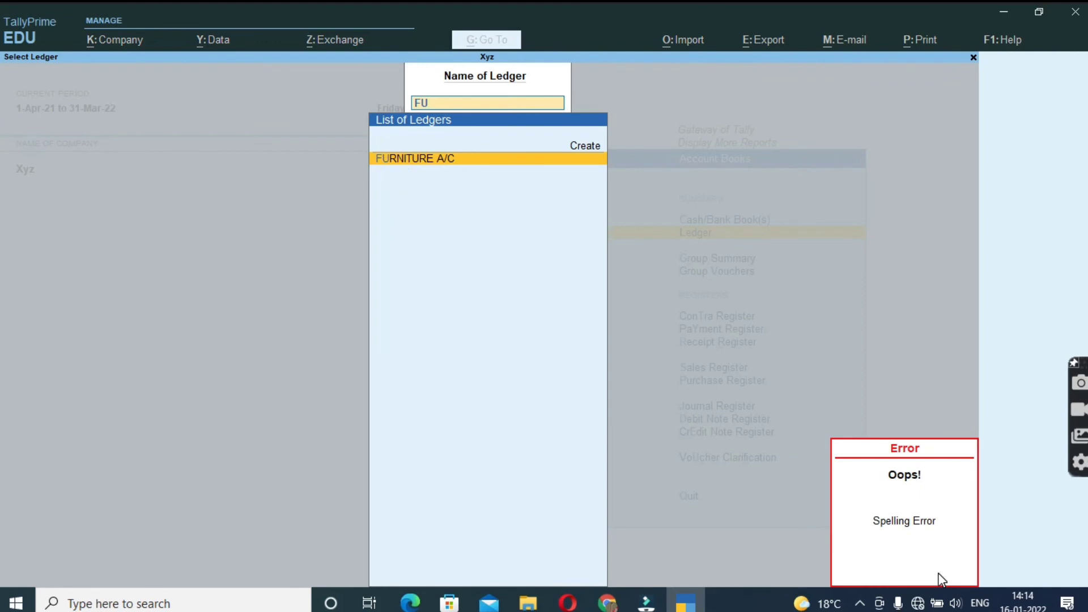
pyautogui.press('Return')
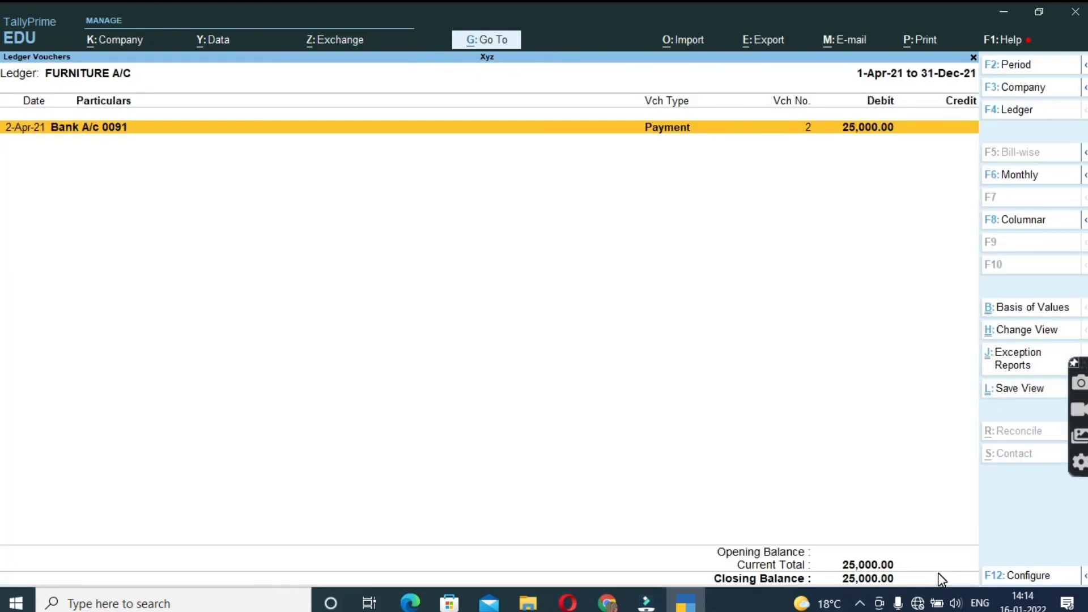
# - Switch from the furniture ledger back to the ledger vouchers of Mr G.K Capital Ac
pyautogui.press('Escape')
pyautogui.press('Down')
pyautogui.press('Down')
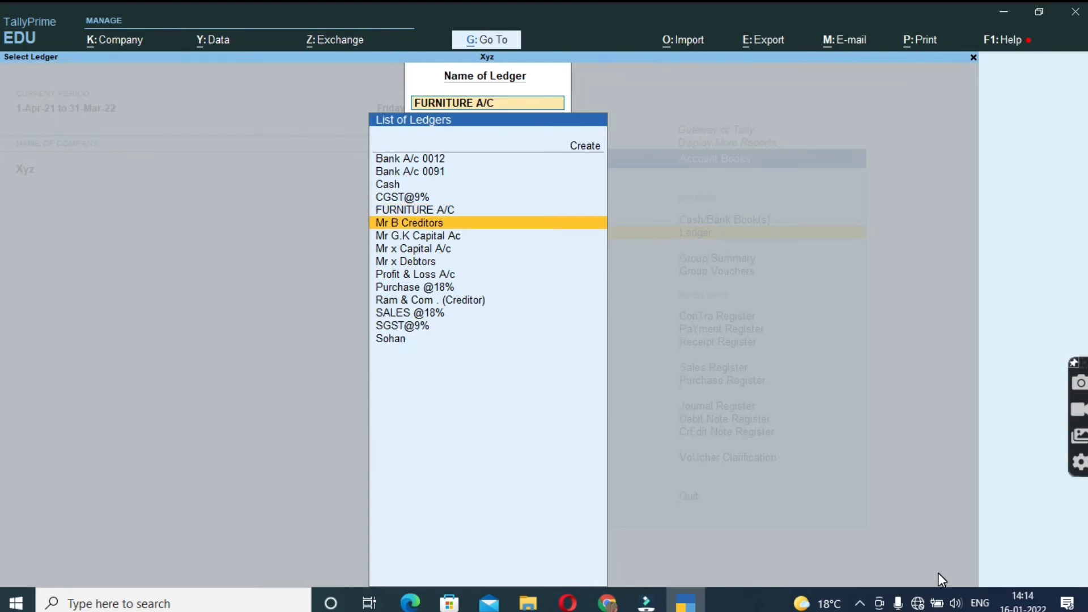
pyautogui.press('Return')
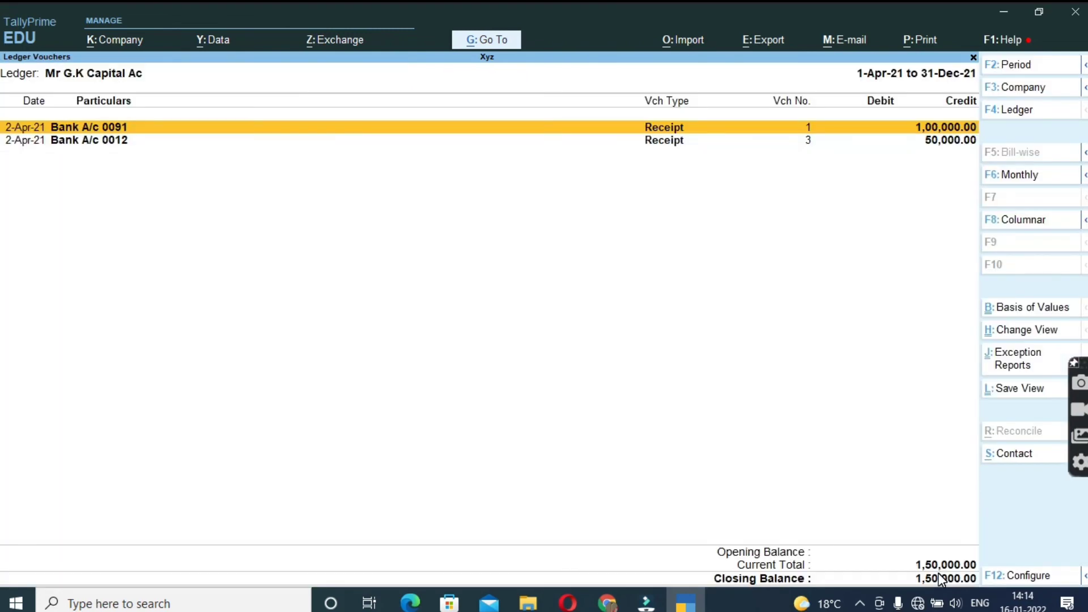
# - Close the capital ledger and view the ledger vouchers of Profit & Loss A/c
pyautogui.press('Escape')
pyautogui.press('Down')
pyautogui.press('Down')
pyautogui.press('Down')
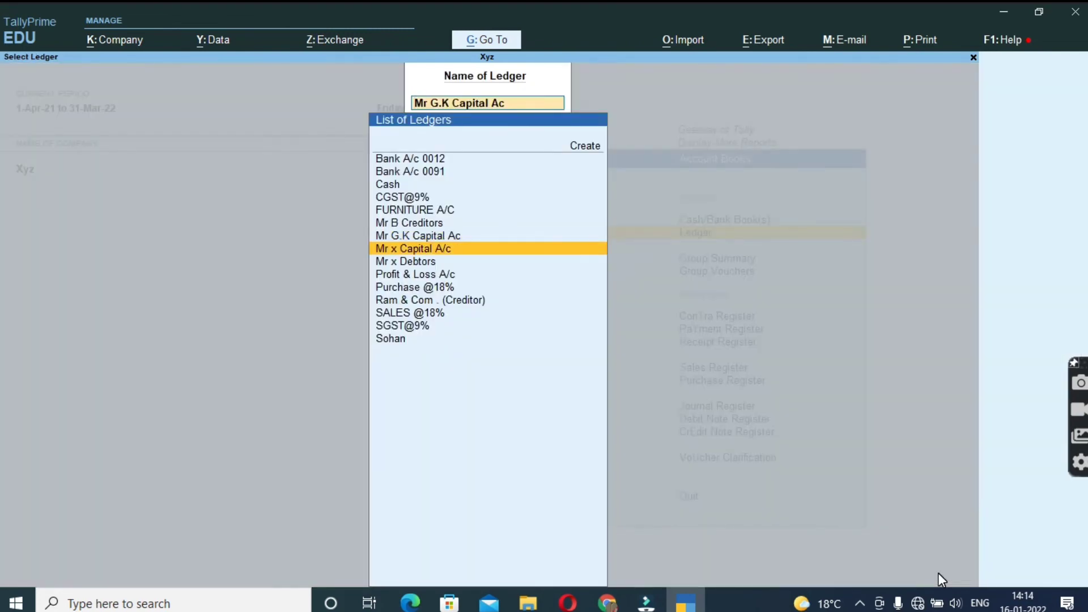
pyautogui.press('Return')
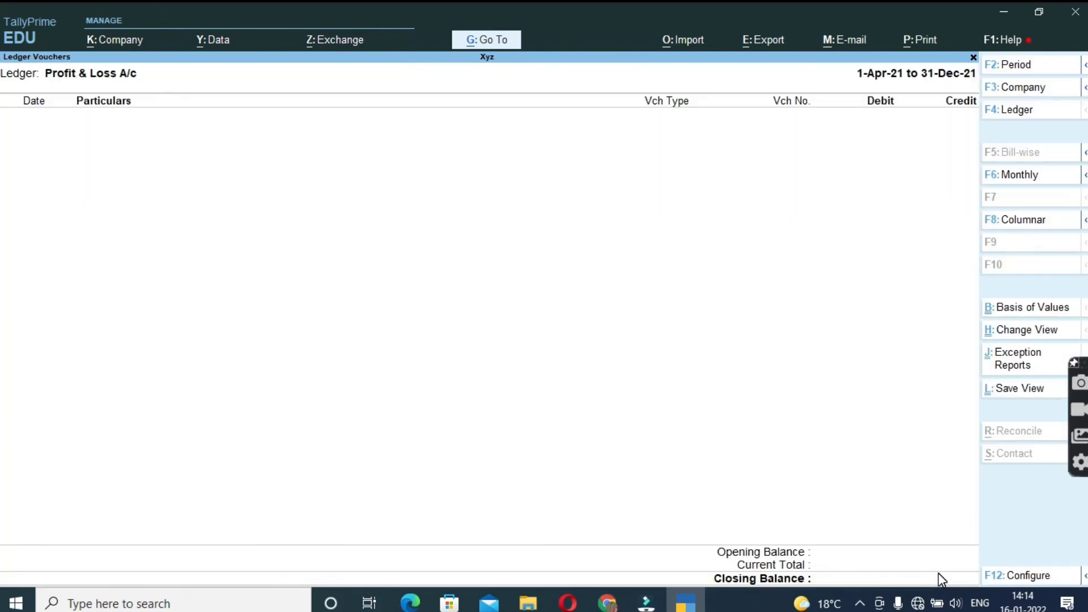
# - Close the Profit & Loss A/c ledger and return to the Gateway of Tally
pyautogui.press('Escape')
pyautogui.press('Escape')
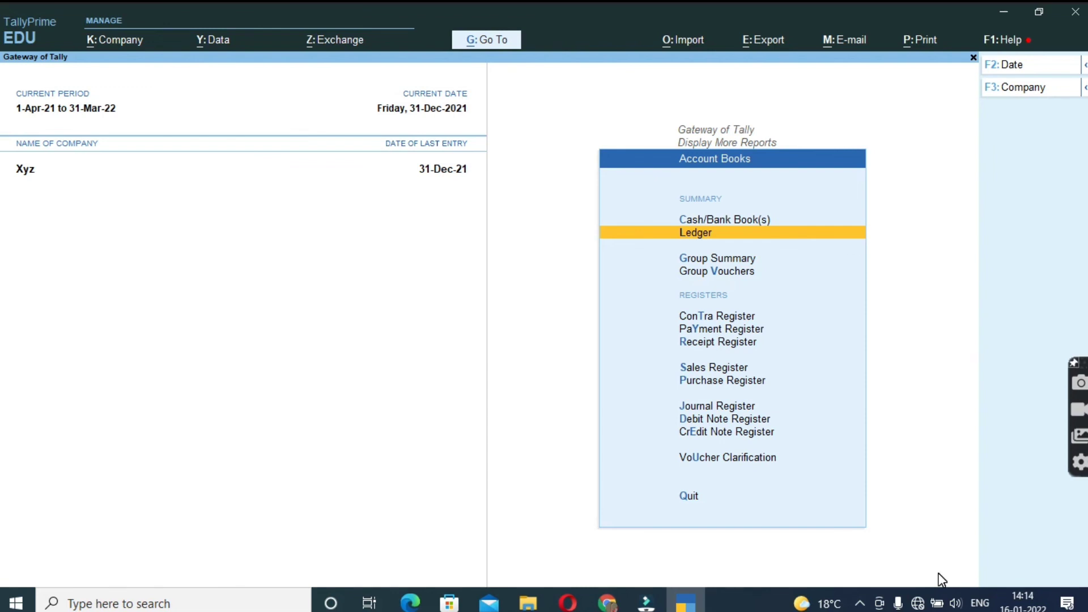
pyautogui.press('Escape')
pyautogui.press('Escape')
pyautogui.press('Escape')
pyautogui.press('Escape')
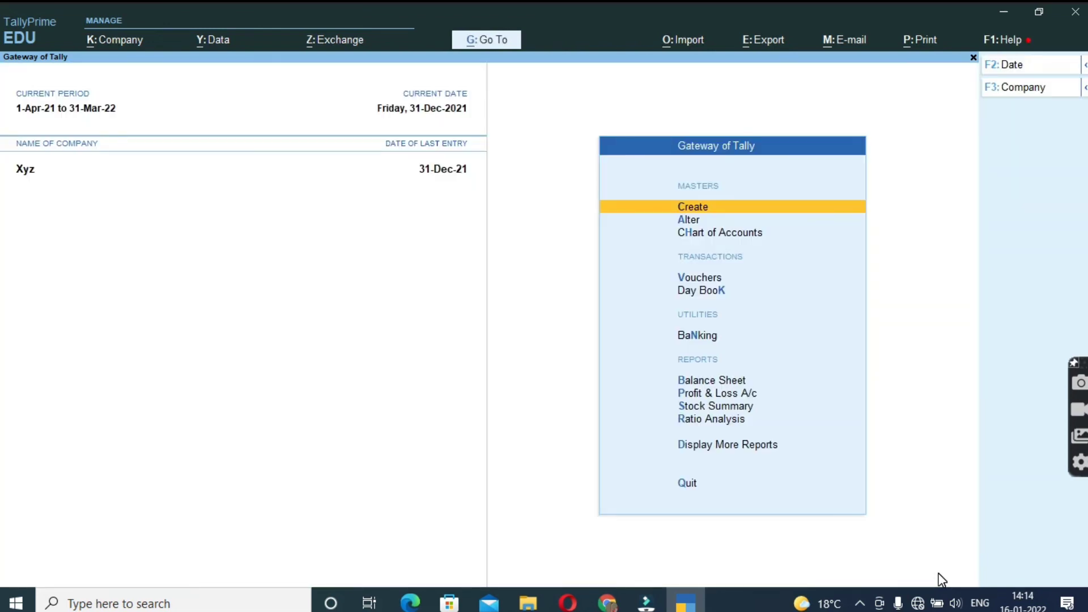
# - Reopen the list of ledgers for the Account Books ledger report through Display More Reports
pyautogui.press('Down')
pyautogui.press('Down')
pyautogui.press('Down')
pyautogui.press('Down')
pyautogui.press('Down')
pyautogui.press('Down')
pyautogui.press('Down')
pyautogui.press('Down')
pyautogui.press('Down')
pyautogui.press('Down')
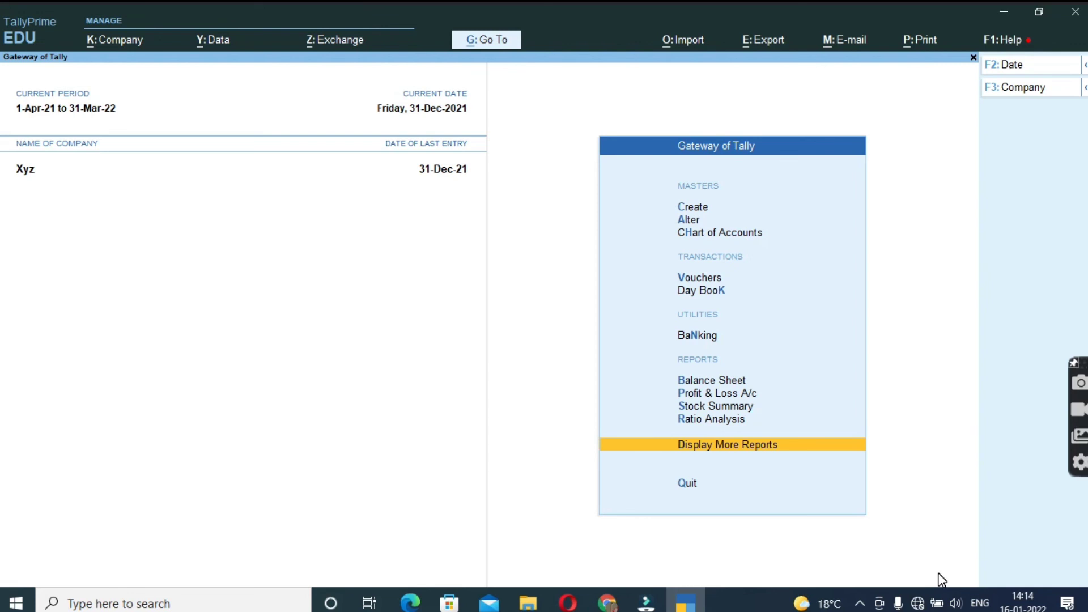
pyautogui.press('Up')
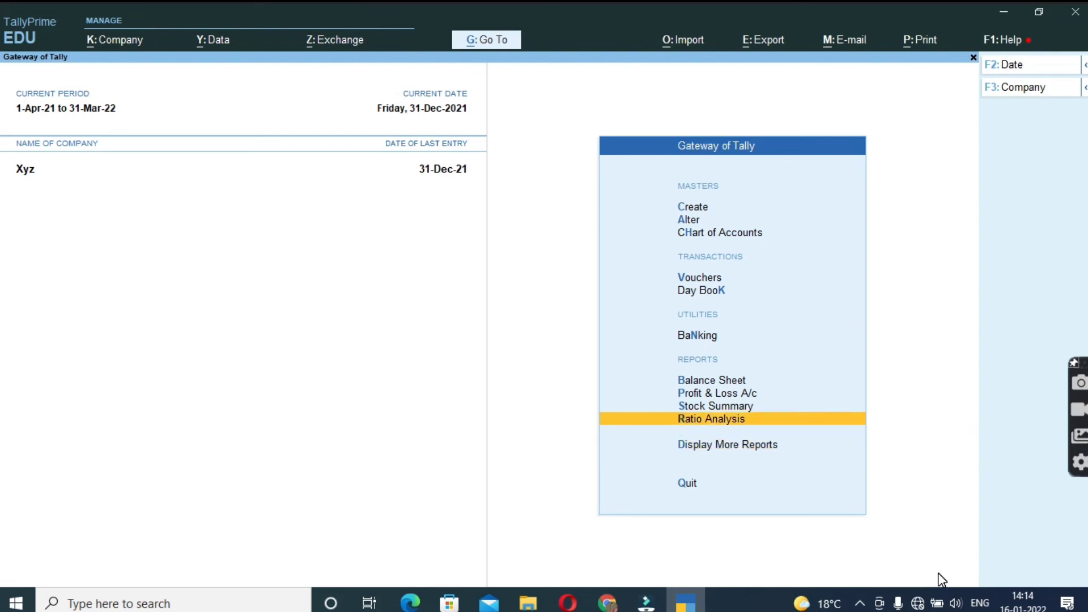
pyautogui.press('Down')
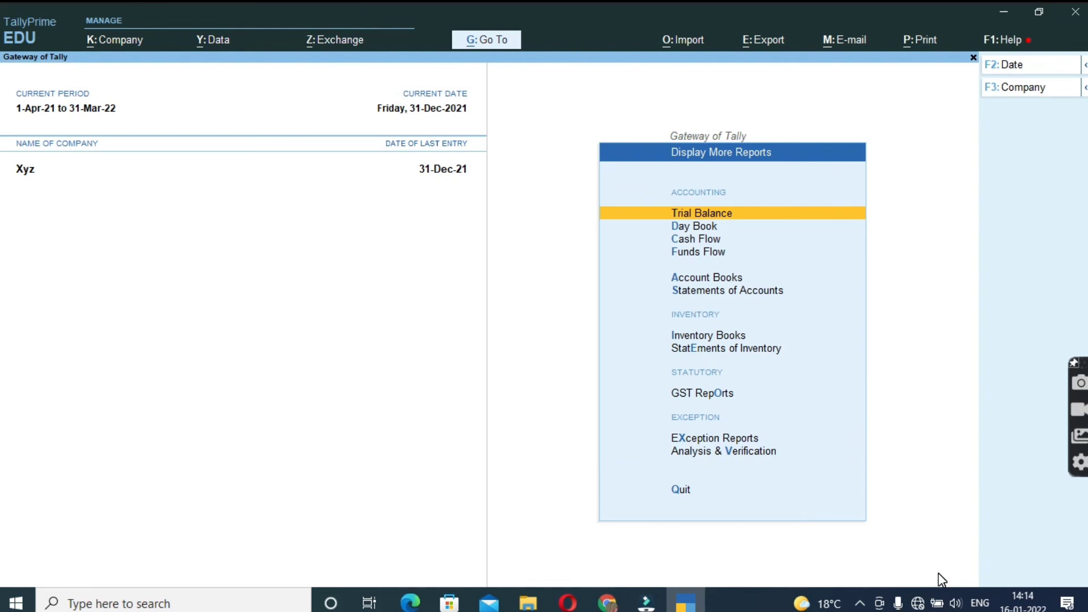
pyautogui.press('a')
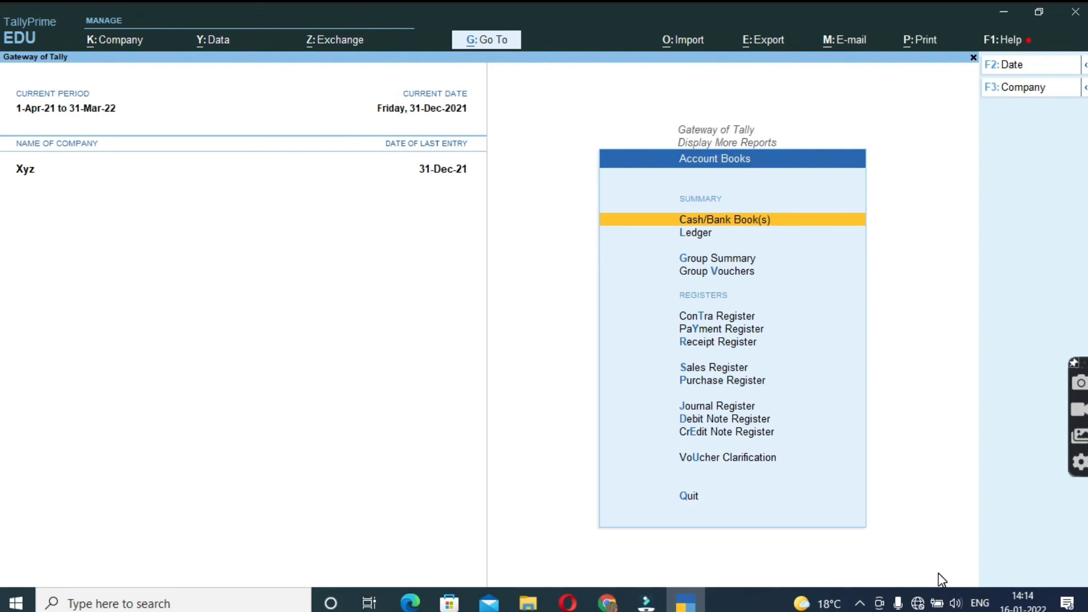
pyautogui.press('l')
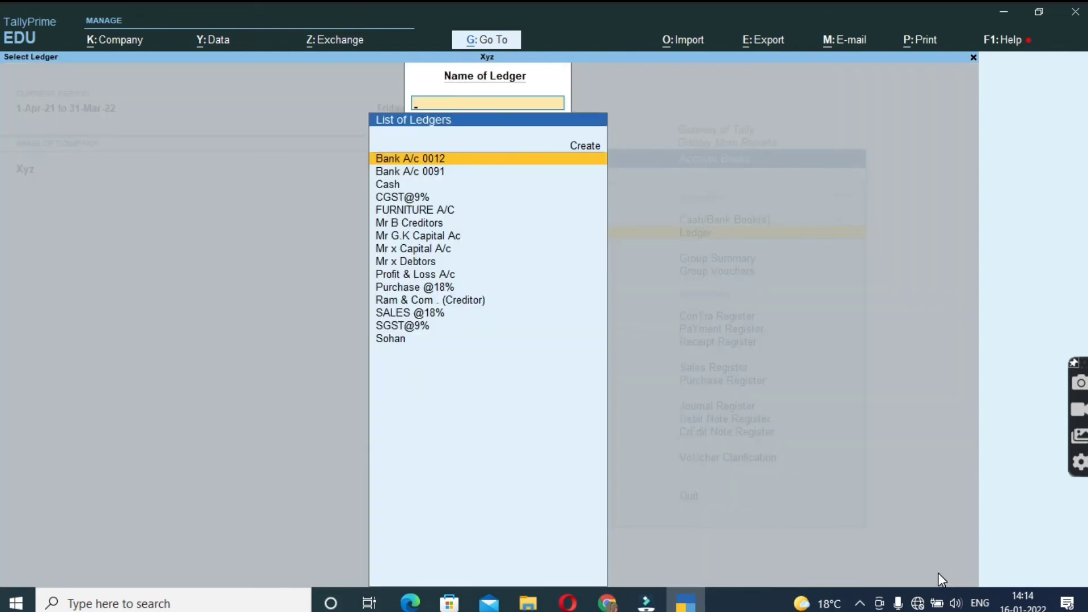
# - Look through the list of ledgers and view the ledger vouchers of the first bank account
pyautogui.press('Down')
pyautogui.press('Down')
pyautogui.press('Down')
pyautogui.press('Down')
pyautogui.press('Down')
pyautogui.press('Down')
pyautogui.press('Down')
pyautogui.press('Down')
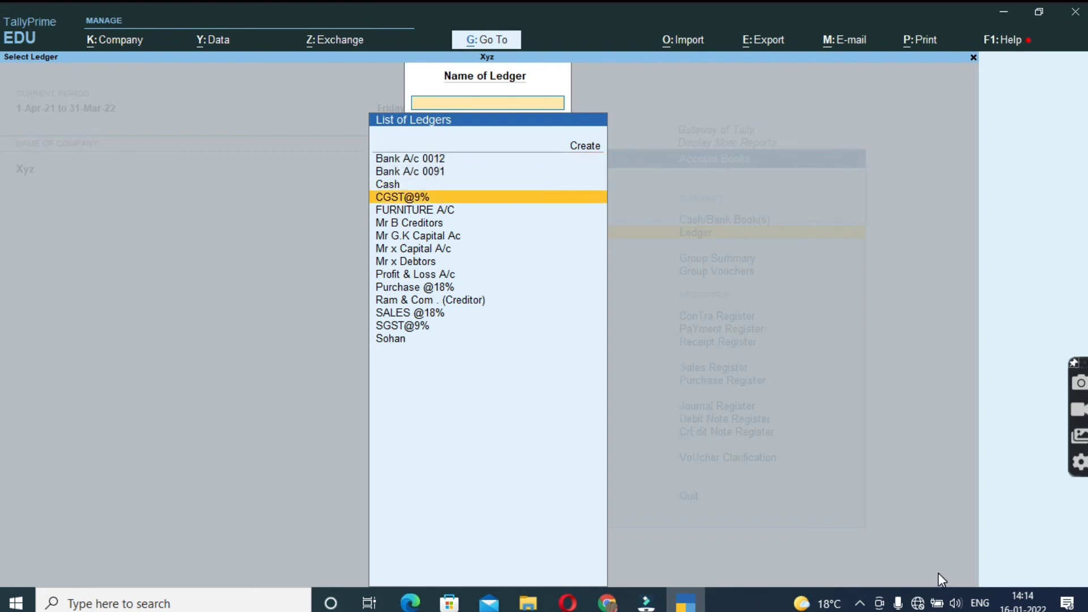
pyautogui.press('Up')
pyautogui.press('Up')
pyautogui.press('Up')
pyautogui.press('Up')
pyautogui.press('Up')
pyautogui.press('Up')
pyautogui.press('Up')
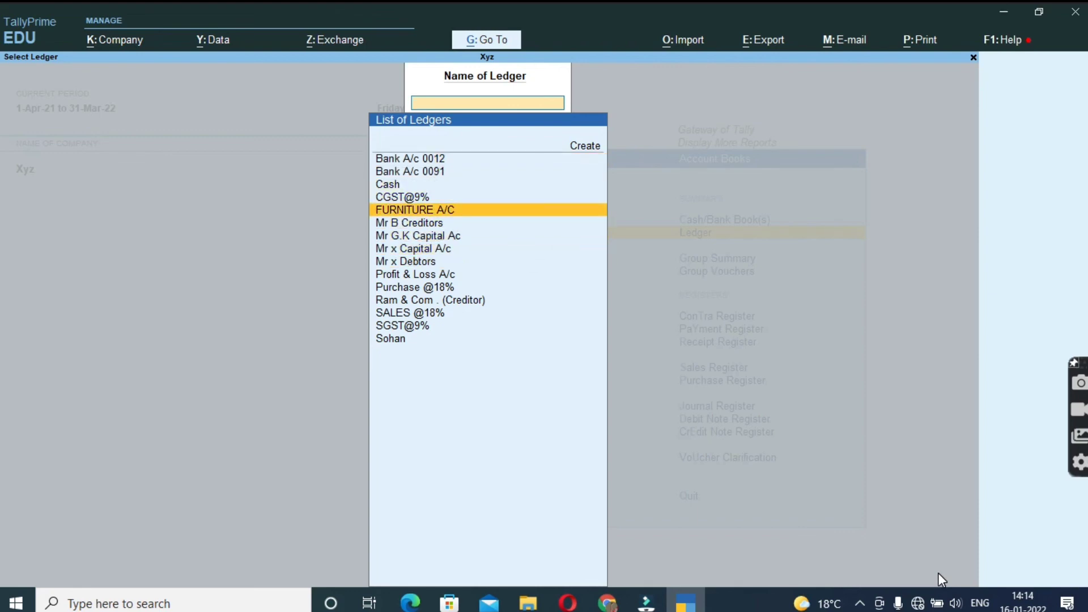
pyautogui.press('Up')
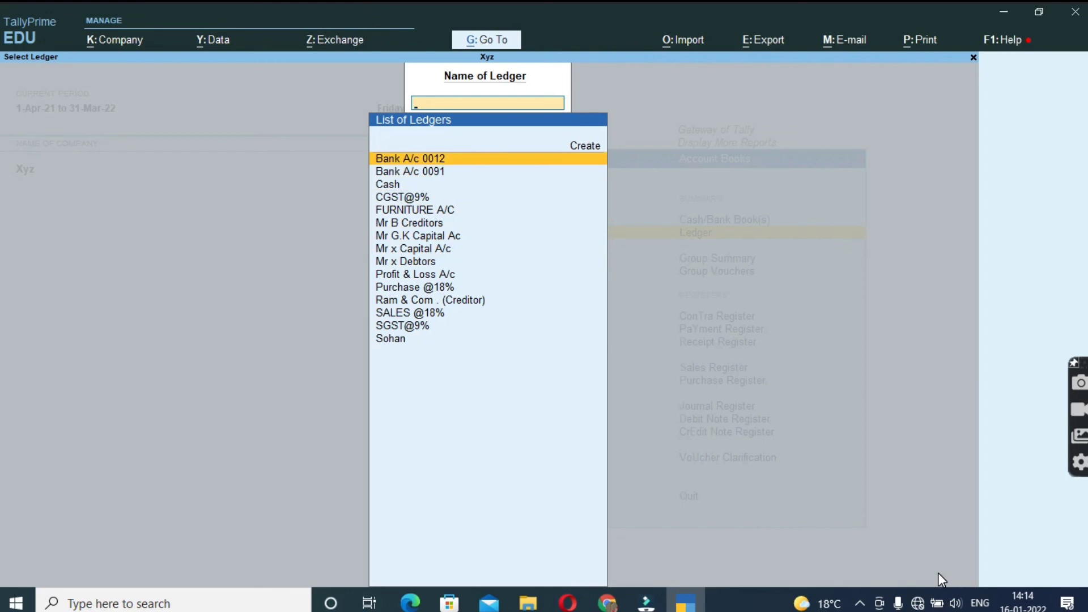
pyautogui.press('Return')
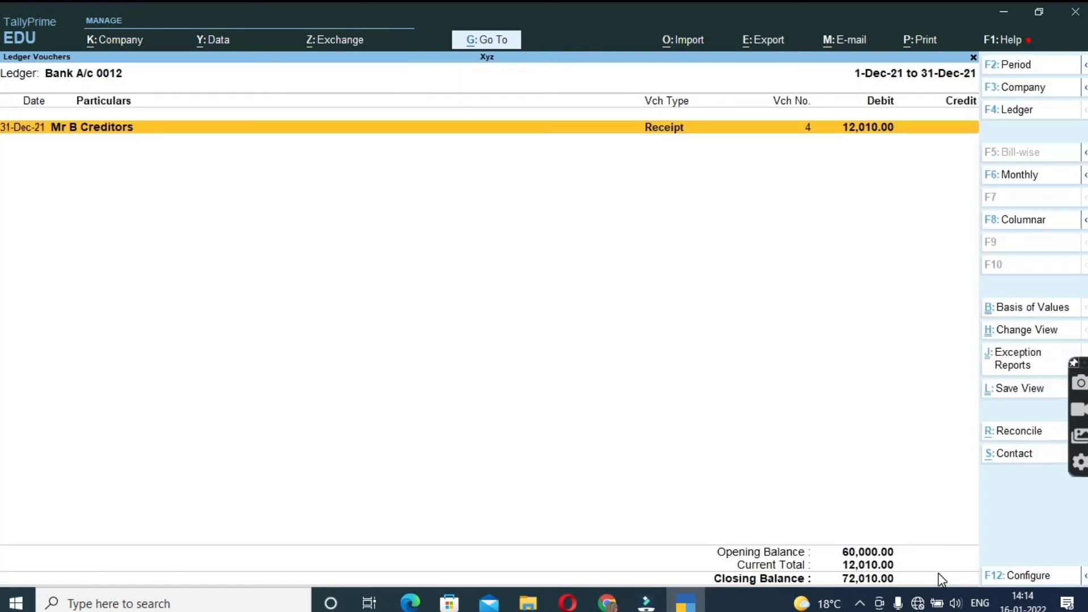
# - Switch the ledger report to the second bank account, view its ledger vouchers, and return to the Account Books list
pyautogui.press('F4')
pyautogui.press('Down')
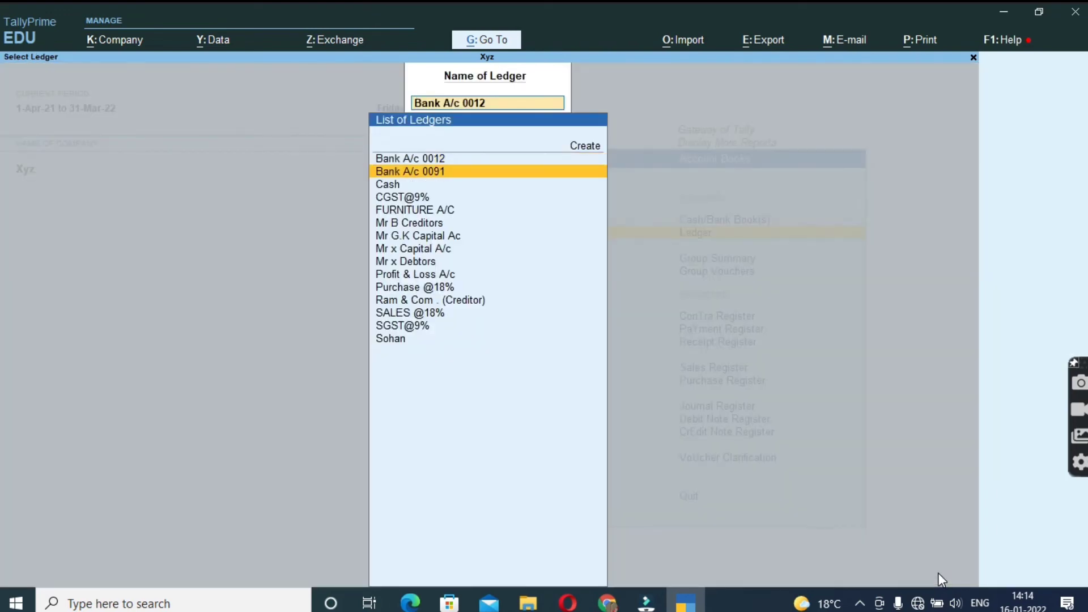
pyautogui.press('Return')
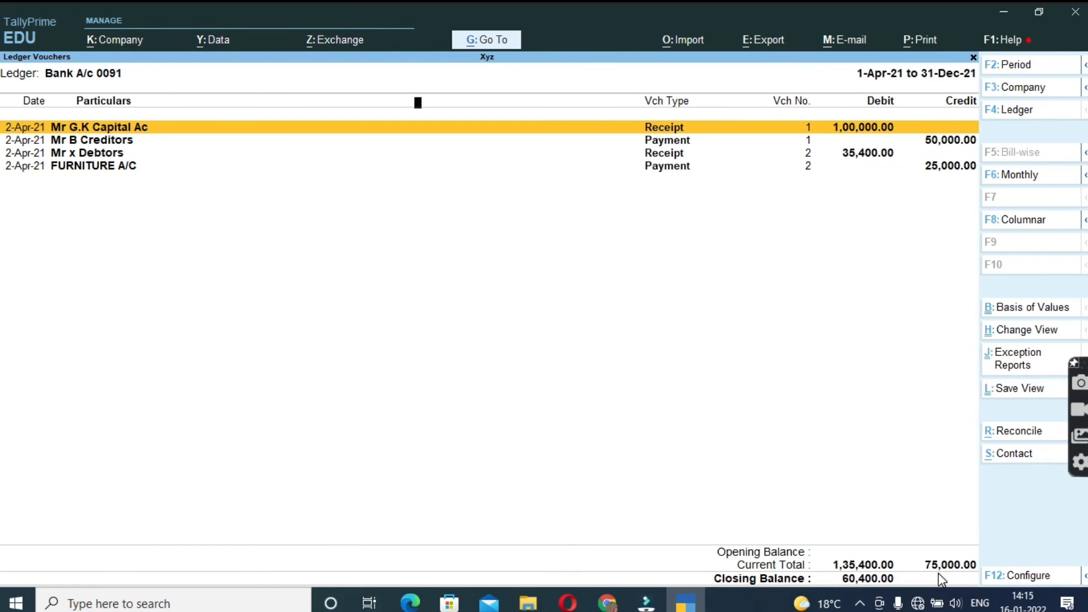
pyautogui.press('Escape')
pyautogui.press('Escape')
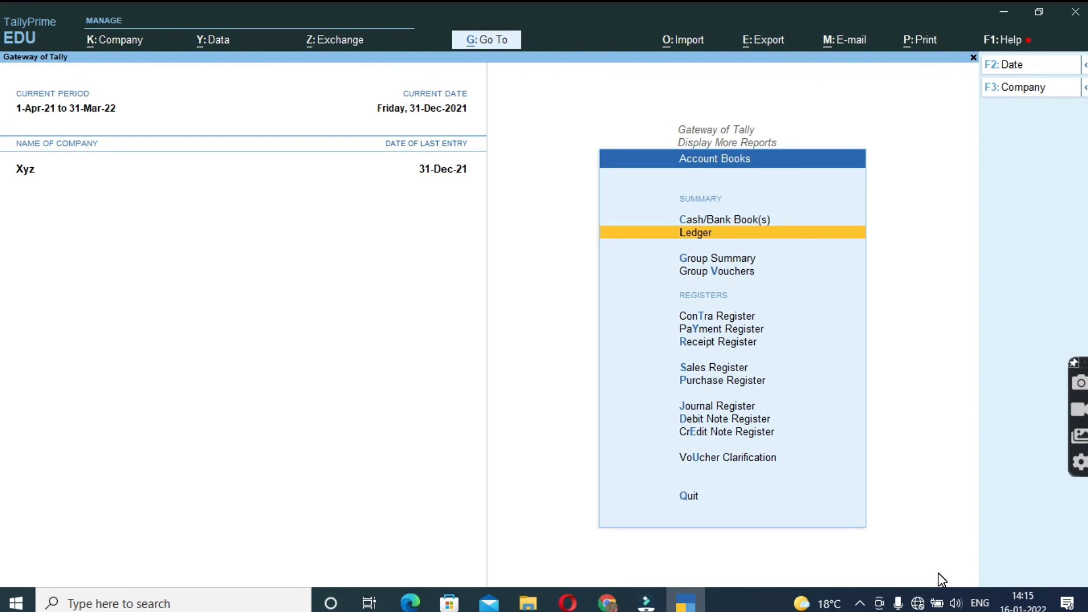
# - Review the closing balances of both bank accounts in the Cash/Bank Book(s) summary and return to the Gateway of Tally
pyautogui.press('Up')
pyautogui.press('Return')
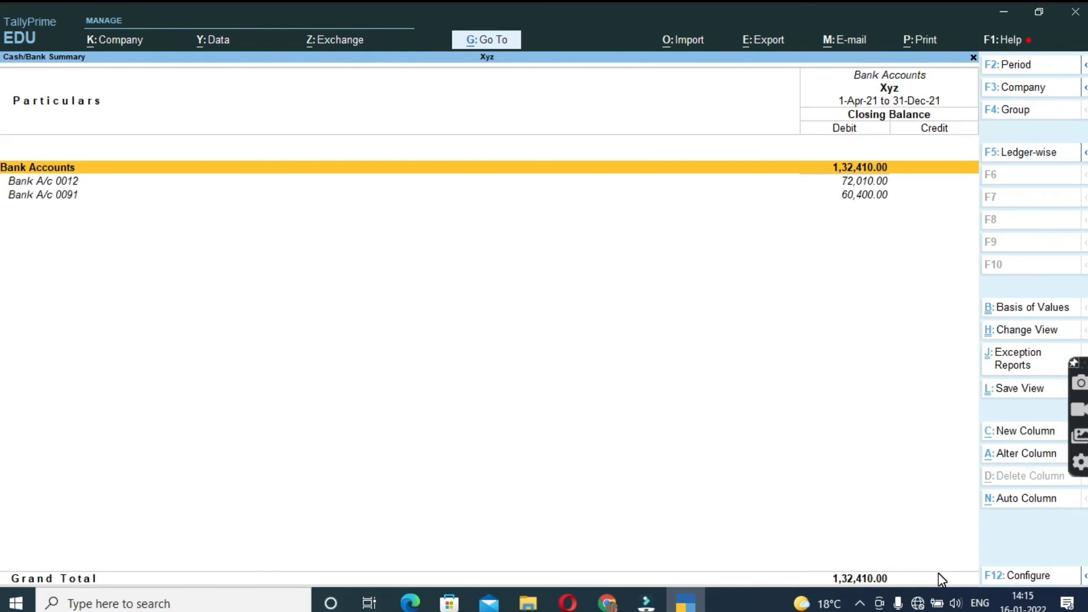
pyautogui.press('Down')
pyautogui.press('Down')
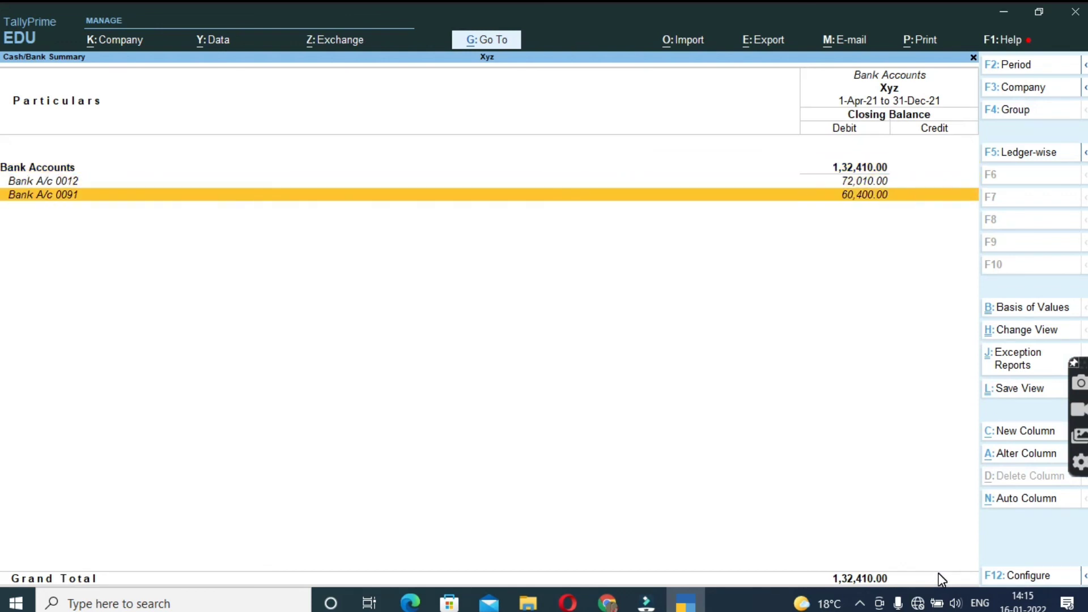
pyautogui.press('Escape')
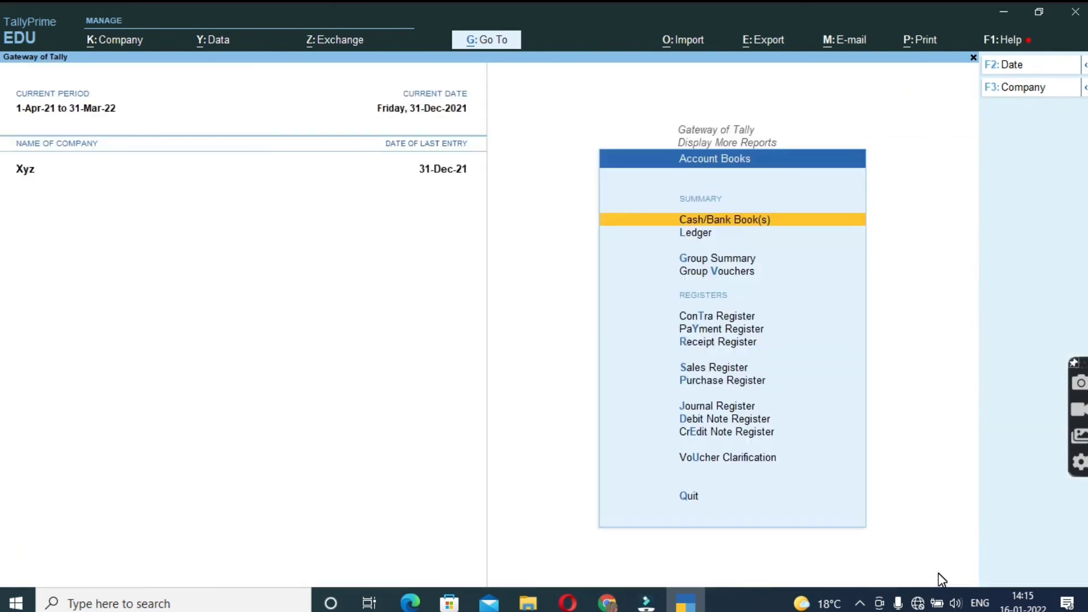
pyautogui.press('Down')
pyautogui.press('Down')
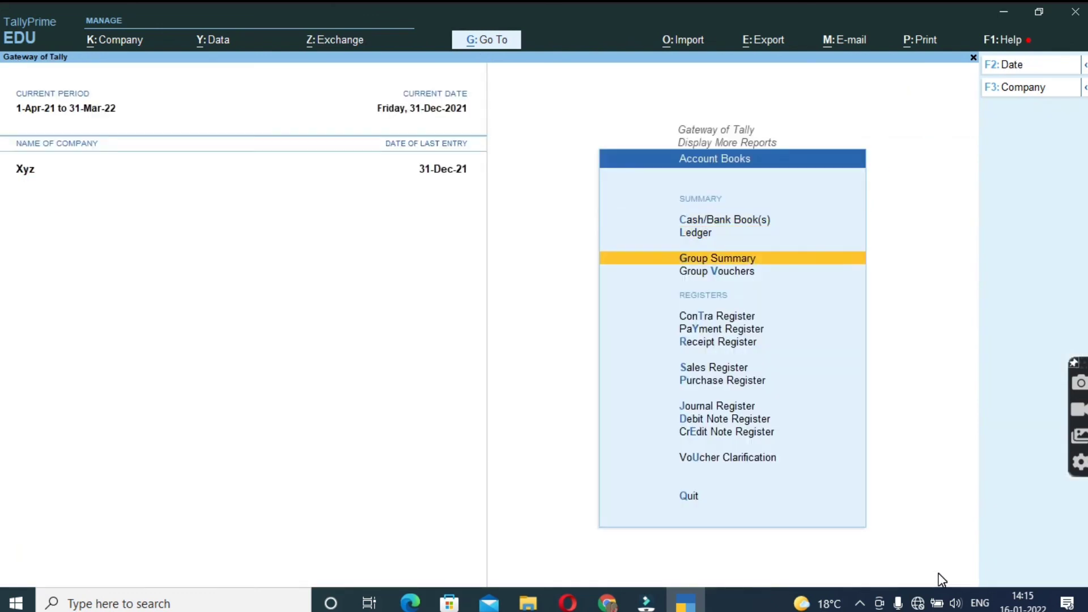
pyautogui.press('Escape')
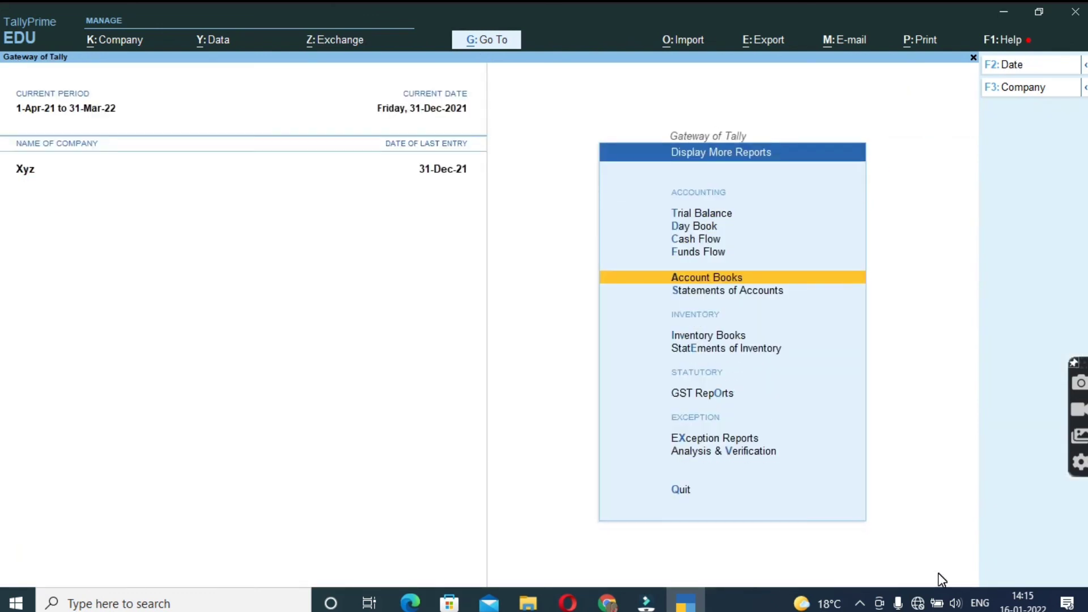
pyautogui.press('Escape')
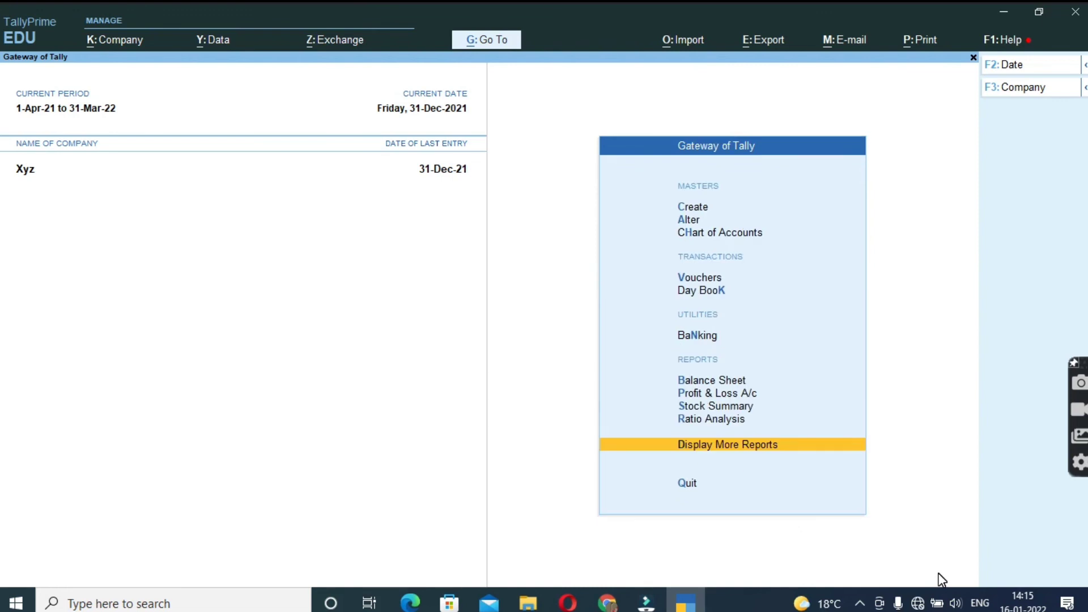
# - Open the Balance Sheet of company Xyz and show it in detailed form
pyautogui.press('Up')
pyautogui.press('Up')
pyautogui.press('Up')
pyautogui.press('Up')
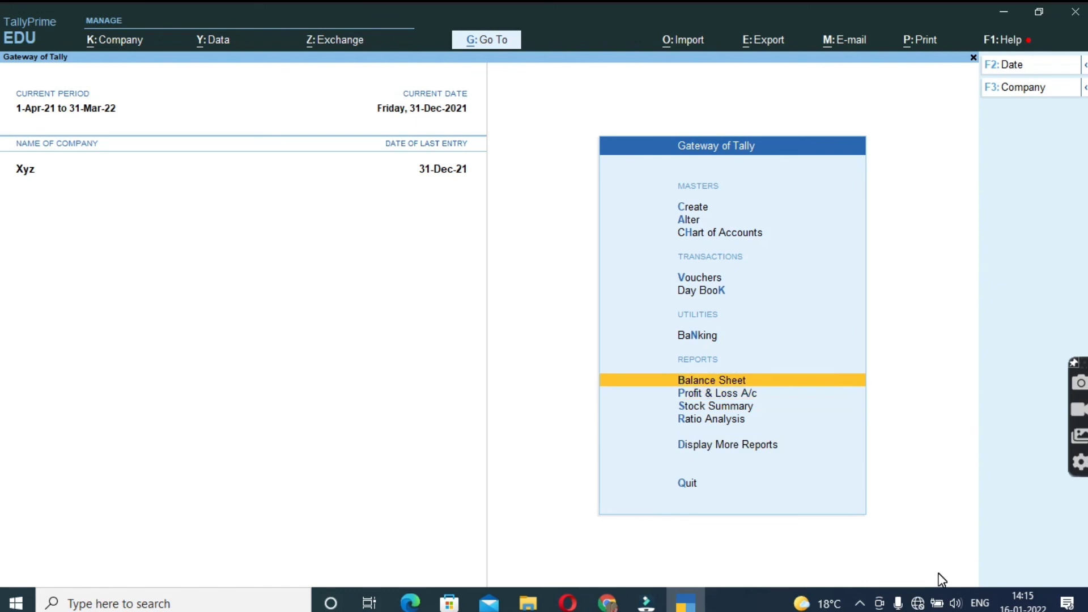
pyautogui.press('Return')
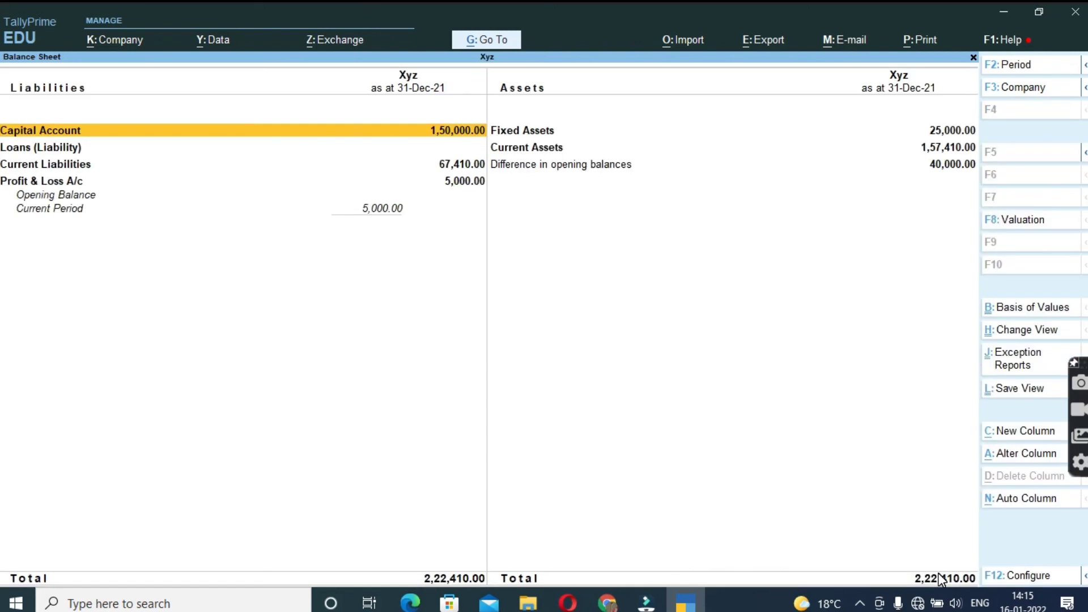
pyautogui.press('alt')
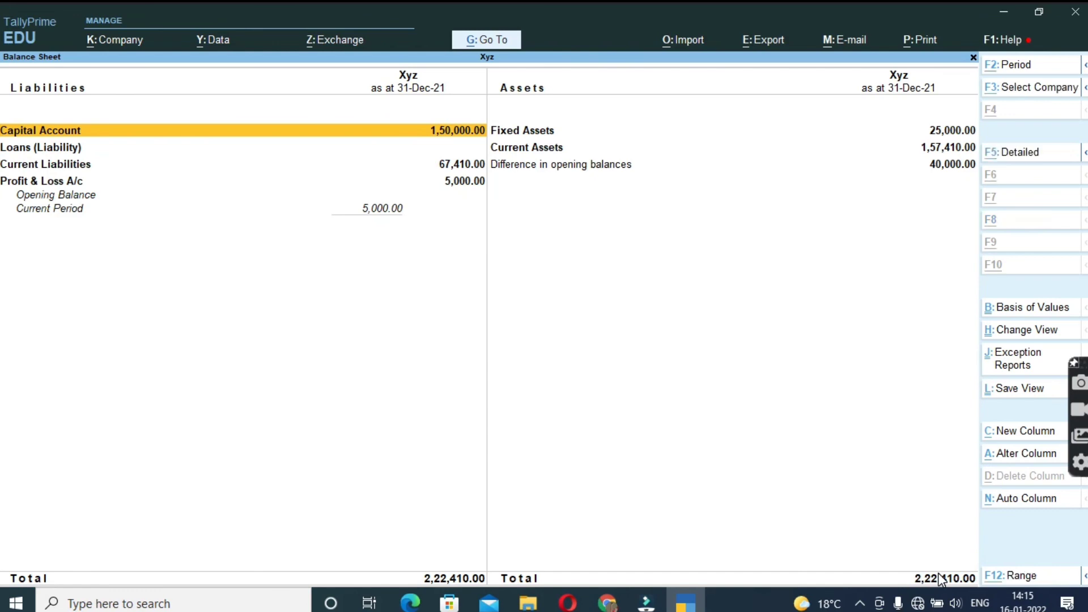
pyautogui.hotkey('alt', 'F5')
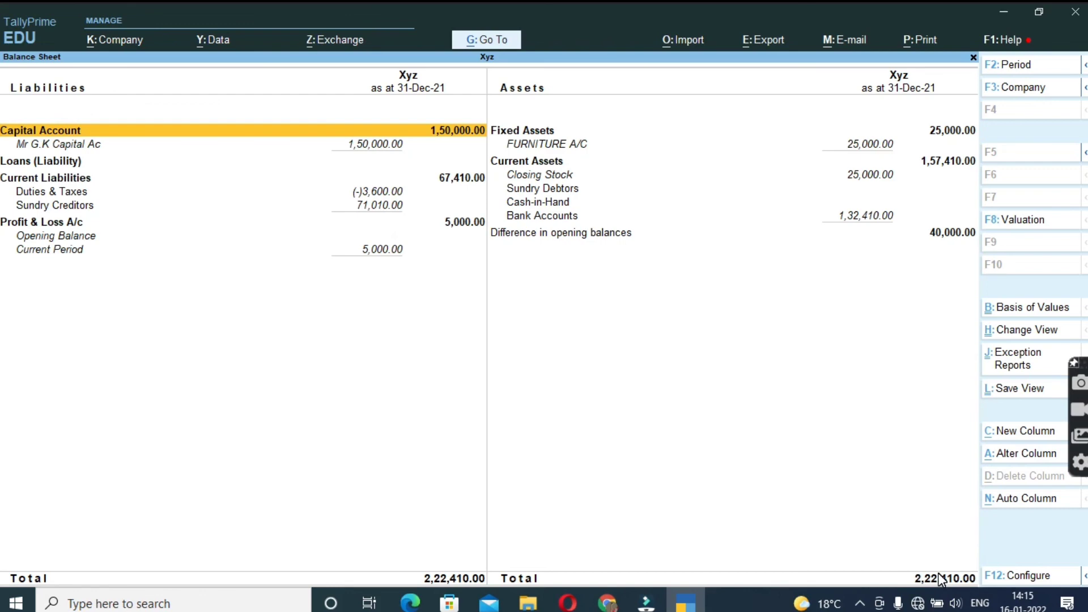
# - Go through the asset entries, view the Bank Accounts group summary, and close the Balance Sheet
pyautogui.press('Right')
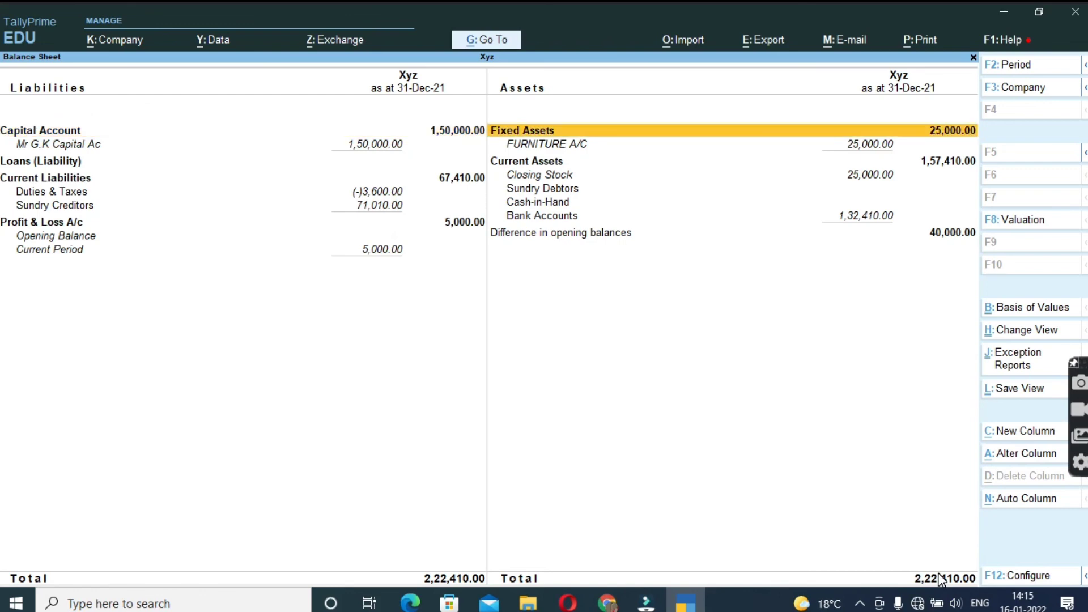
pyautogui.press('Down')
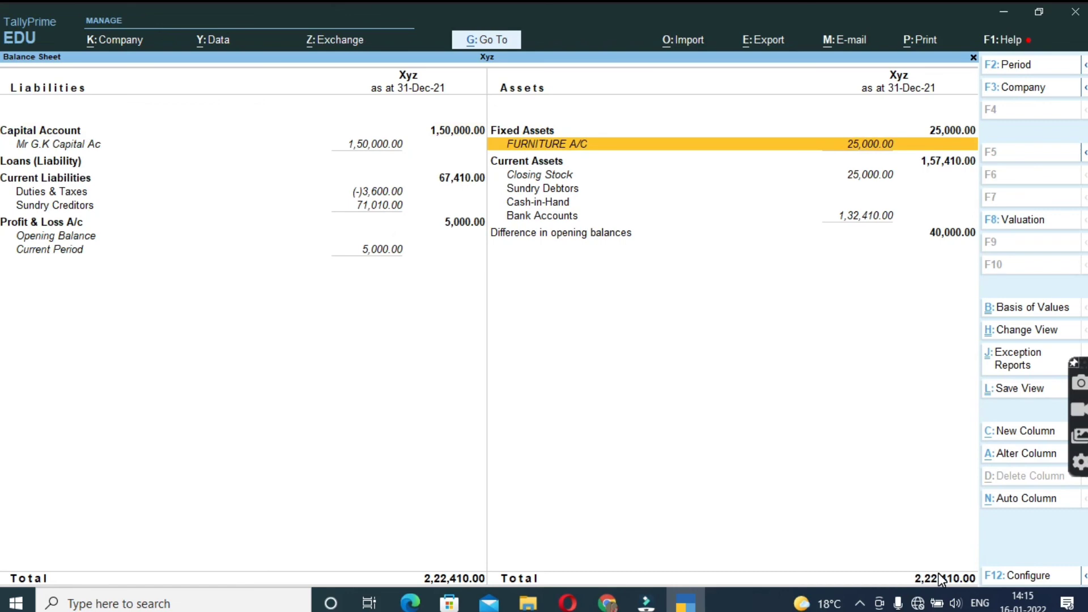
pyautogui.press('Down')
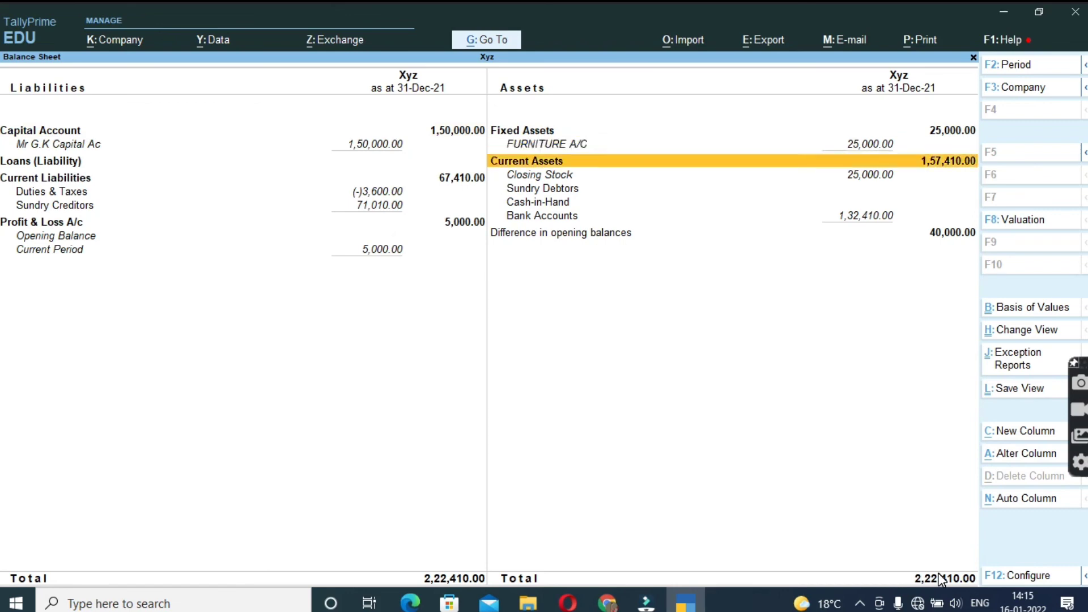
pyautogui.press('Down')
pyautogui.press('Down')
pyautogui.press('Down')
pyautogui.press('Down')
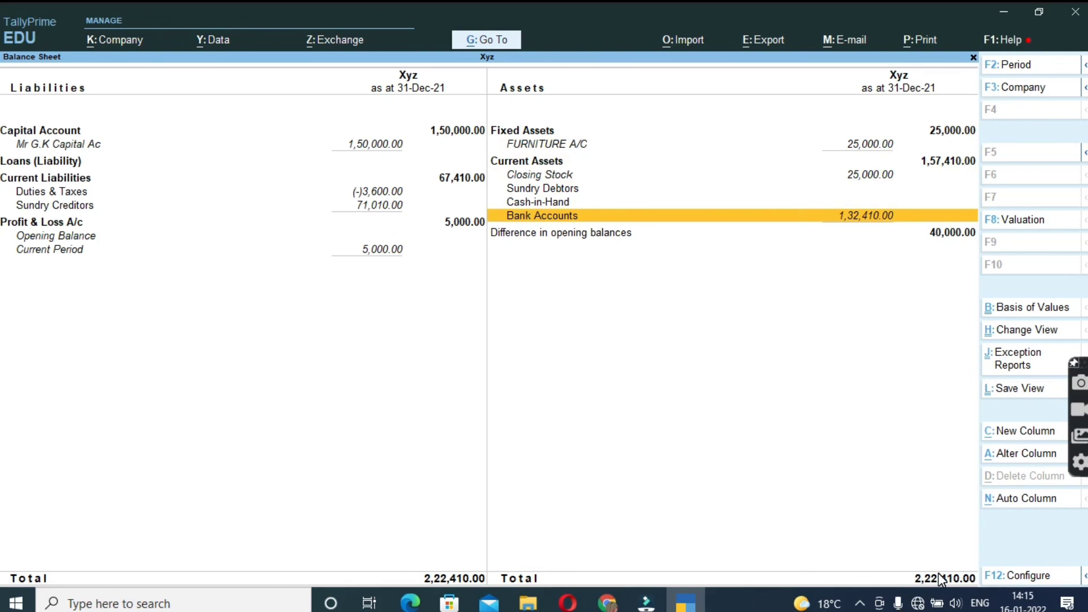
pyautogui.press('Return')
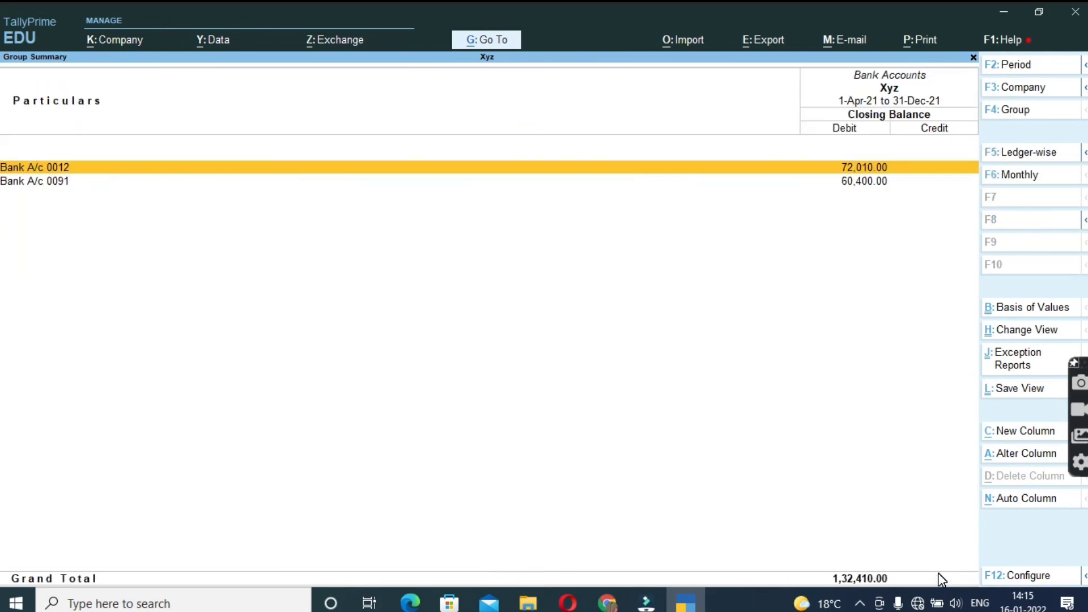
pyautogui.press('Escape')
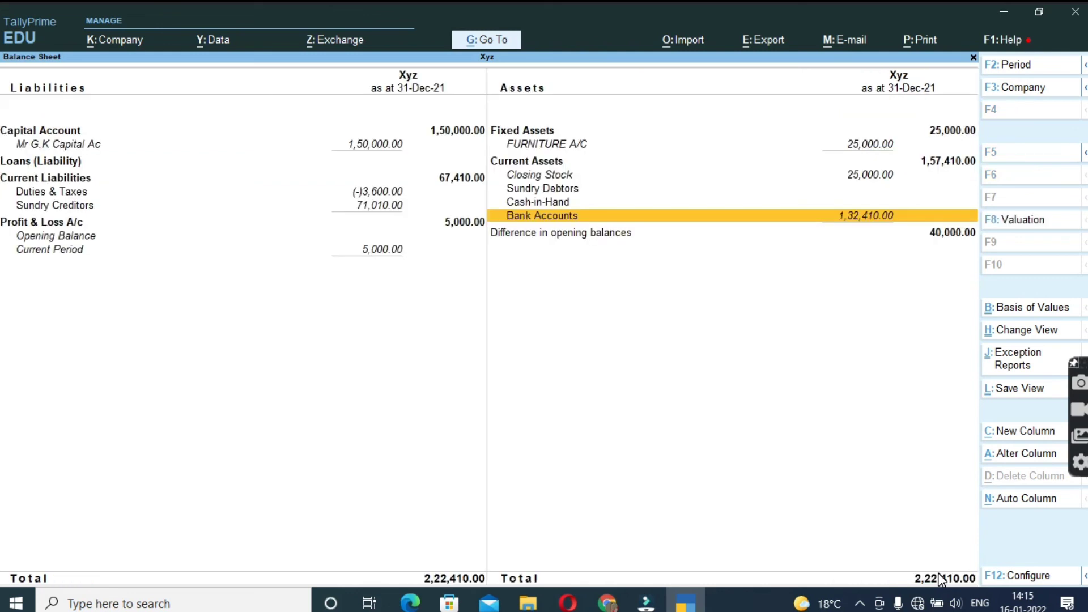
pyautogui.press('Escape')
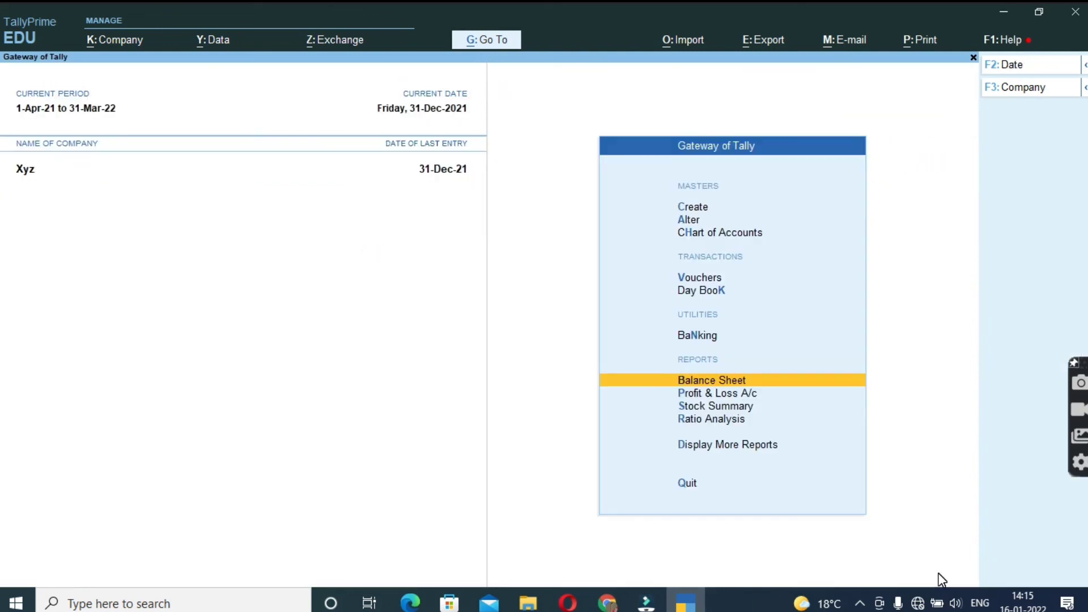
# - View the Profit & Loss A/c report, then return to the Gateway of Tally without quitting the program
pyautogui.press('Down')
pyautogui.press('Return')
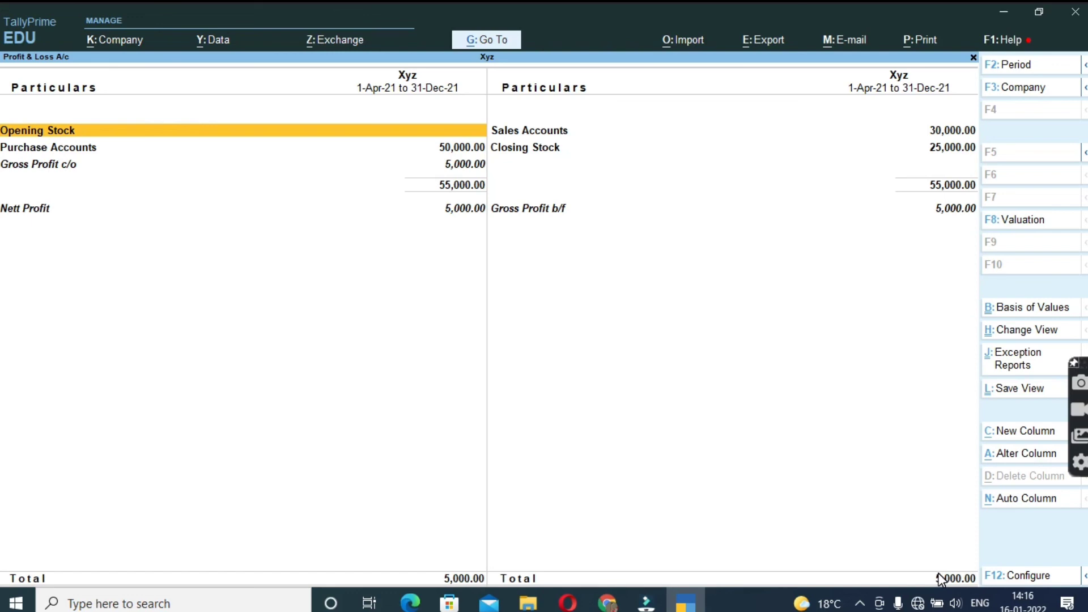
pyautogui.press('Escape')
pyautogui.press('Escape')
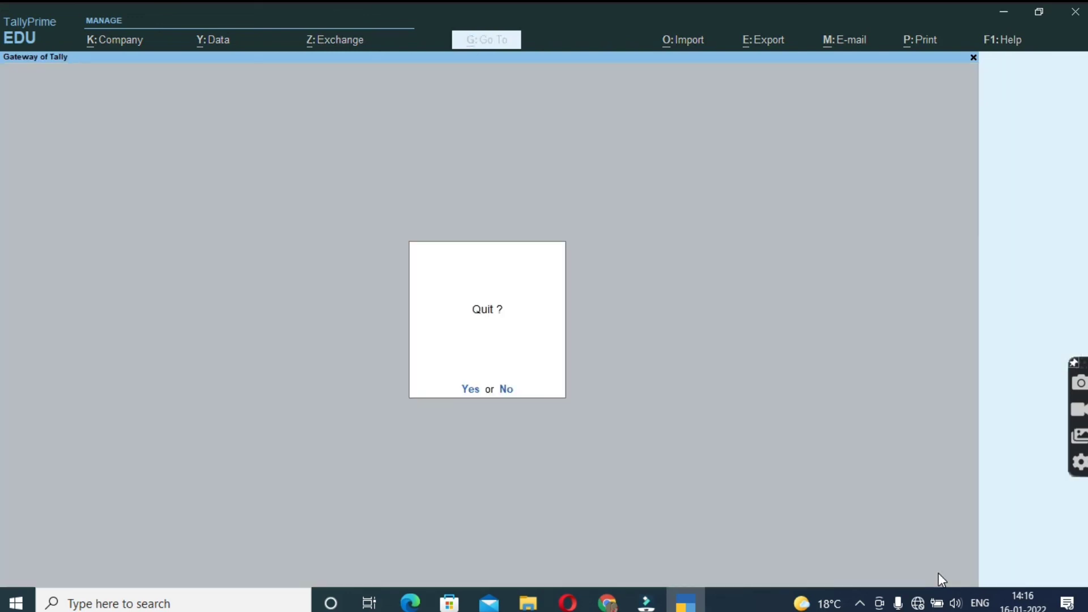
pyautogui.press('n')
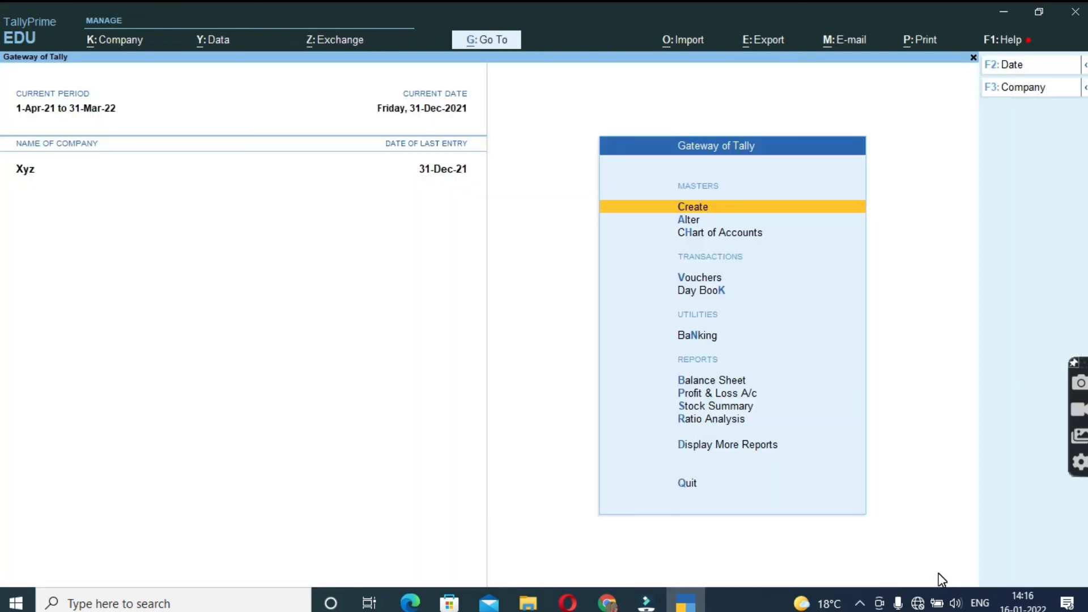